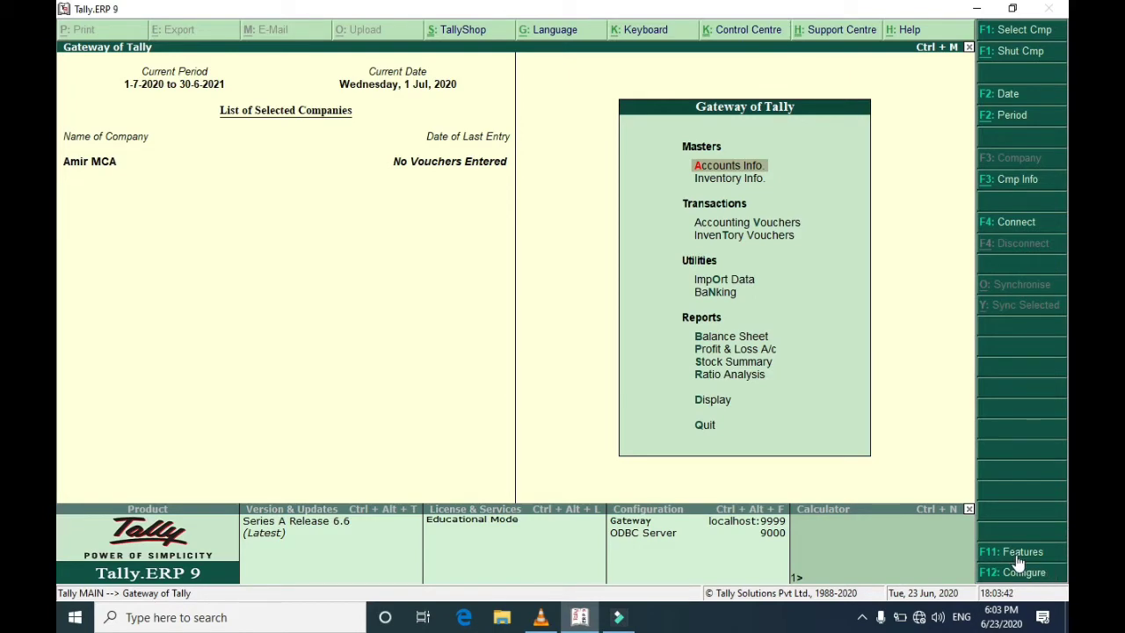
Open the company features and review the accounting features
{"action": "left_click", "coordinate": [1017, 557]}
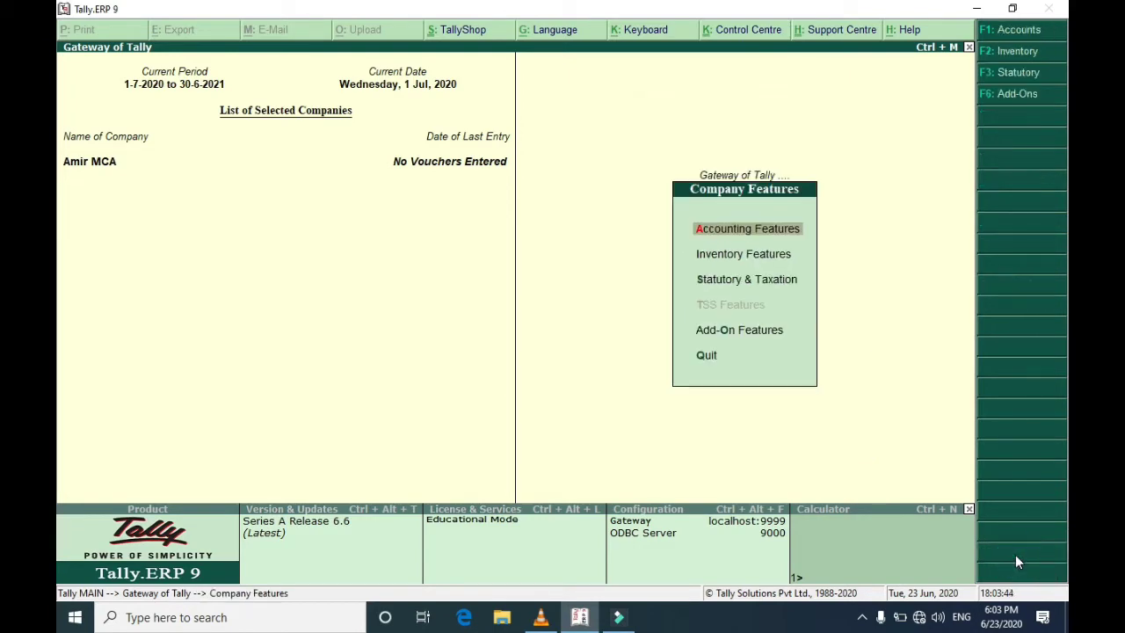
{"action": "key", "text": "Return"}
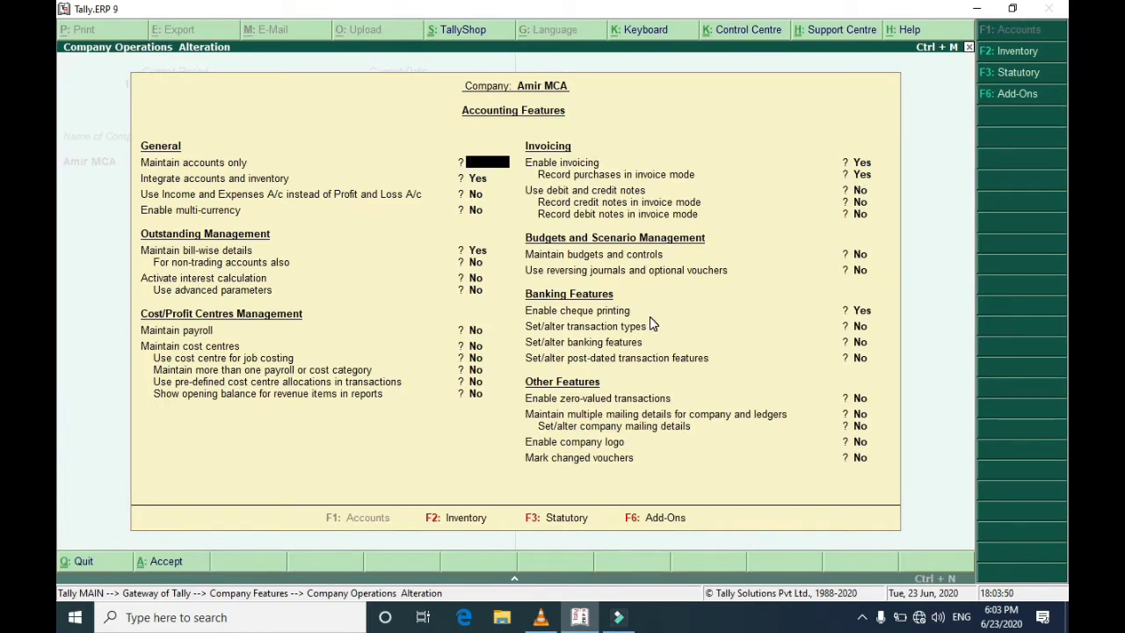
{"action": "key", "text": "Escape"}
{"action": "key", "text": "Return"}
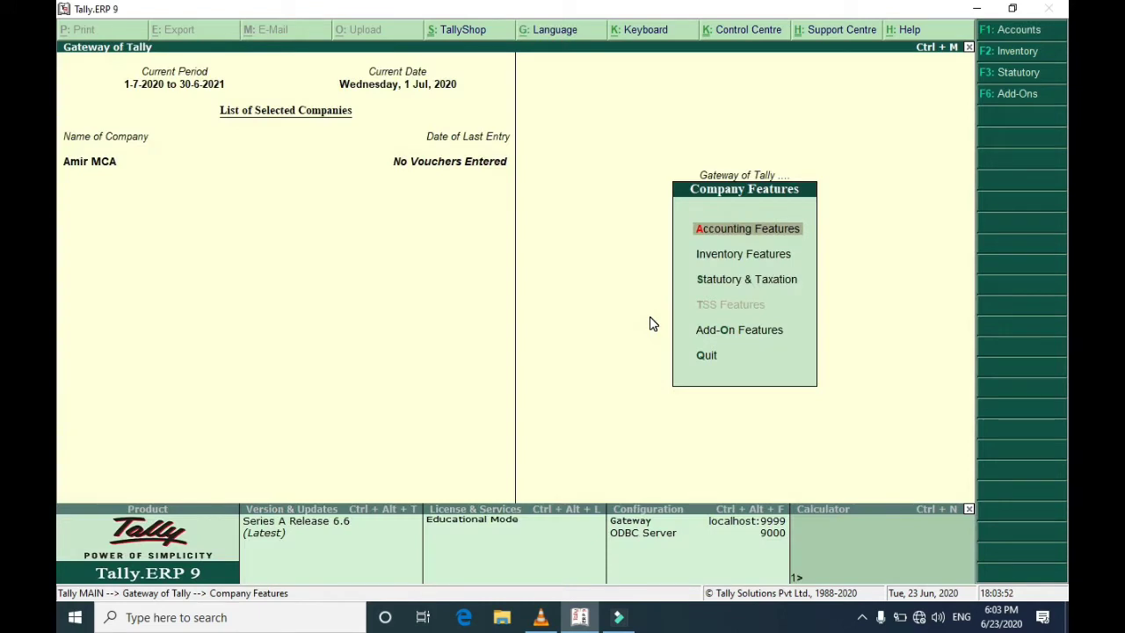
In the company's inventory features, enable maintaining multiple godowns and stock categories
{"action": "key", "text": "Down"}
{"action": "key", "text": "Return"}
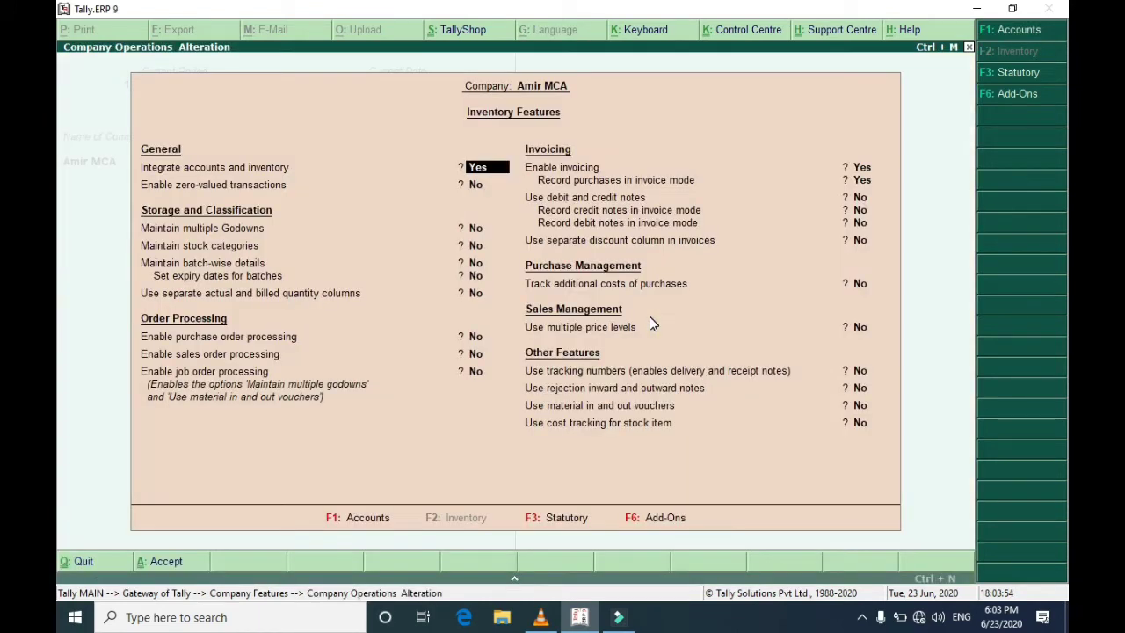
{"action": "key", "text": "Return"}
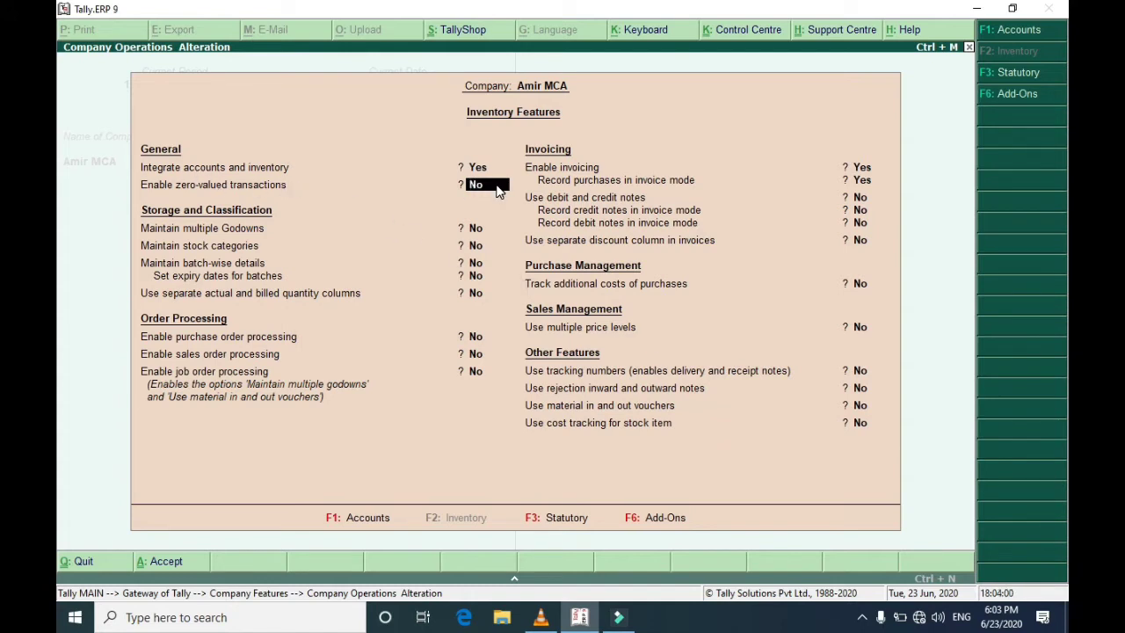
{"action": "key", "text": "Return"}
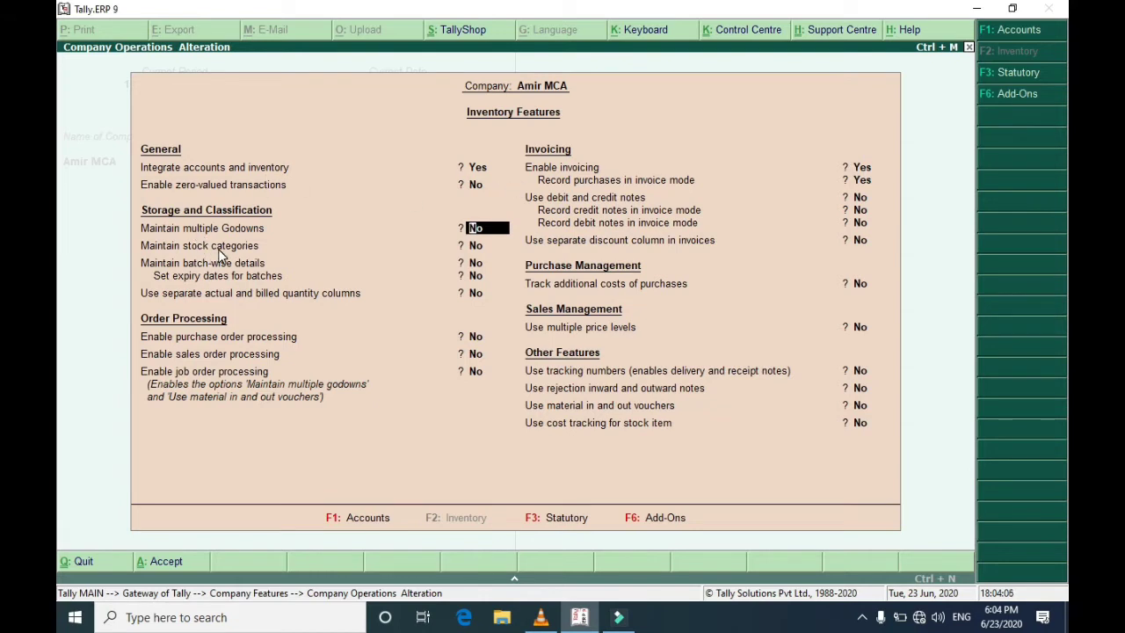
{"action": "type", "text": "y"}
{"action": "key", "text": "Return"}
{"action": "type", "text": "y"}
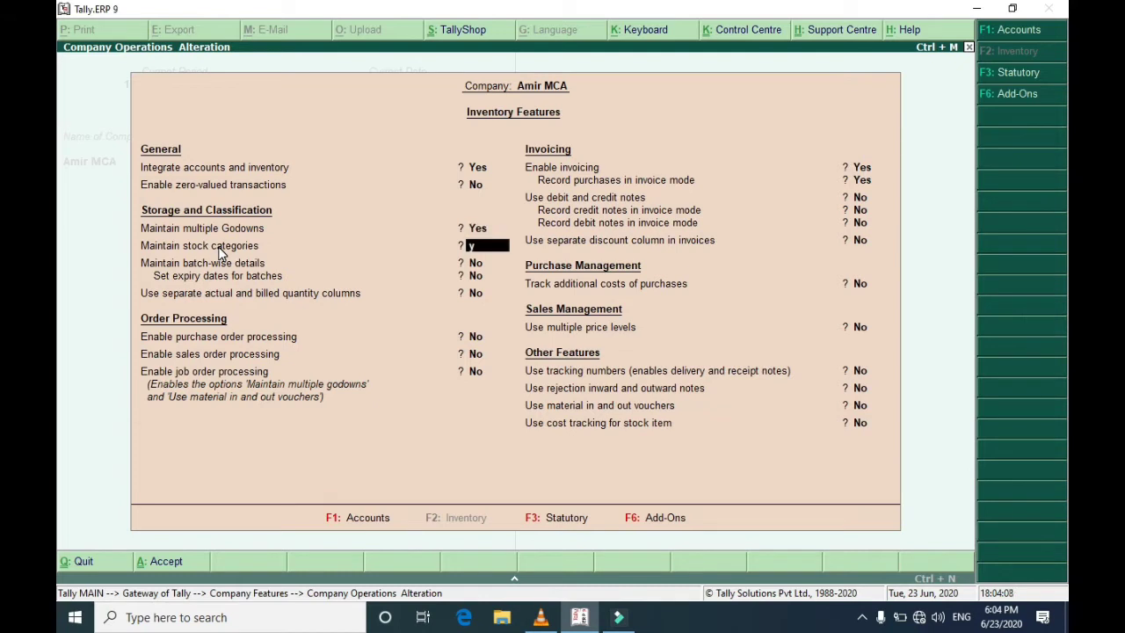
{"action": "key", "text": "Return"}
Accept the remaining inventory features as they are, save them and return to the Gateway of Tally
{"action": "key", "text": "Return"}
{"action": "key", "text": "Return"}
{"action": "key", "text": "Return"}
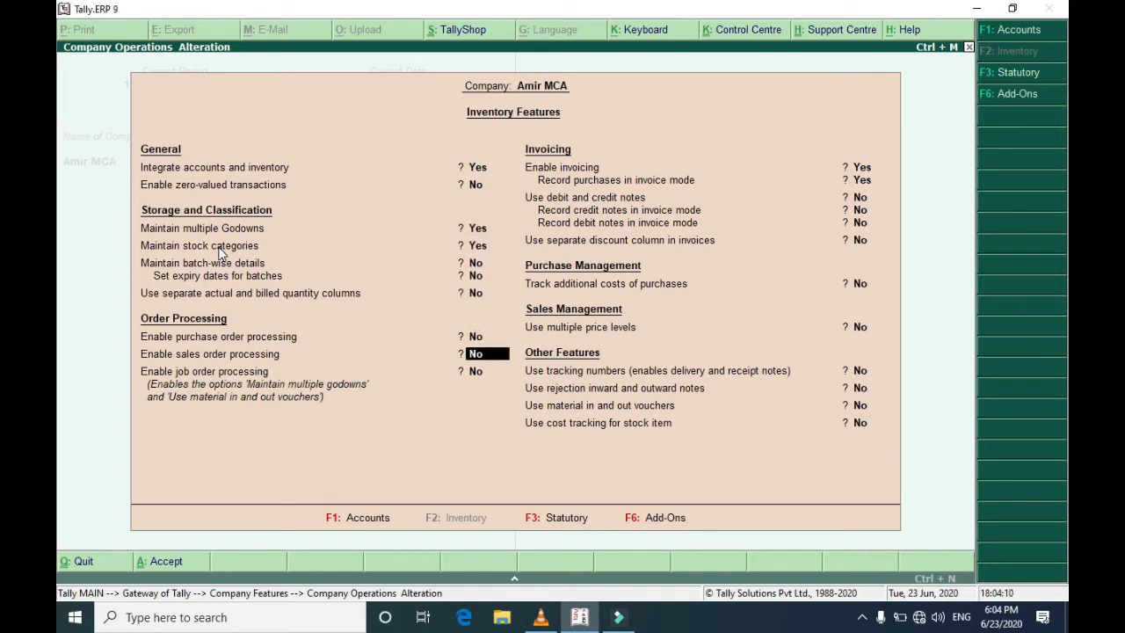
{"action": "key", "text": "Return"}
{"action": "key", "text": "Return"}
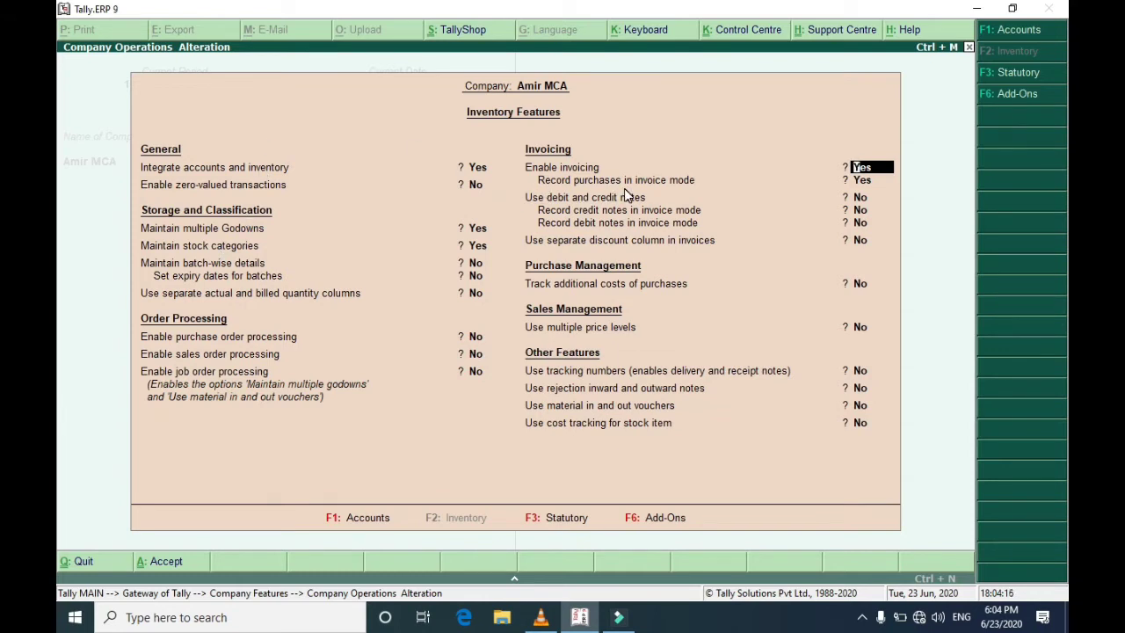
{"action": "key", "text": "Return"}
{"action": "key", "text": "Return"}
{"action": "key", "text": "Return"}
{"action": "key", "text": "Return"}
{"action": "key", "text": "Return"}
{"action": "key", "text": "Return"}
{"action": "key", "text": "Return"}
{"action": "key", "text": "Return"}
{"action": "key", "text": "Return"}
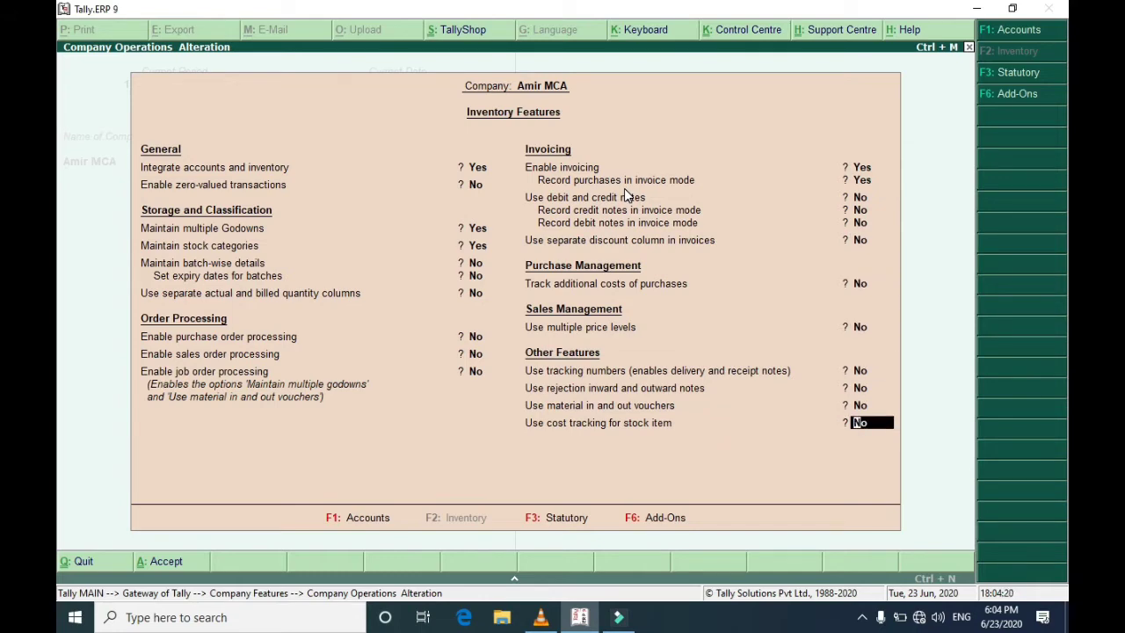
{"action": "key", "text": "Return"}
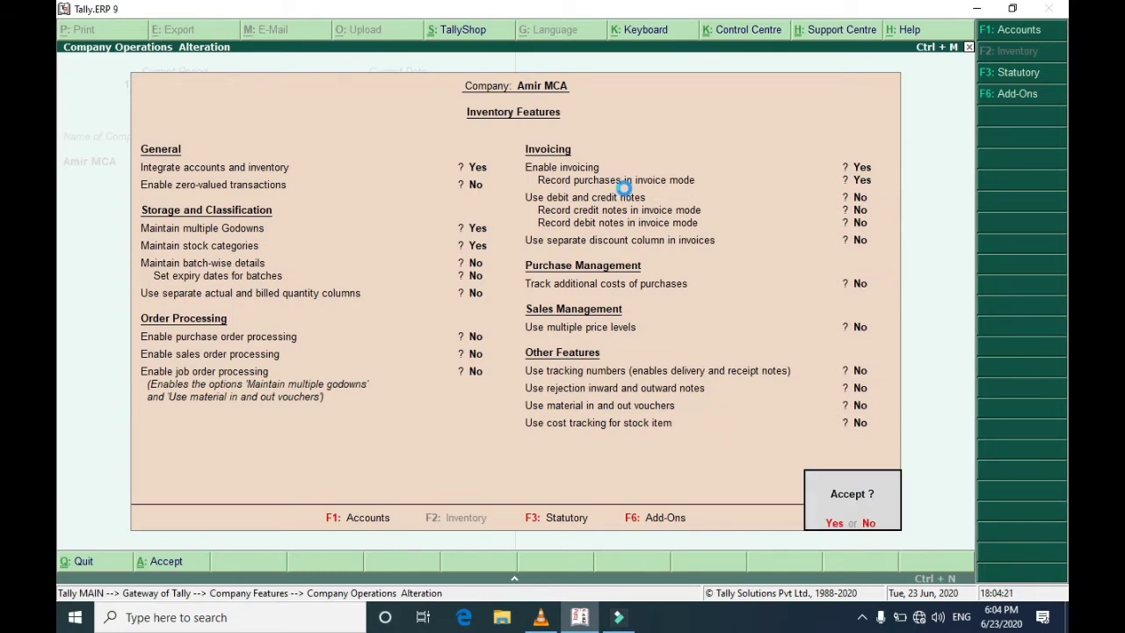
{"action": "key", "text": "Return"}
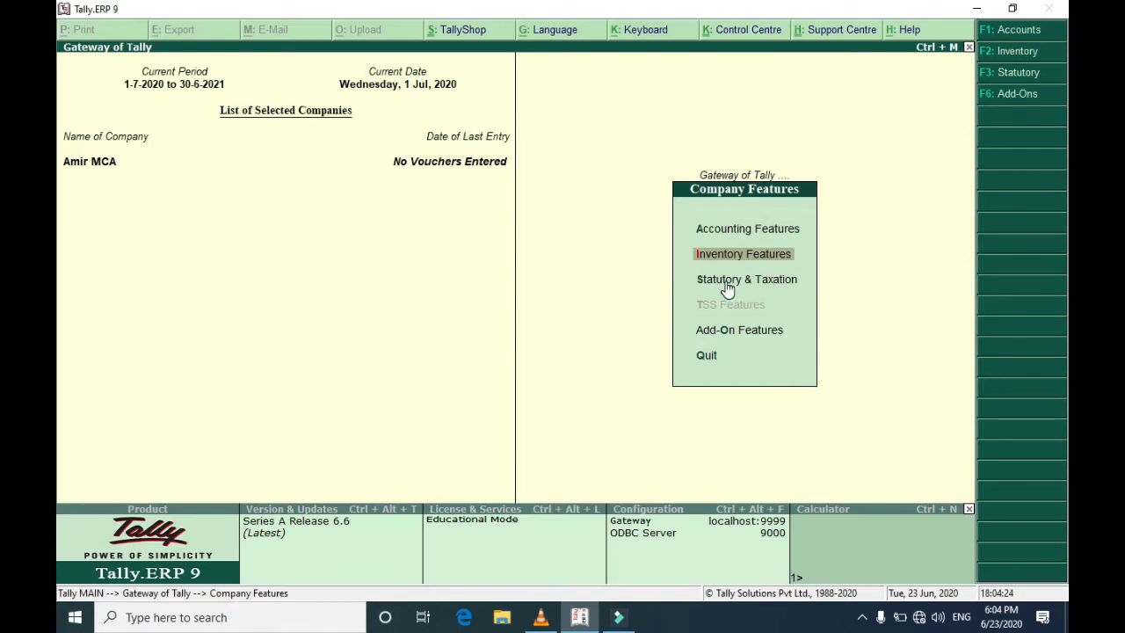
{"action": "key", "text": "Escape"}
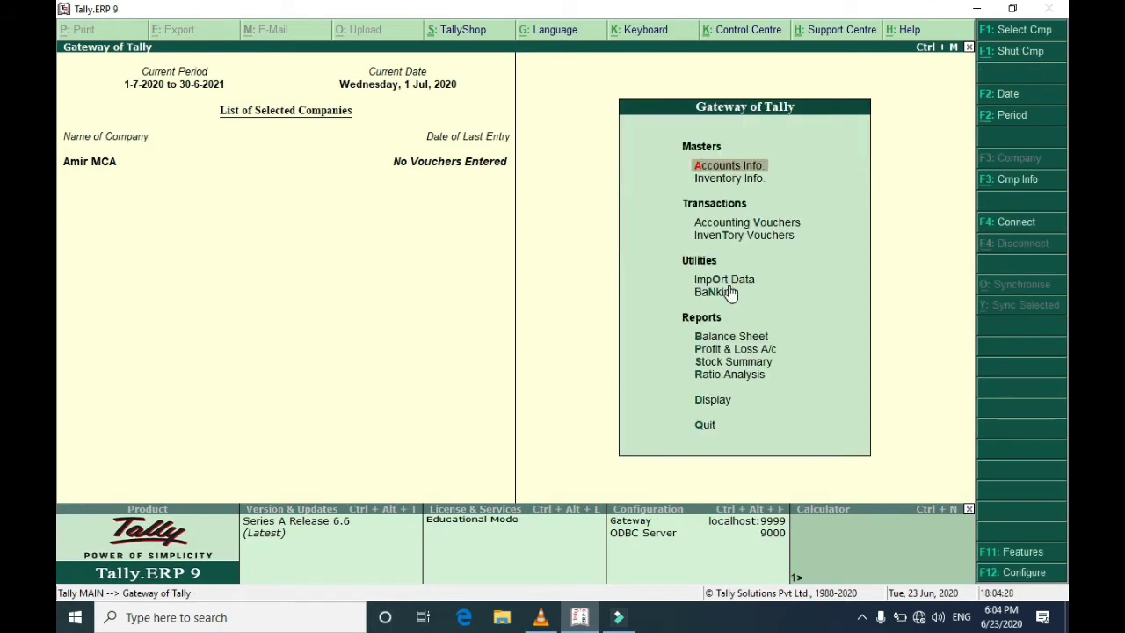
In the voucher entry configuration, set skipping the date field and single entry mode for payment/receipt/contra vouchers to No
{"action": "left_click", "coordinate": [1010, 572]}
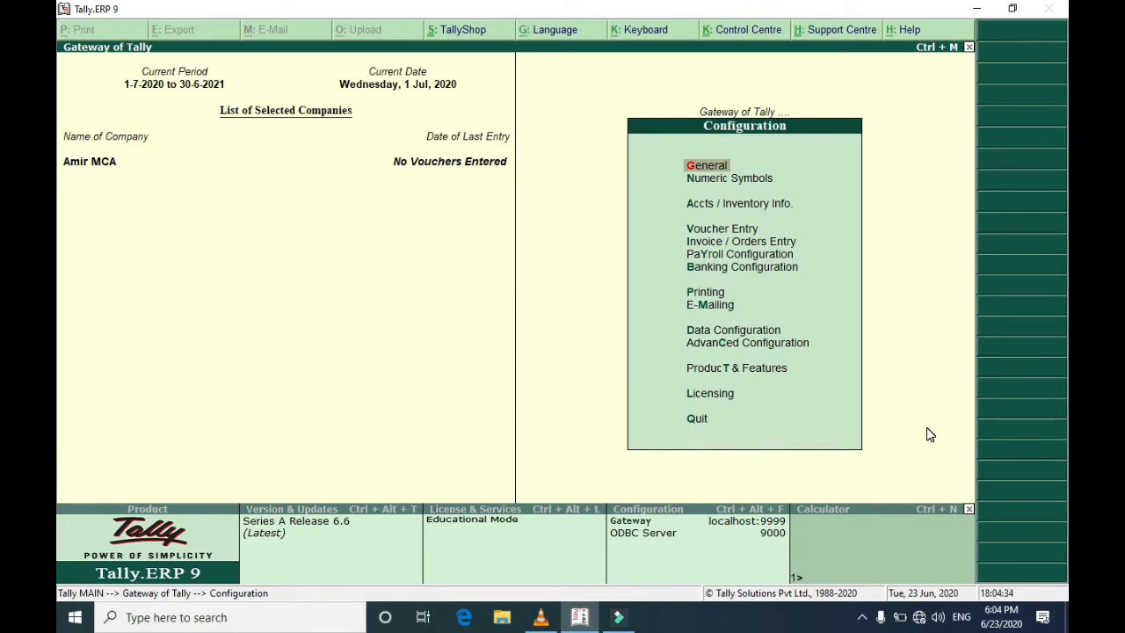
{"action": "key", "text": "Down"}
{"action": "key", "text": "Down"}
{"action": "key", "text": "Down"}
{"action": "key", "text": "Return"}
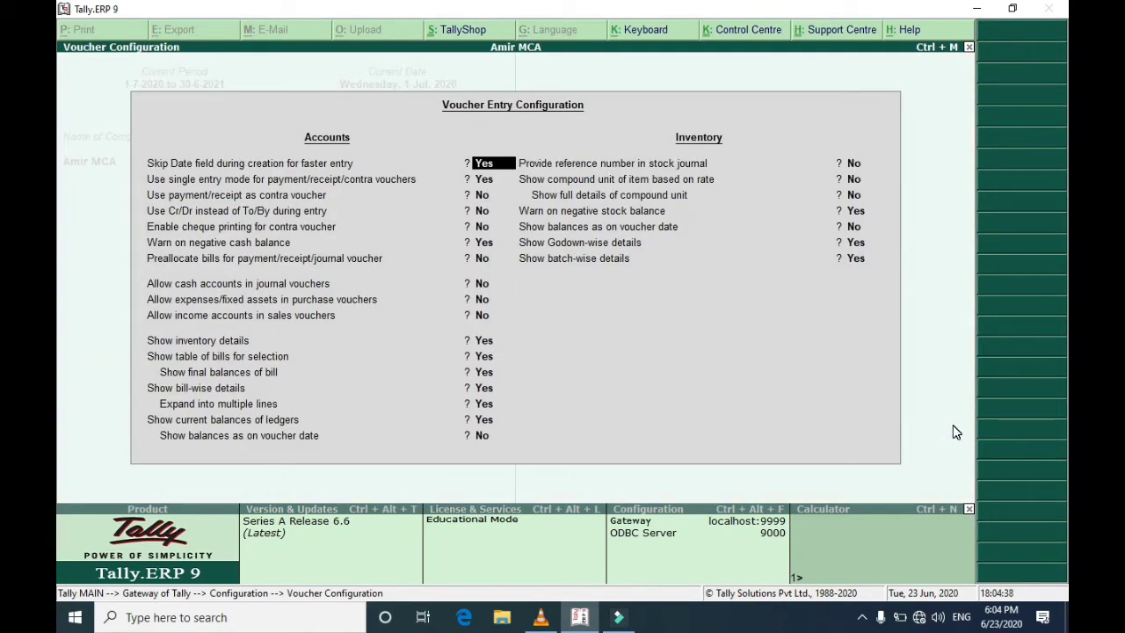
{"action": "key", "text": "n"}
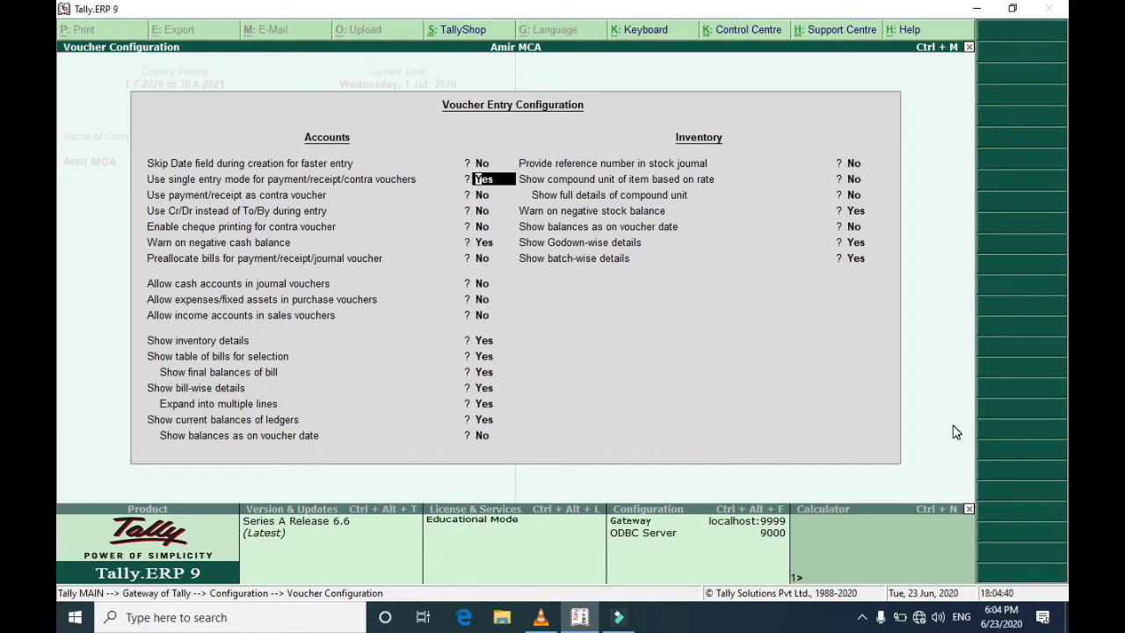
{"action": "key", "text": "n"}
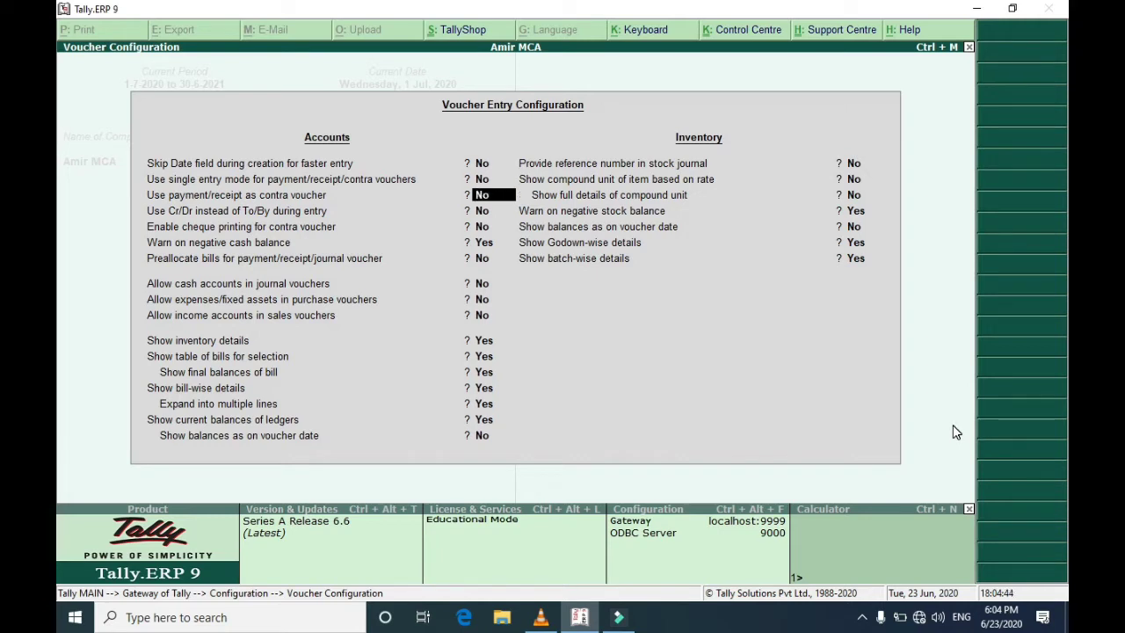
Set Cr/Dr instead of To/By during entry to Yes and the warning on negative cash balance to No
{"action": "key", "text": "Return"}
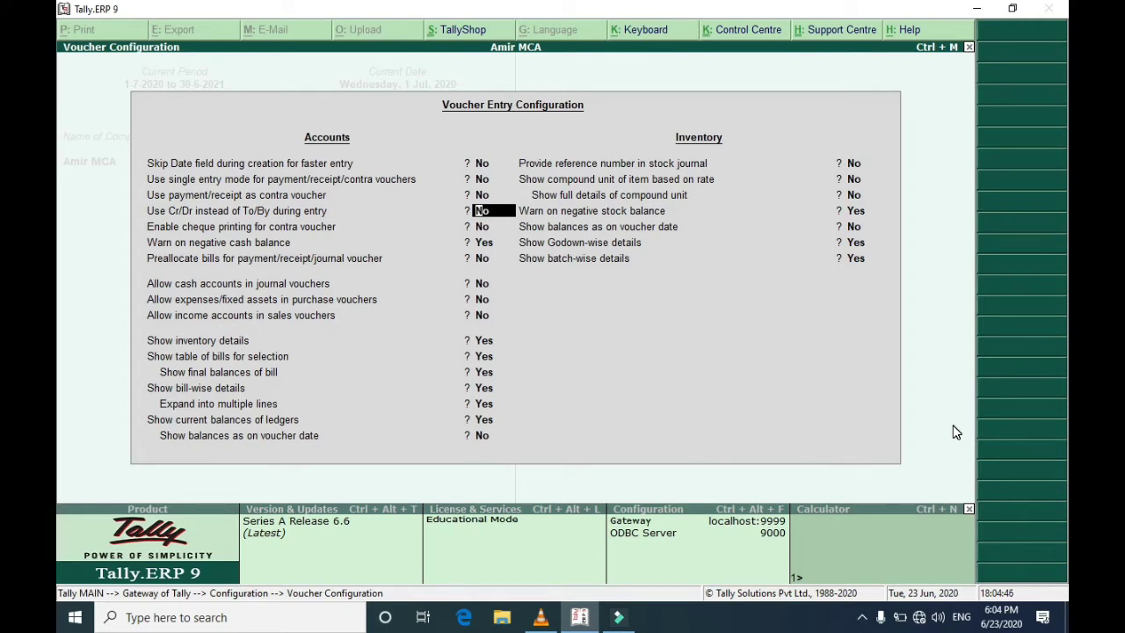
{"action": "key", "text": "y"}
{"action": "key", "text": "Return"}
{"action": "key", "text": "Return"}
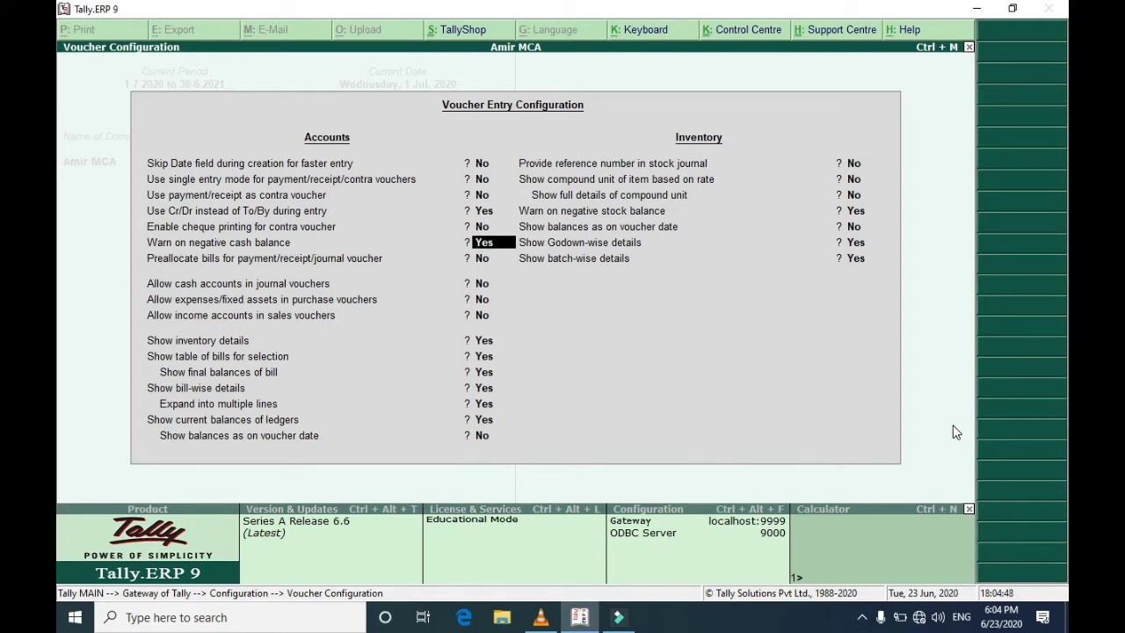
{"action": "key", "text": "n"}
{"action": "key", "text": "Return"}
In the Accounts voucher settings, set bill-wise details to No and showing balances as on voucher date to Yes
{"action": "key", "text": "Return"}
{"action": "key", "text": "Return"}
{"action": "key", "text": "Return"}
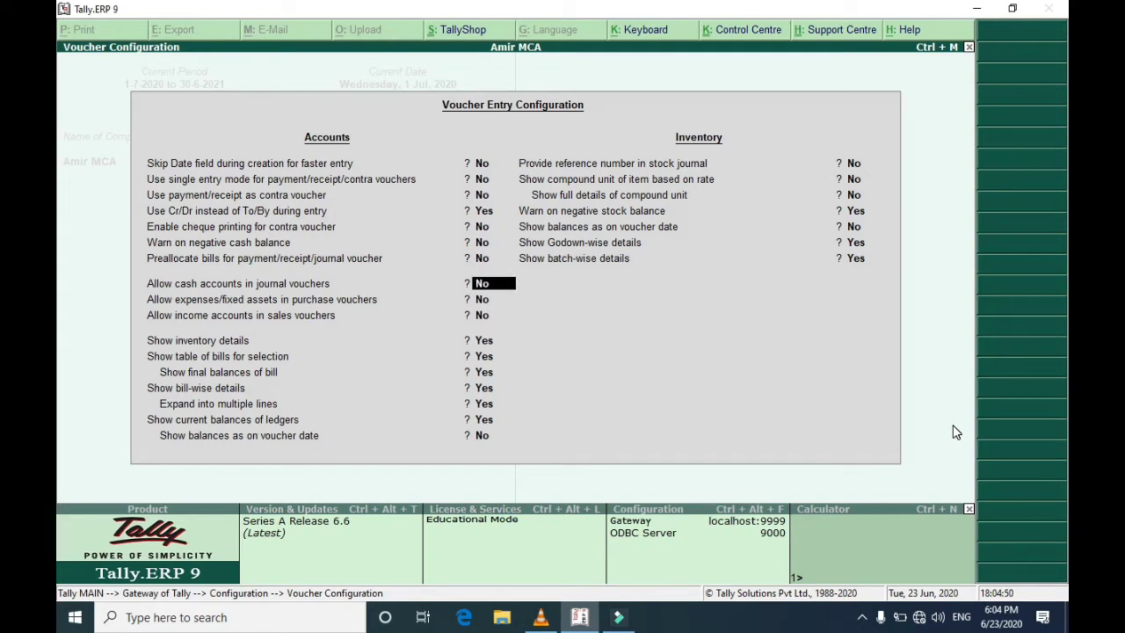
{"action": "key", "text": "Return"}
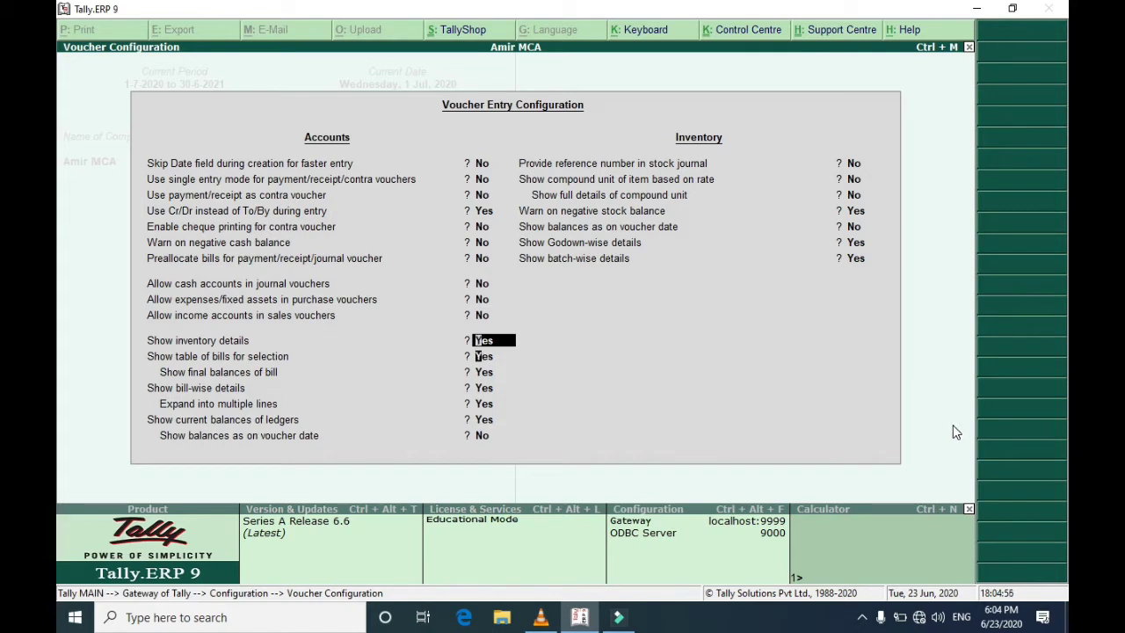
{"action": "key", "text": "Return"}
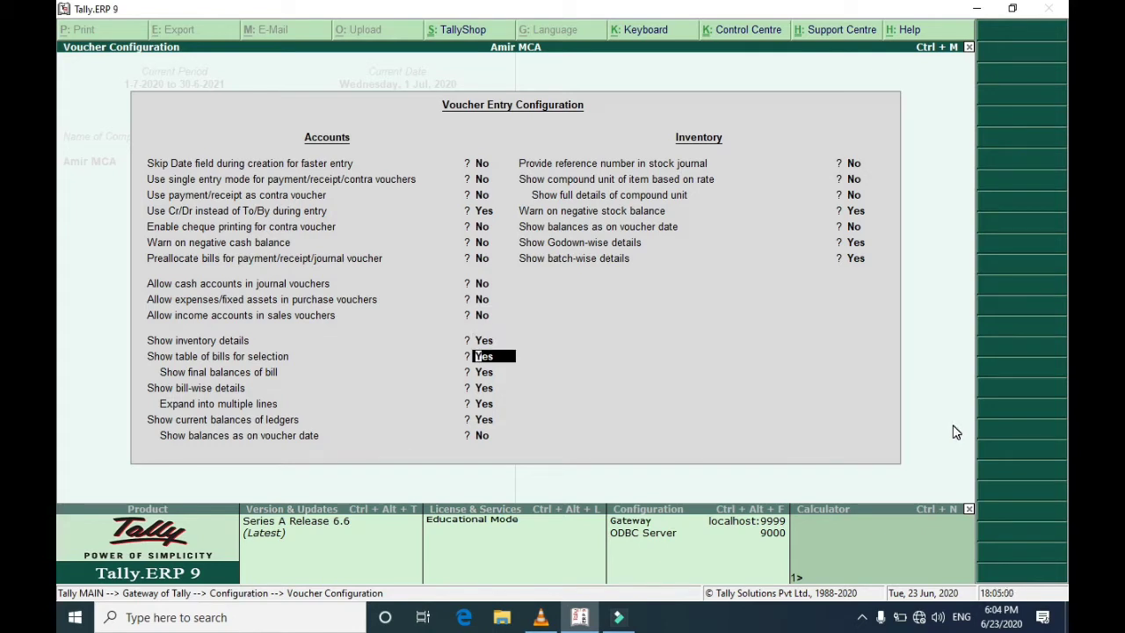
{"action": "key", "text": "Return"}
{"action": "key", "text": "Return"}
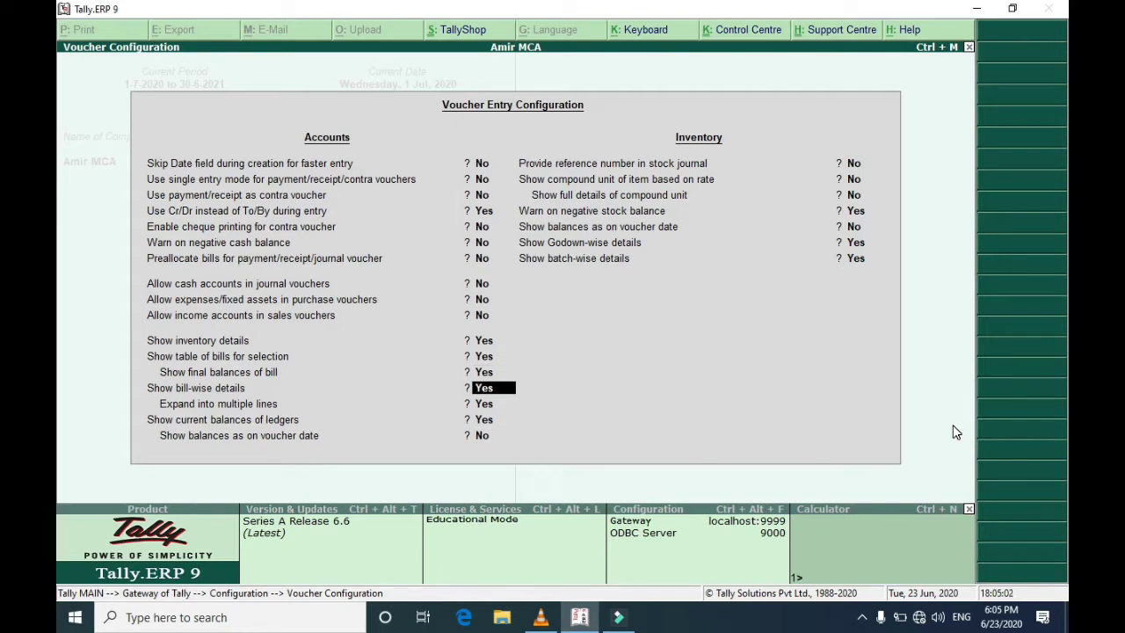
{"action": "key", "text": "n"}
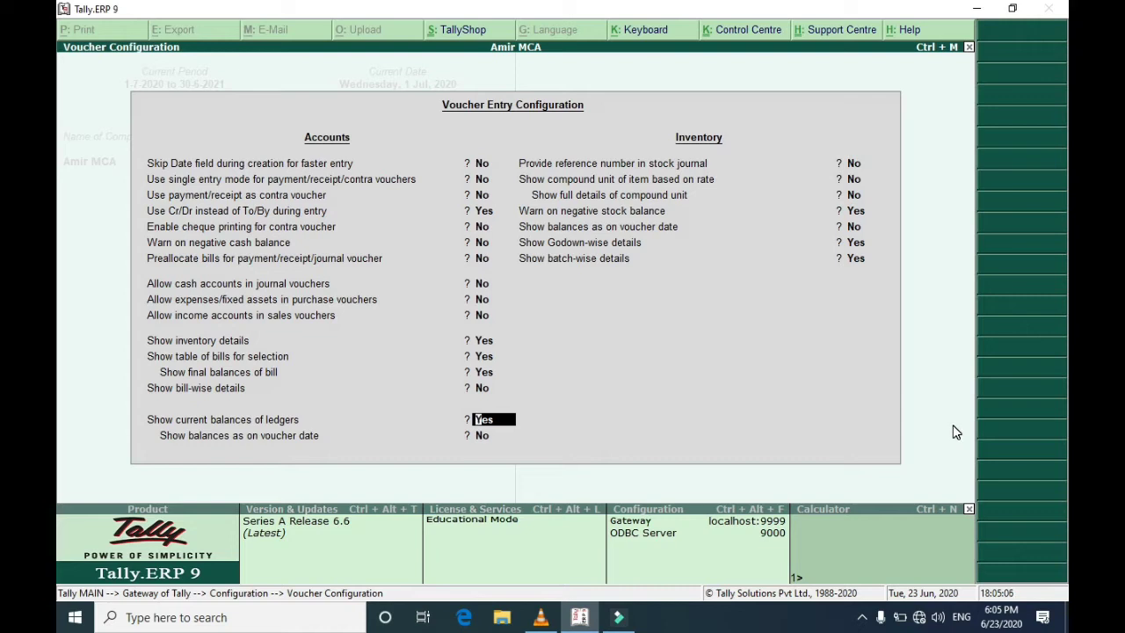
{"action": "key", "text": "Return"}
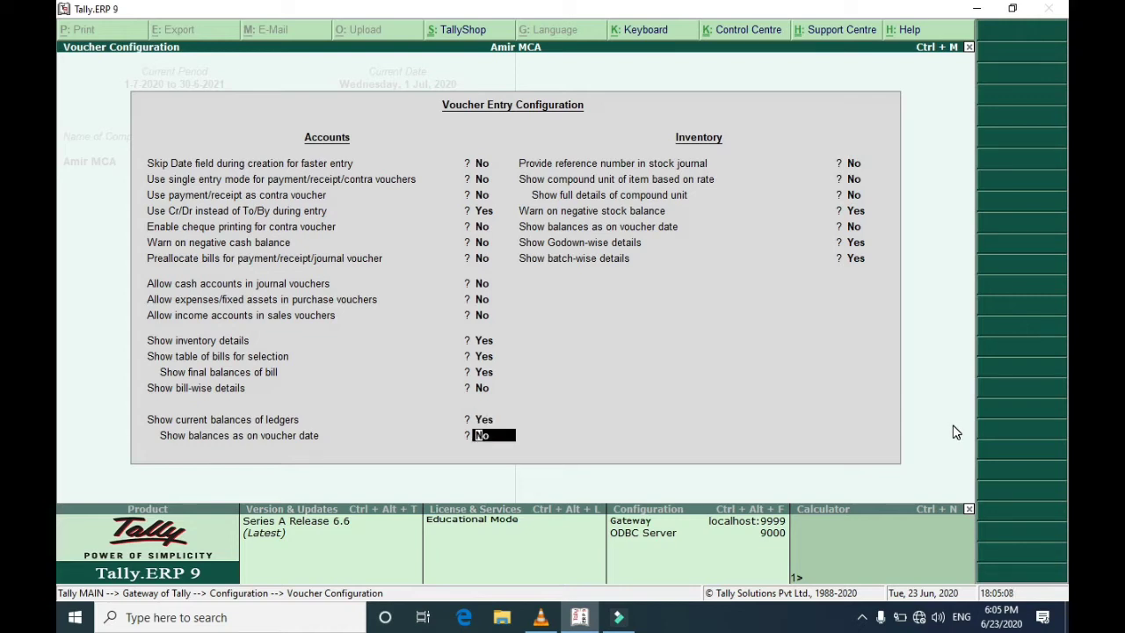
{"action": "type", "text": "y"}
{"action": "key", "text": "Return"}
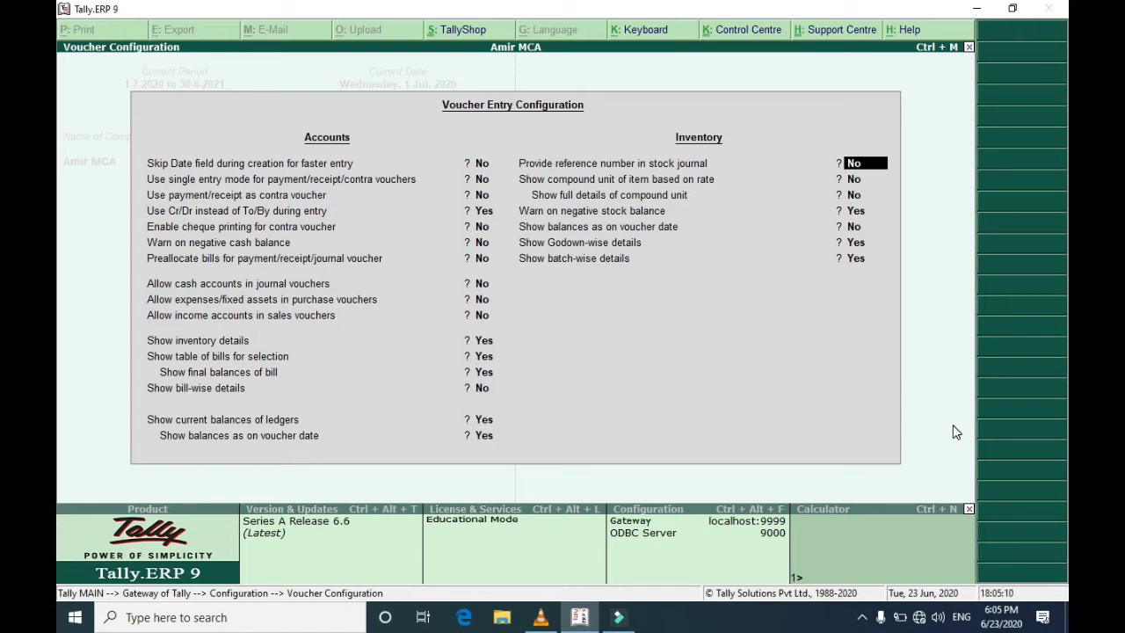
Set the inventory warning on negative stock balance to No and save the voucher entry configuration
{"action": "key", "text": "Return"}
{"action": "key", "text": "Return"}
{"action": "type", "text": "n"}
{"action": "key", "text": "Return"}
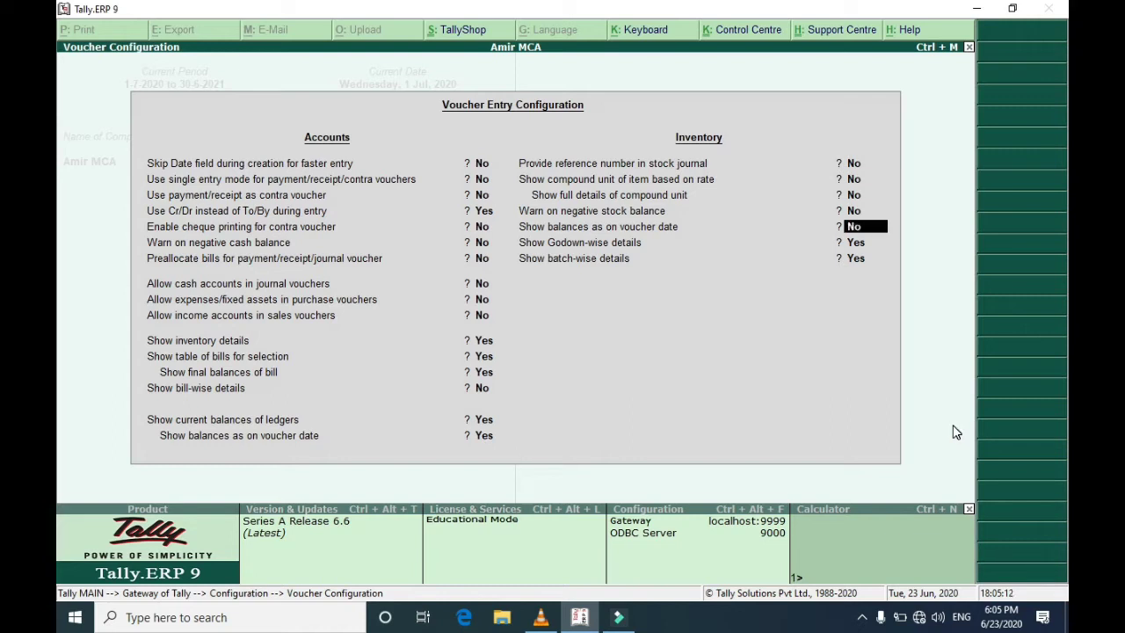
{"action": "key", "text": "Return"}
{"action": "key", "text": "Return"}
{"action": "key", "text": "Return"}
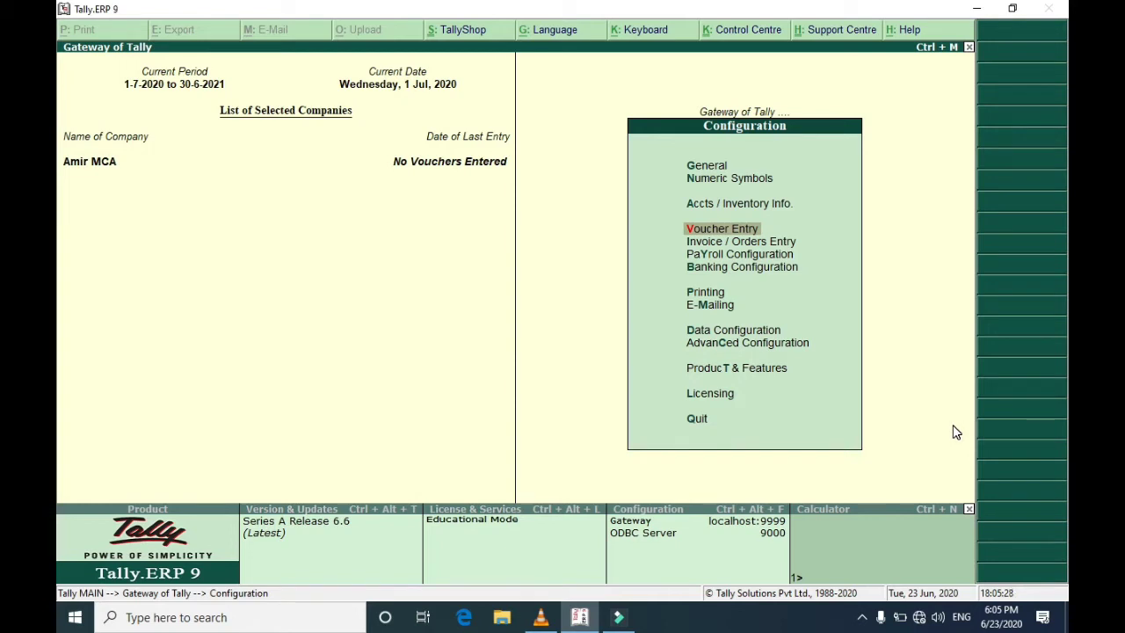
In the accounts and inventory master configuration, enable standard rates for stock items and save the configuration
{"action": "key", "text": "Up"}
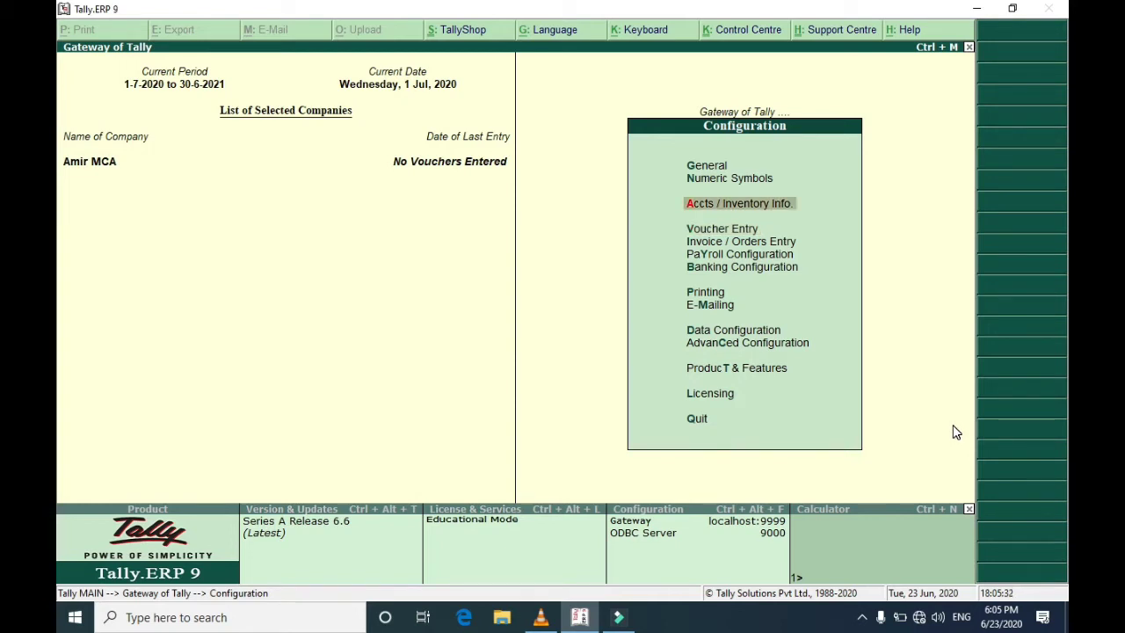
{"action": "key", "text": "Return"}
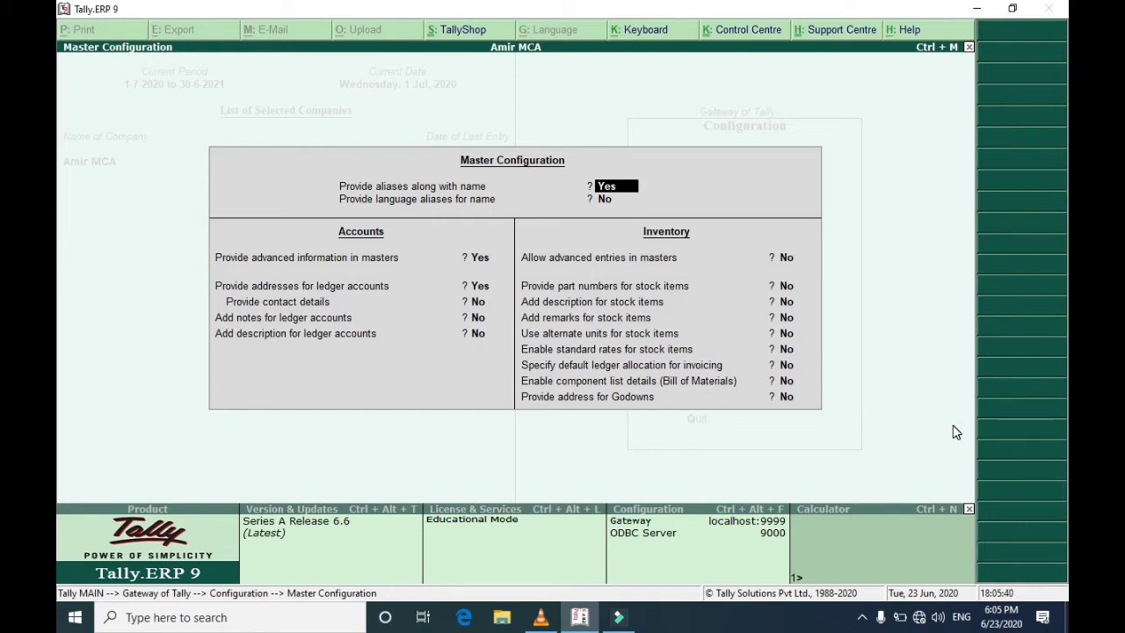
{"action": "key", "text": "Return"}
{"action": "key", "text": "Return"}
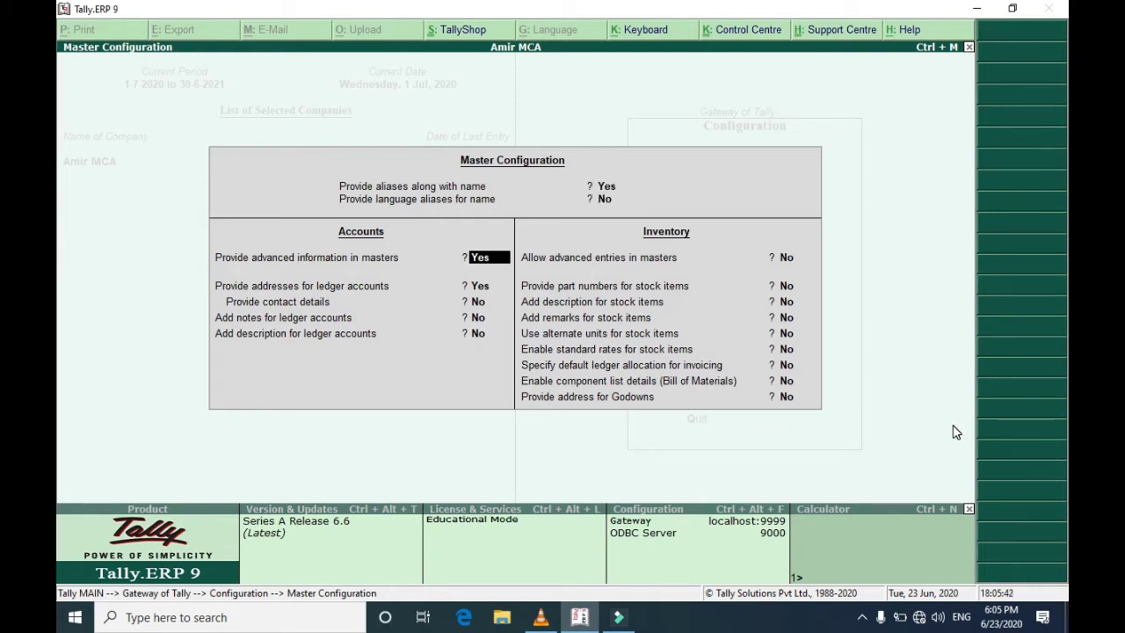
{"action": "key", "text": "Return"}
{"action": "key", "text": "Return"}
{"action": "key", "text": "Return"}
{"action": "key", "text": "Return"}
{"action": "key", "text": "Return"}
{"action": "key", "text": "Return"}
{"action": "key", "text": "Return"}
{"action": "key", "text": "Return"}
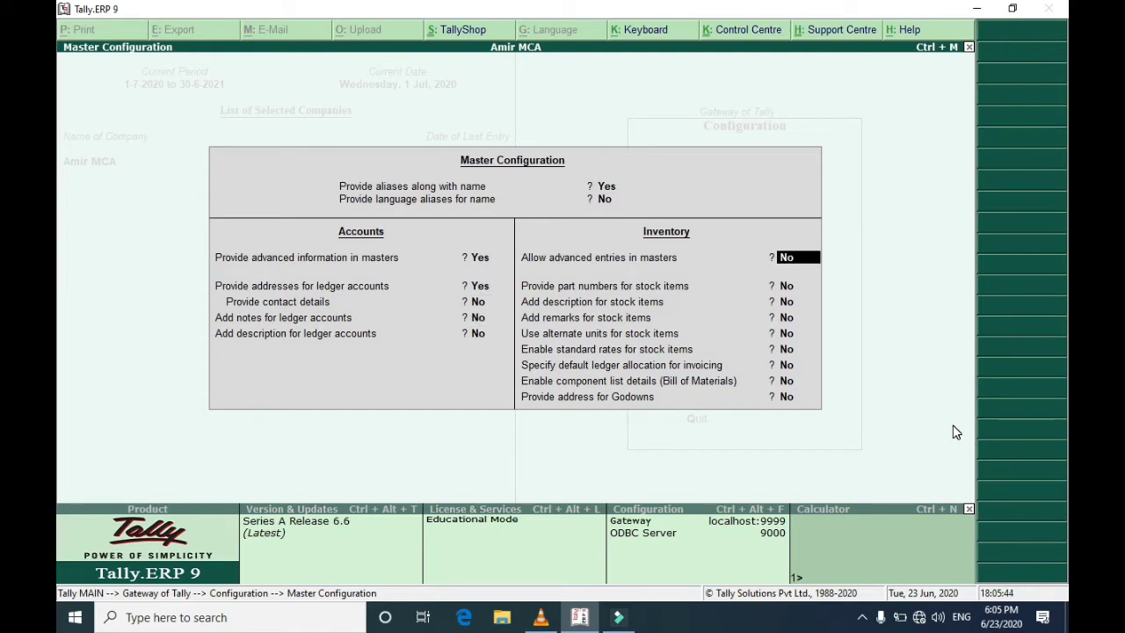
{"action": "key", "text": "Return"}
{"action": "key", "text": "Return"}
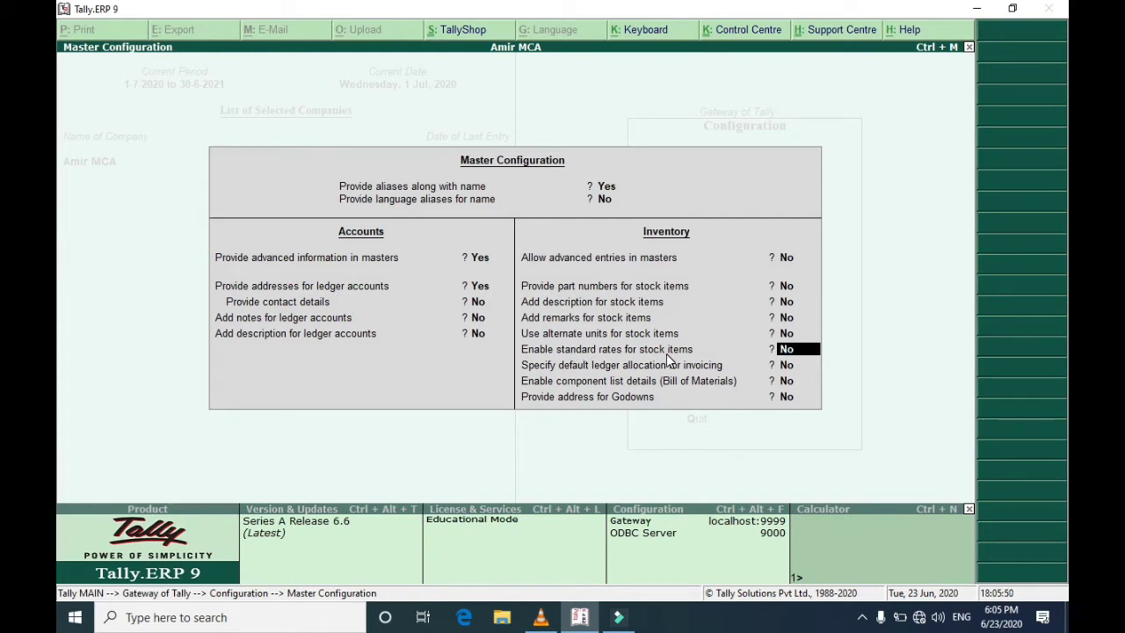
{"action": "key", "text": "y"}
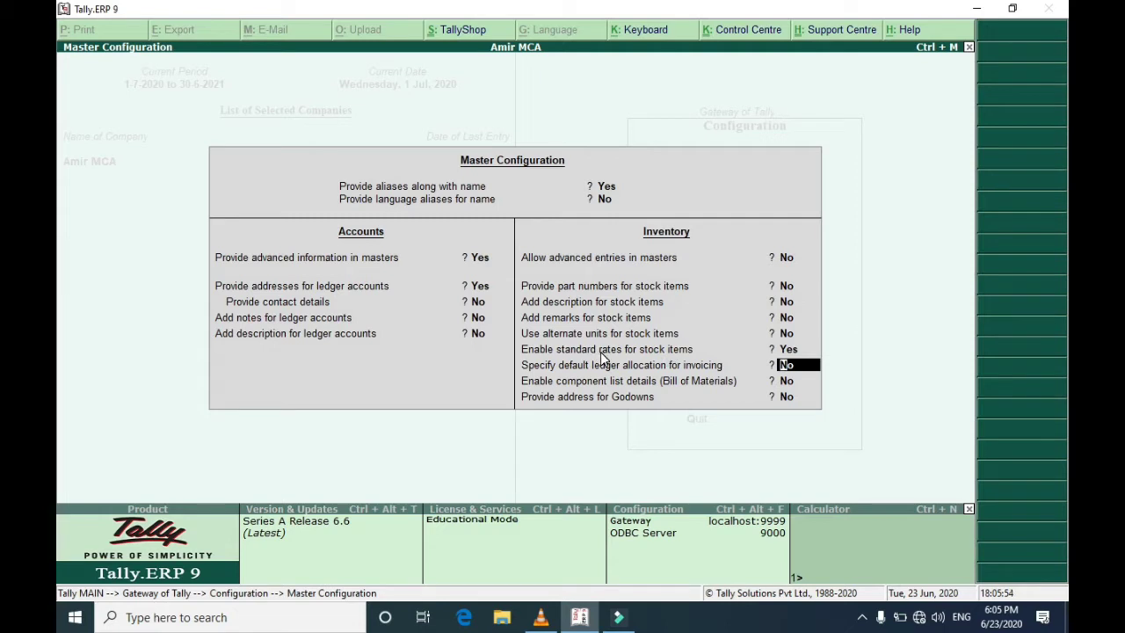
{"action": "key", "text": "Return"}
{"action": "key", "text": "Return"}
{"action": "key", "text": "Return"}
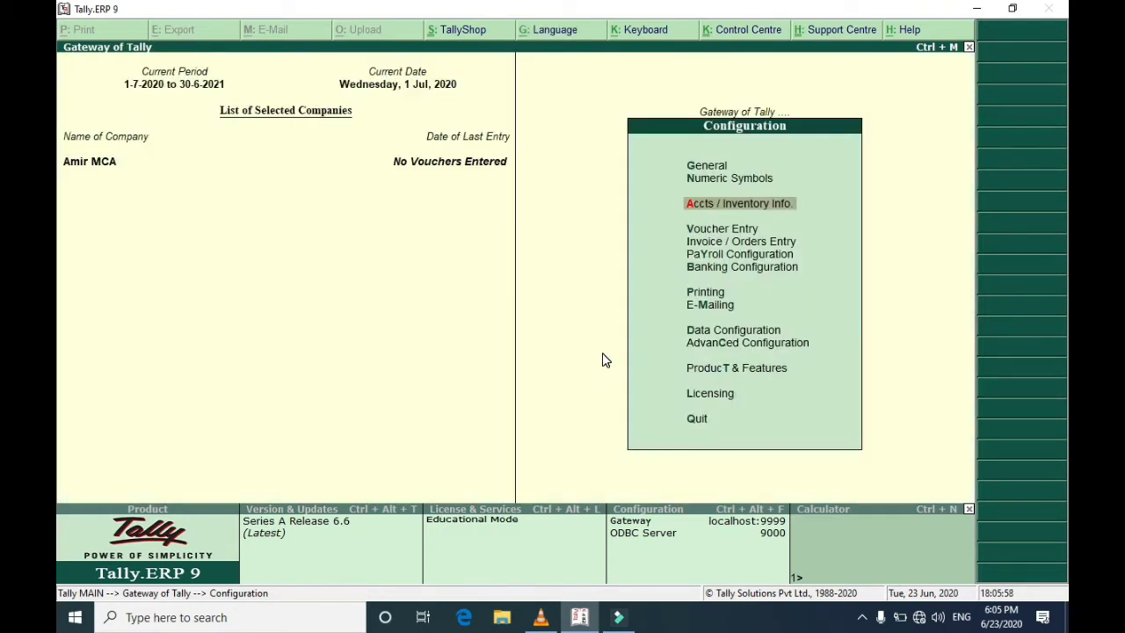
Leave the configuration, review the purchase and sales example in VLC media player, and return to Tally.ERP 9
{"action": "key", "text": "Escape"}
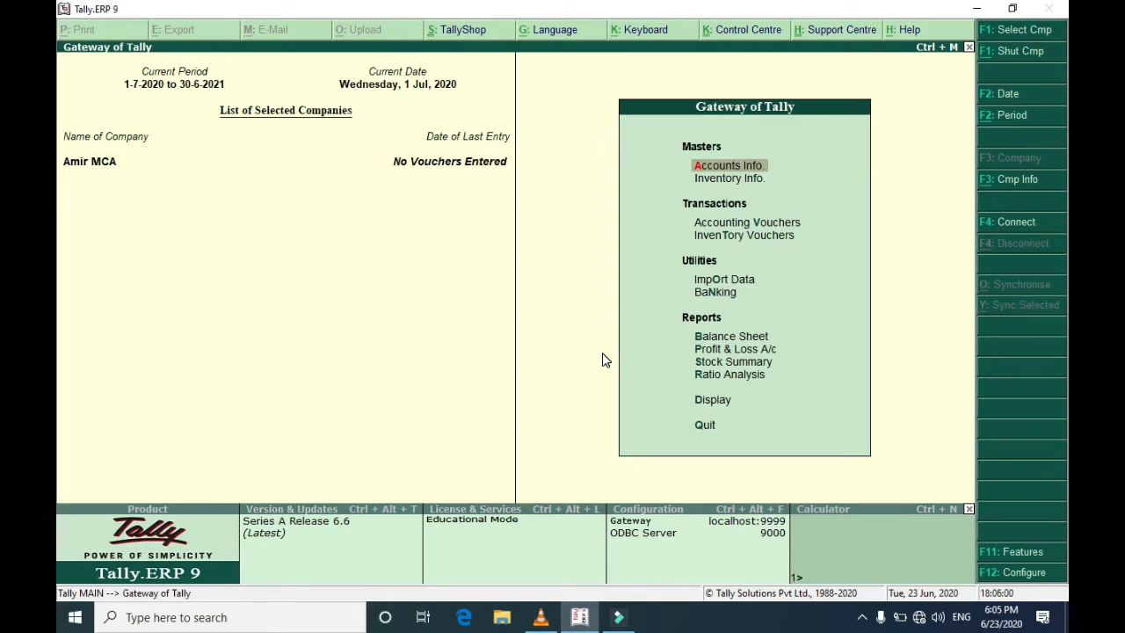
{"action": "left_click", "coordinate": [538, 619]}
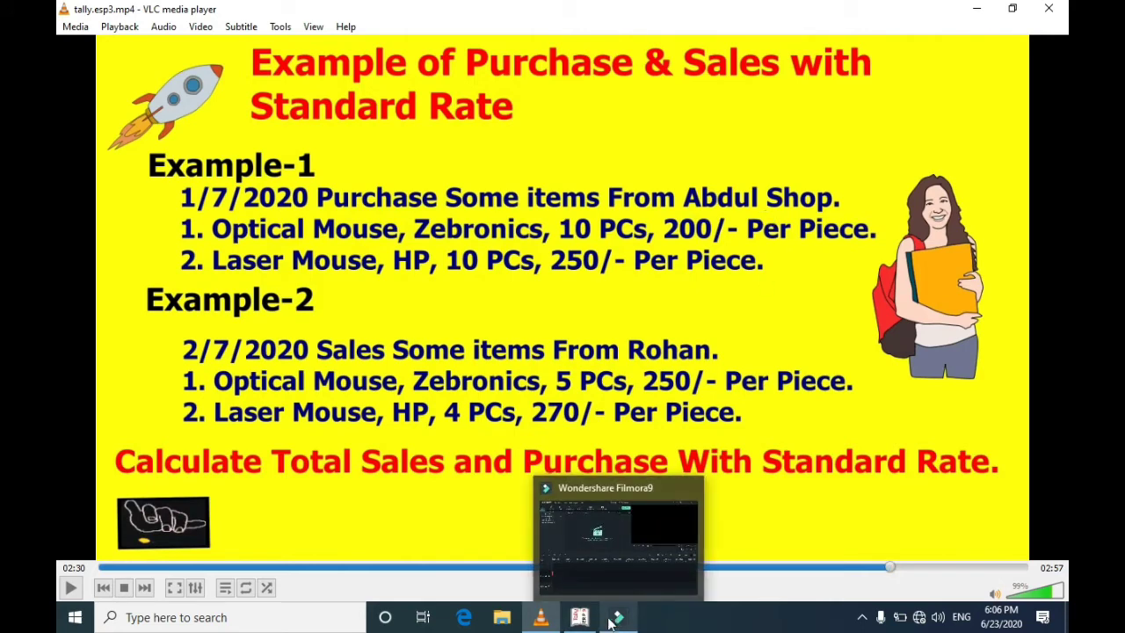
{"action": "left_click", "coordinate": [579, 616]}
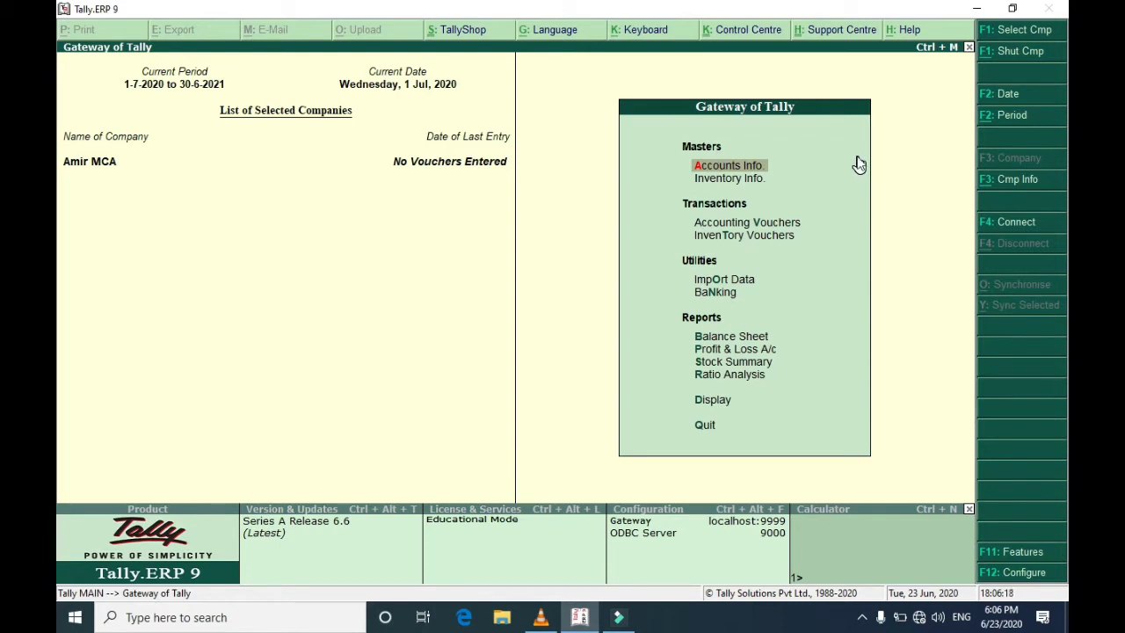
Start creating a single ledger in the accounts masters and name it Purchase
{"action": "key", "text": "Return"}
{"action": "key", "text": "Down"}
{"action": "key", "text": "Return"}
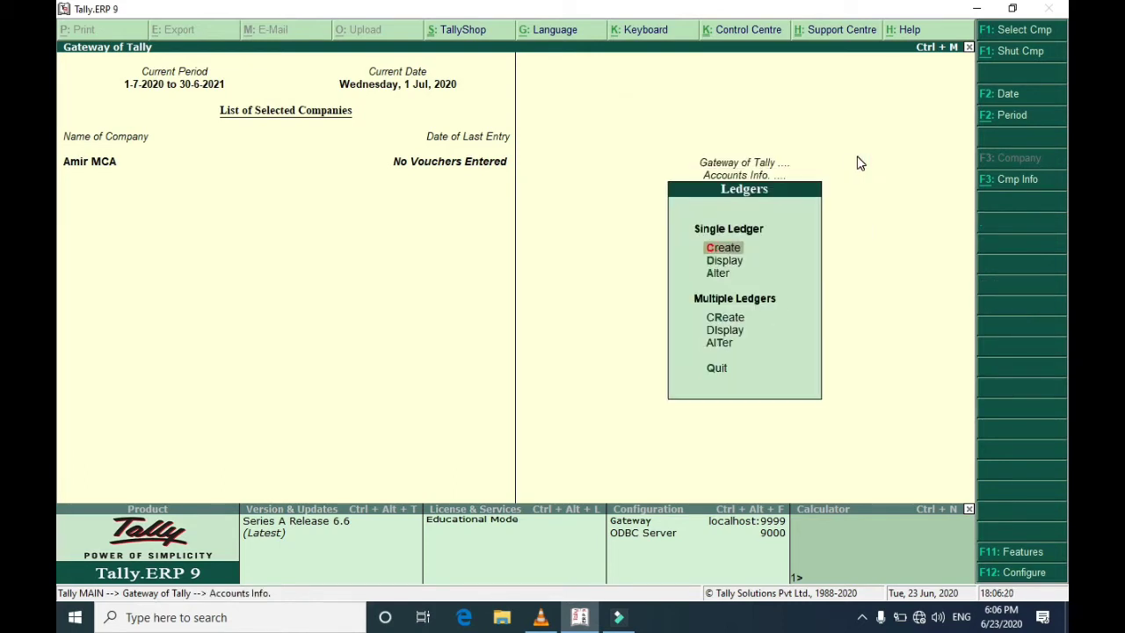
{"action": "key", "text": "Return"}
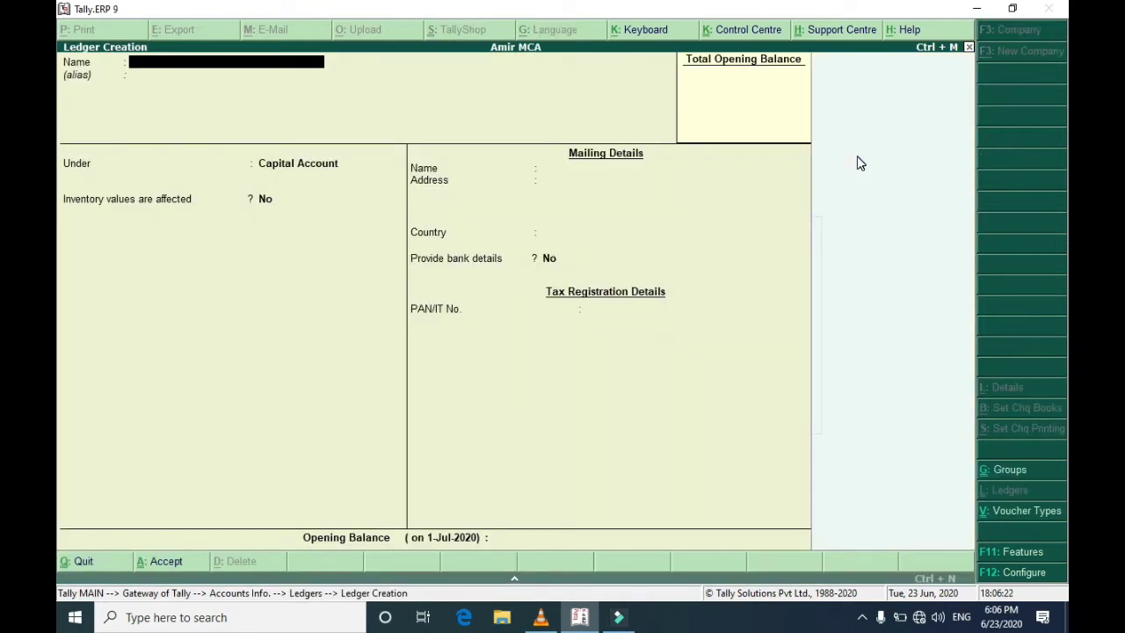
{"action": "type", "text": "Purchase"}
{"action": "key", "text": "Return"}
{"action": "key", "text": "Return"}
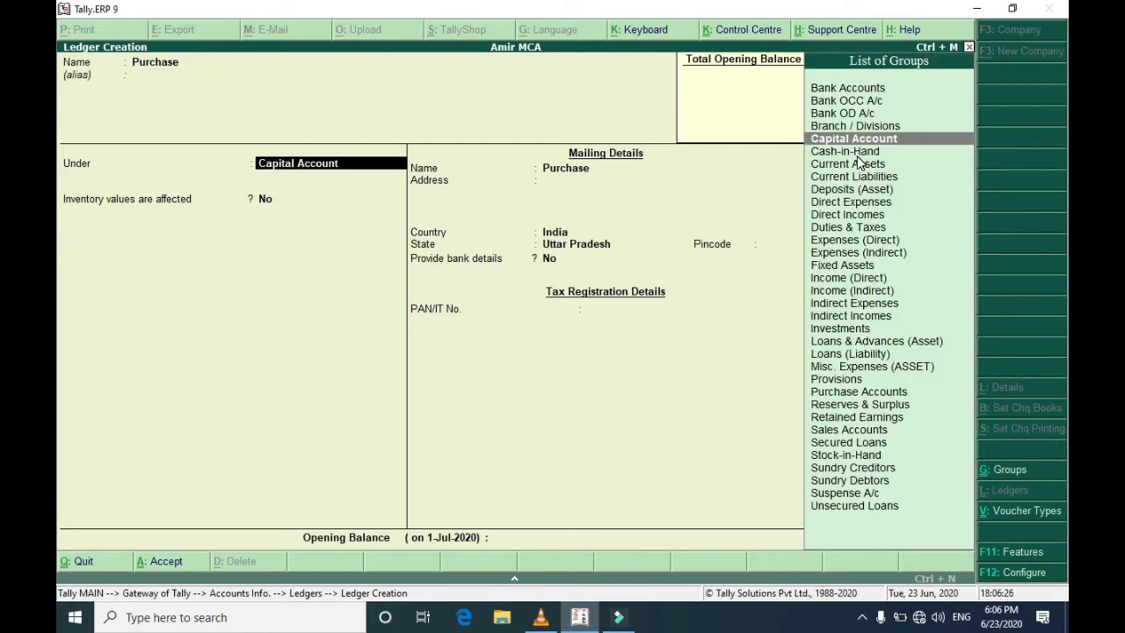
Place the Purchase ledger under Purchase Accounts with its ledger type Not Applicable, and save it
{"action": "type", "text": "Pu"}
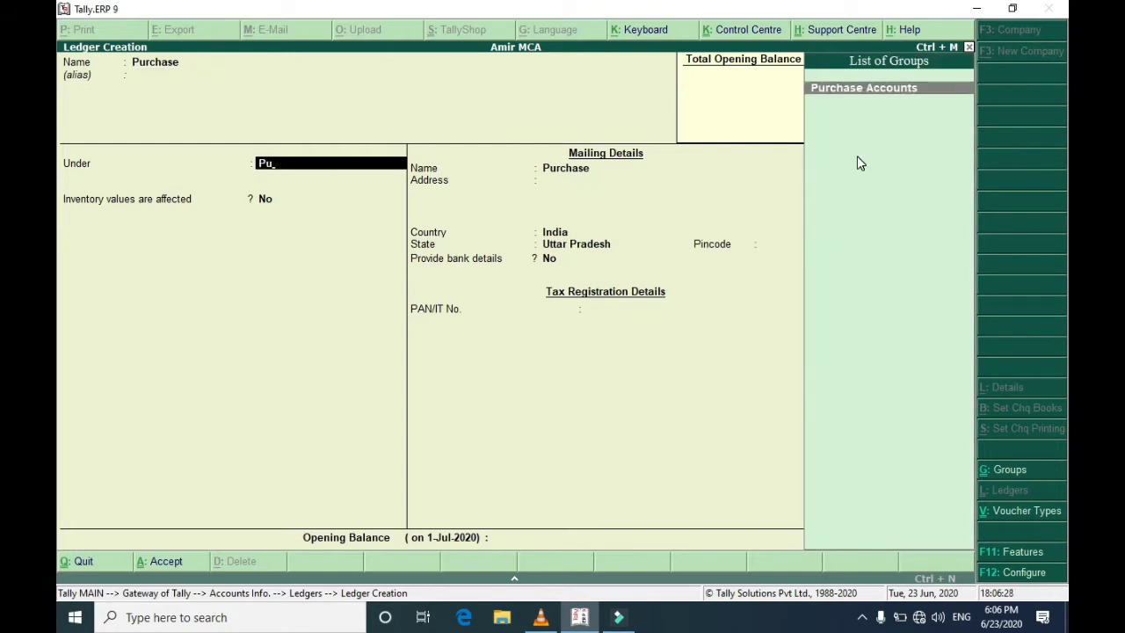
{"action": "key", "text": "Return"}
{"action": "key", "text": "Return"}
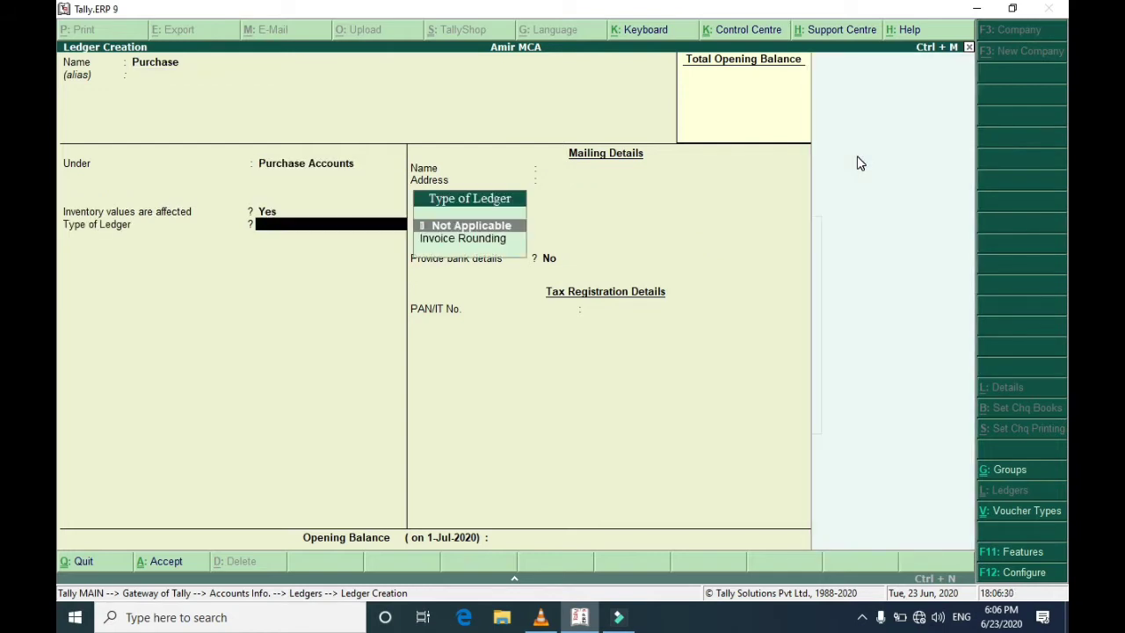
{"action": "key", "text": "Return"}
{"action": "key", "text": "Return"}
{"action": "key", "text": "Return"}
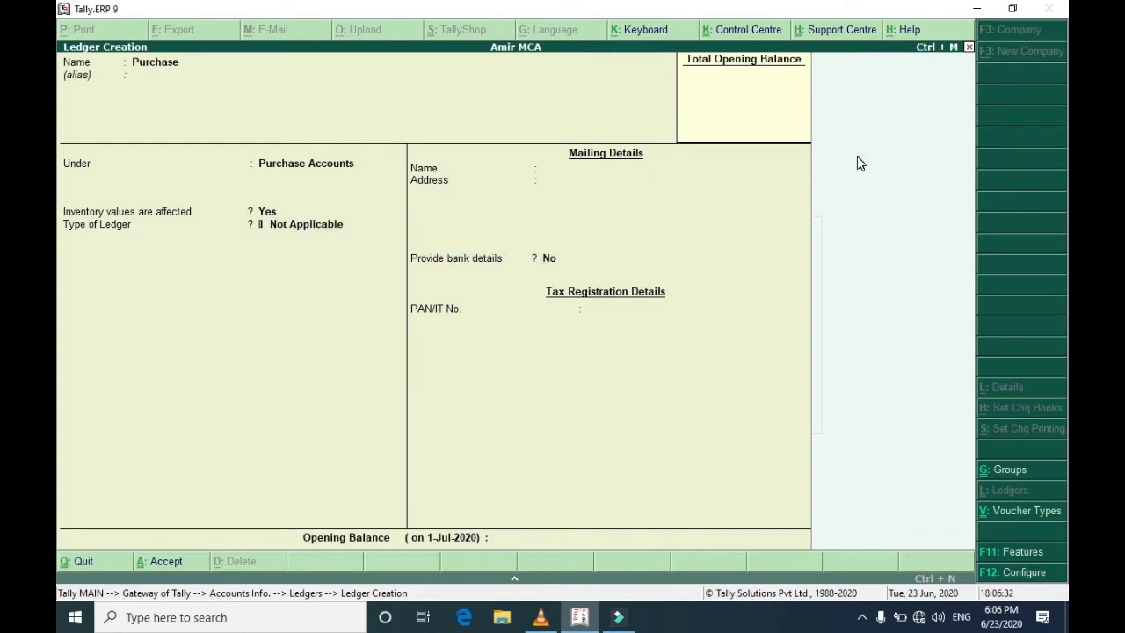
{"action": "key", "text": "Return"}
Start a new ledger named Abdul Shop and place it under Sundry Creditors
{"action": "type", "text": "A"}
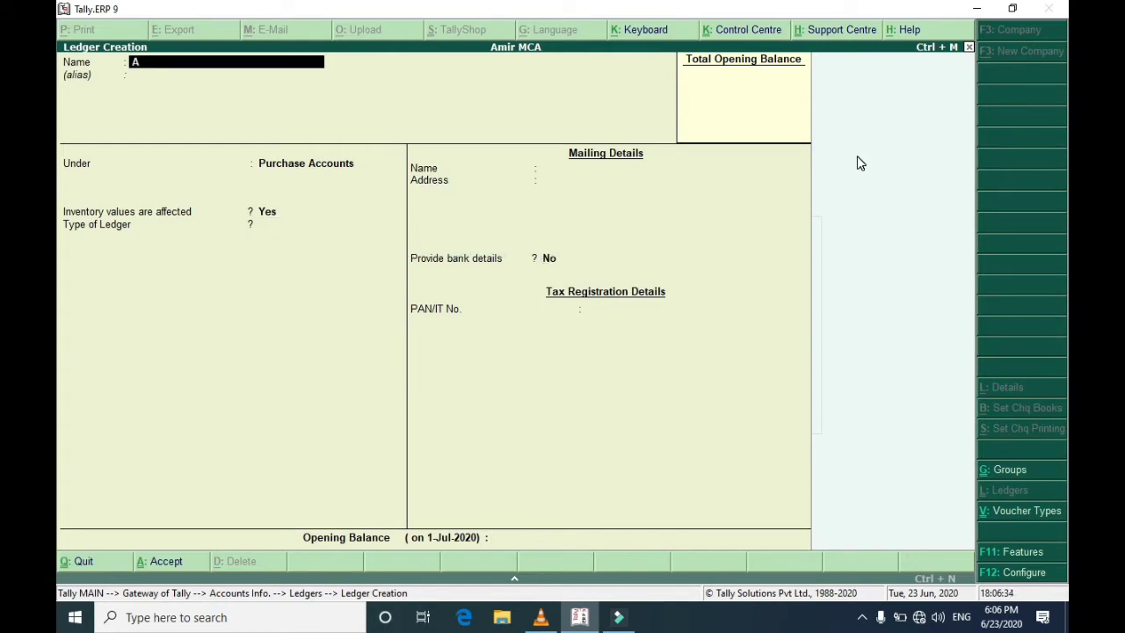
{"action": "type", "text": "bdul Shop"}
{"action": "key", "text": "Return"}
{"action": "key", "text": "Return"}
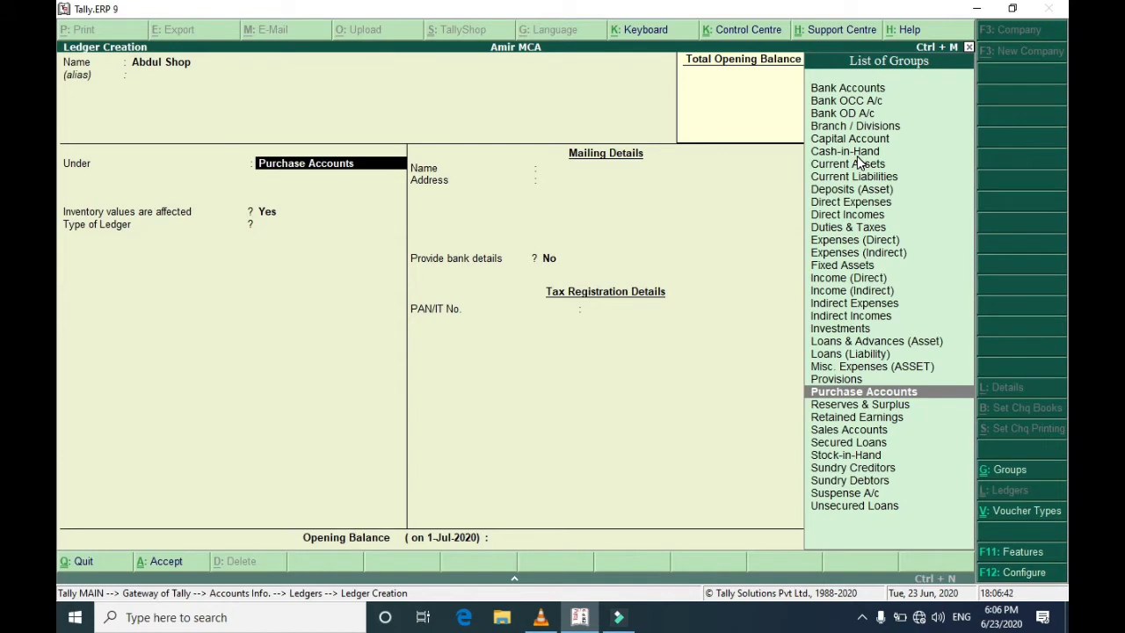
{"action": "type", "text": "Sun"}
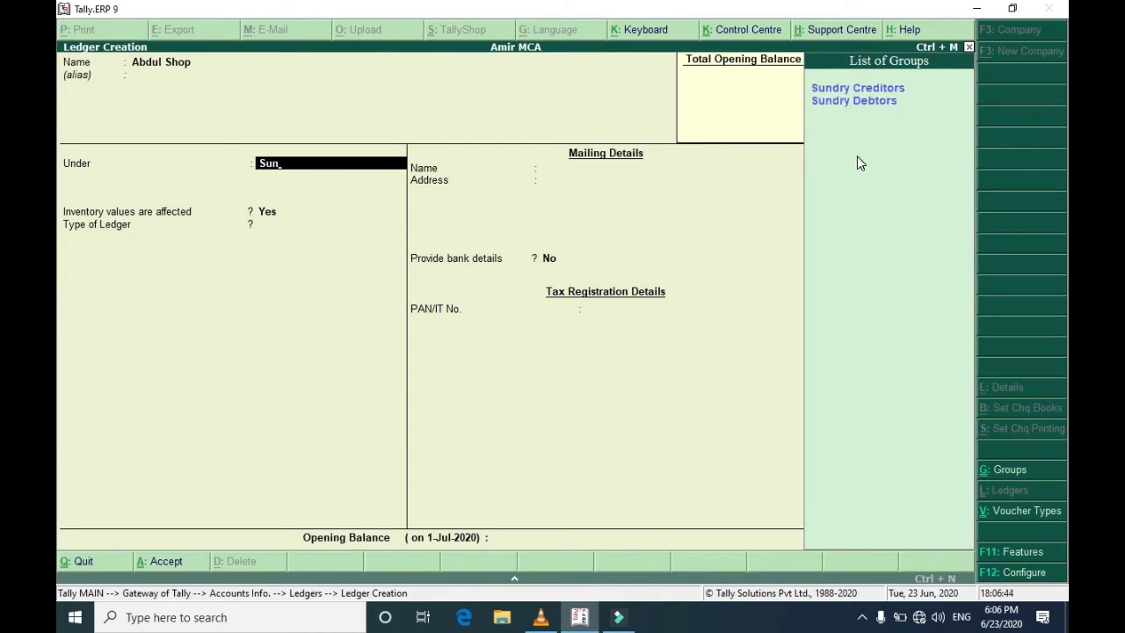
{"action": "key", "text": "Return"}
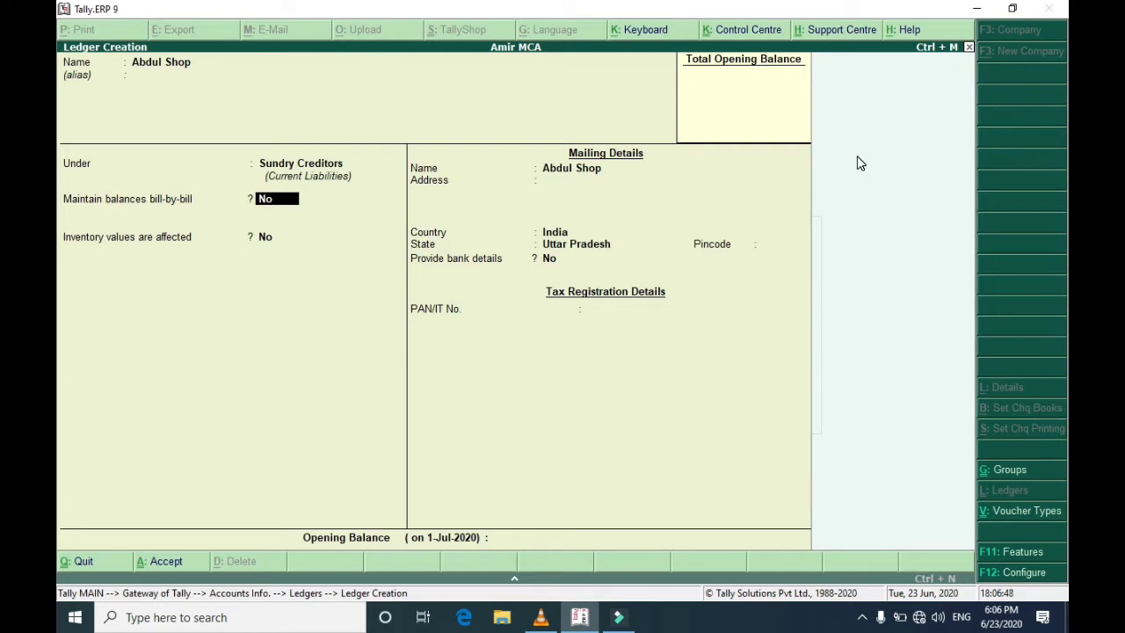
For the Abdul Shop ledger, keep bill-by-bill balances at No, set inventory values are affected to Yes, and save it
{"action": "key", "text": "Return"}
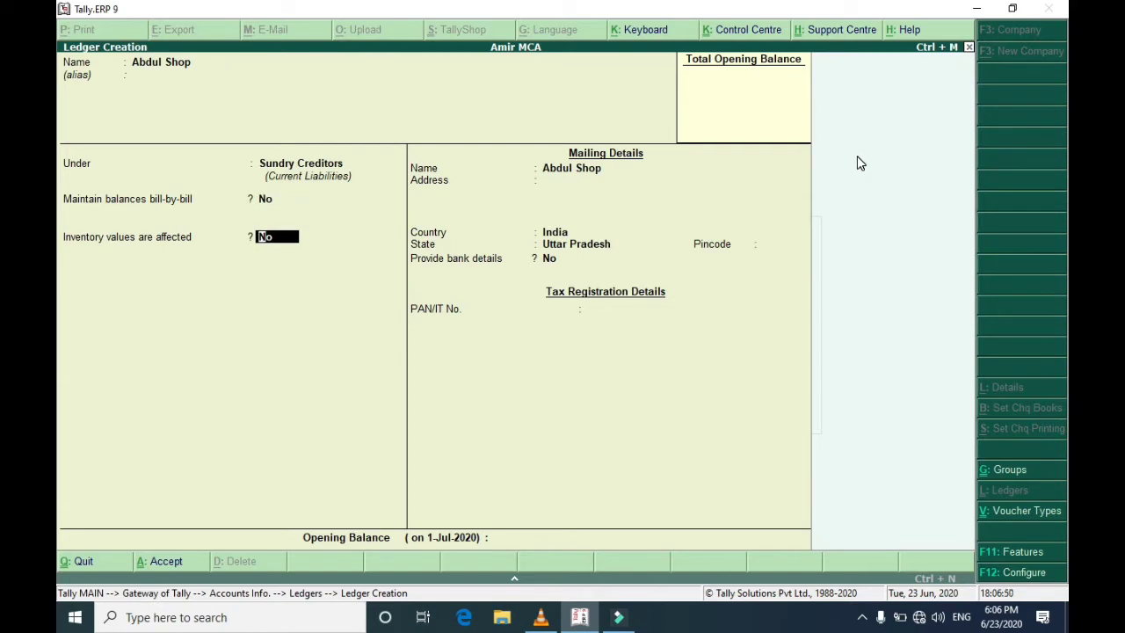
{"action": "key", "text": "y"}
{"action": "key", "text": "Return"}
{"action": "key", "text": "Return"}
{"action": "key", "text": "Return"}
{"action": "key", "text": "Return"}
{"action": "key", "text": "Return"}
{"action": "key", "text": "Return"}
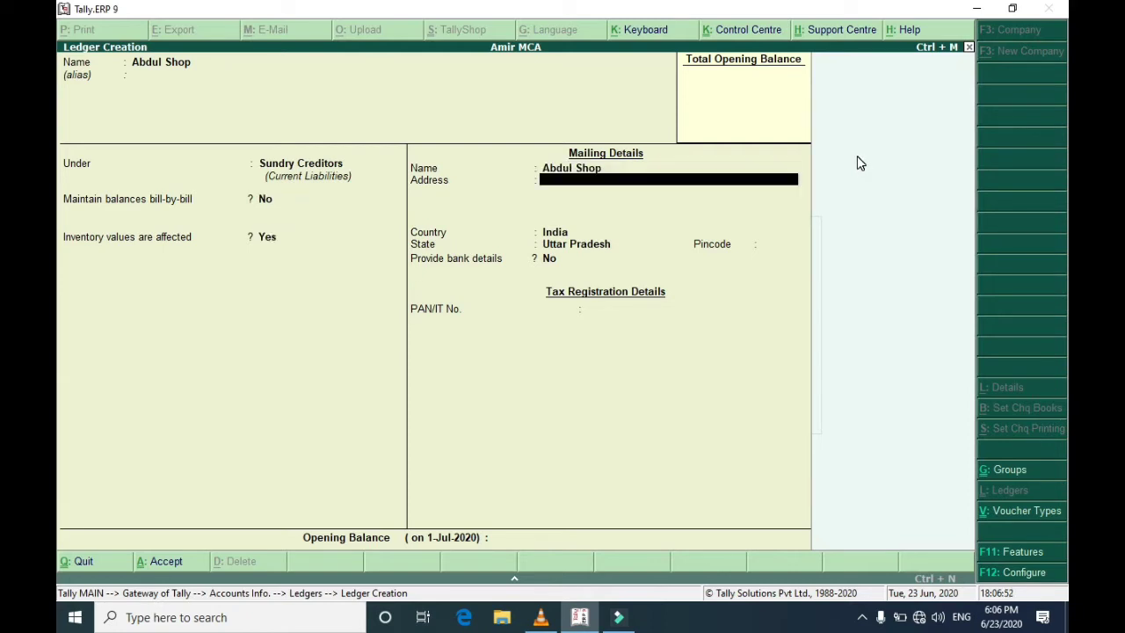
{"action": "key", "text": "Return"}
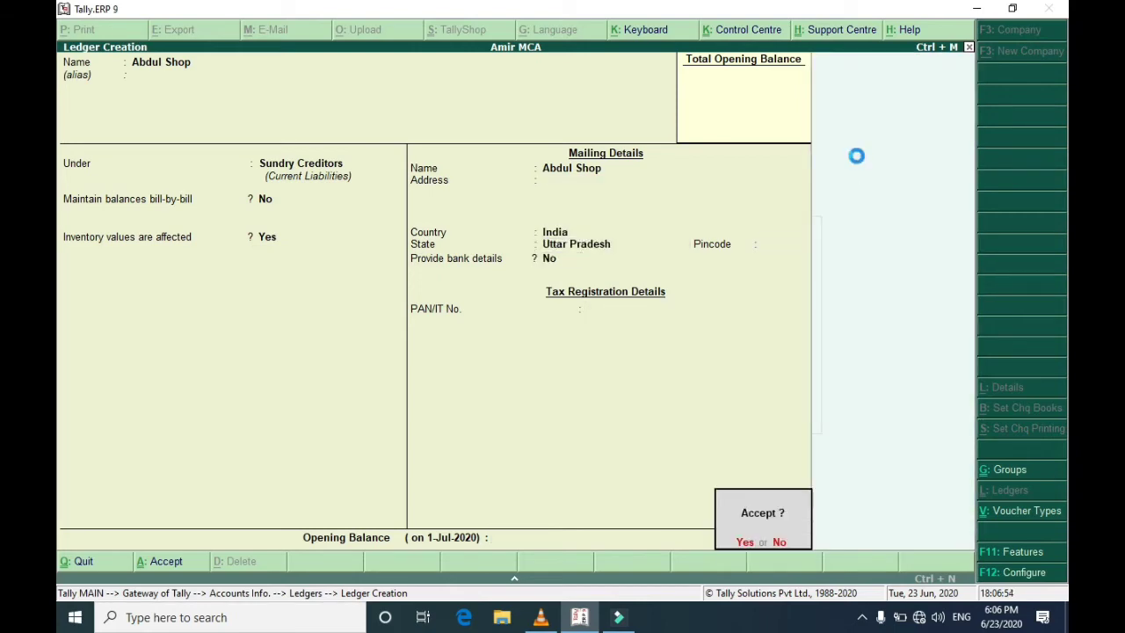
{"action": "key", "text": "Return"}
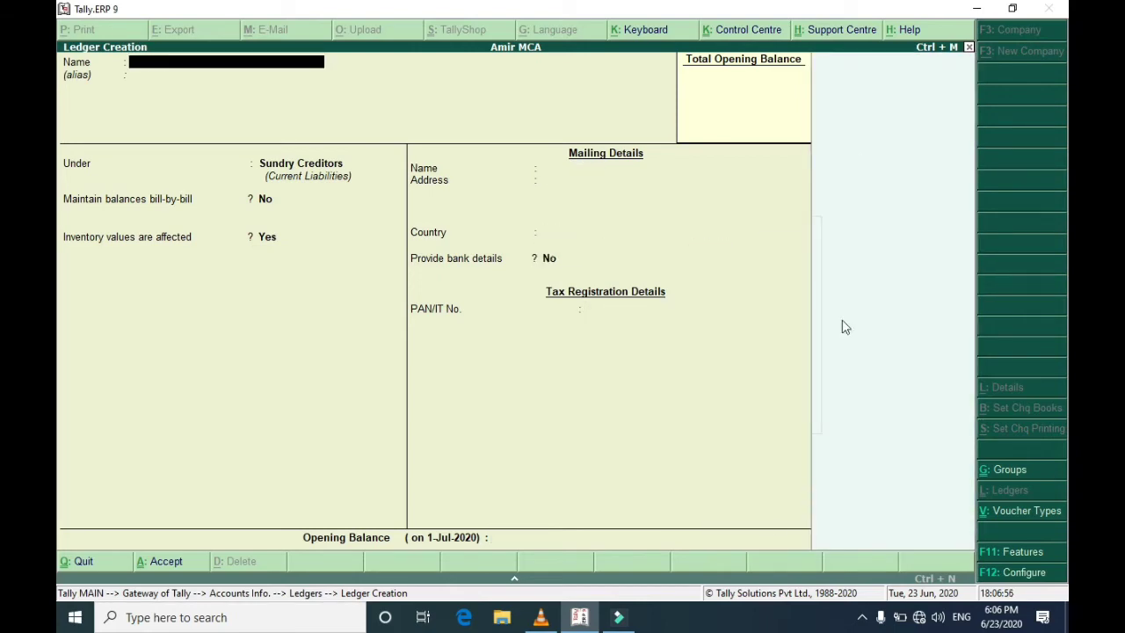
Check the sales example in VLC media player, and in Tally.ERP 9 start a ledger named Sales under Sales Accounts
{"action": "left_click", "coordinate": [543, 617]}
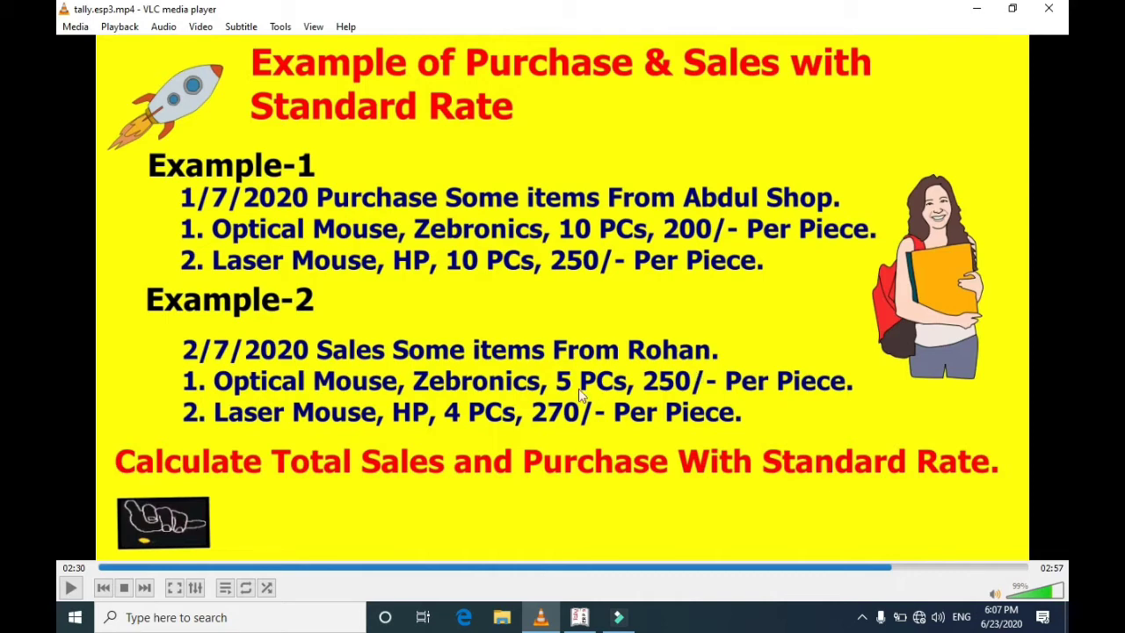
{"action": "left_click", "coordinate": [582, 618]}
{"action": "type", "text": "S"}
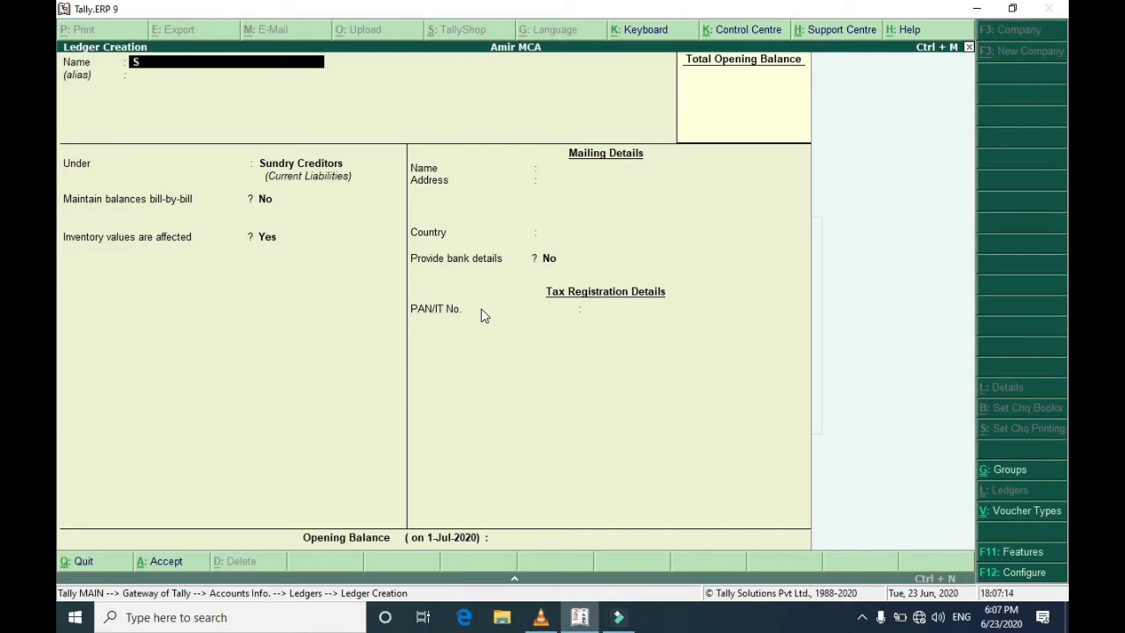
{"action": "type", "text": "ales"}
{"action": "key", "text": "Return"}
{"action": "key", "text": "Return"}
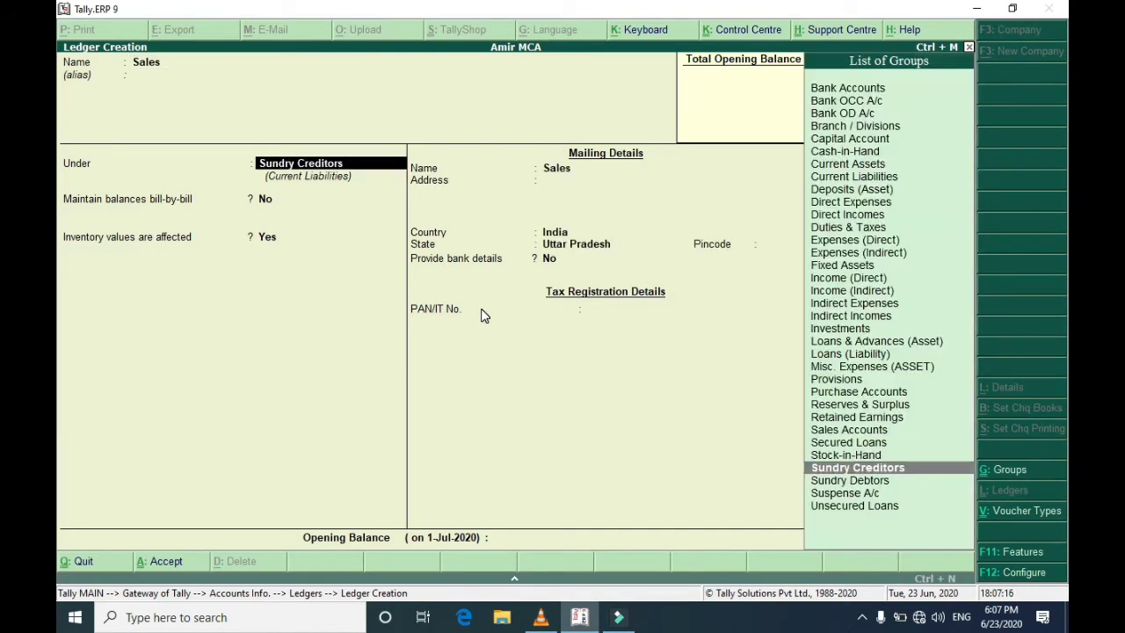
{"action": "type", "text": "Sal"}
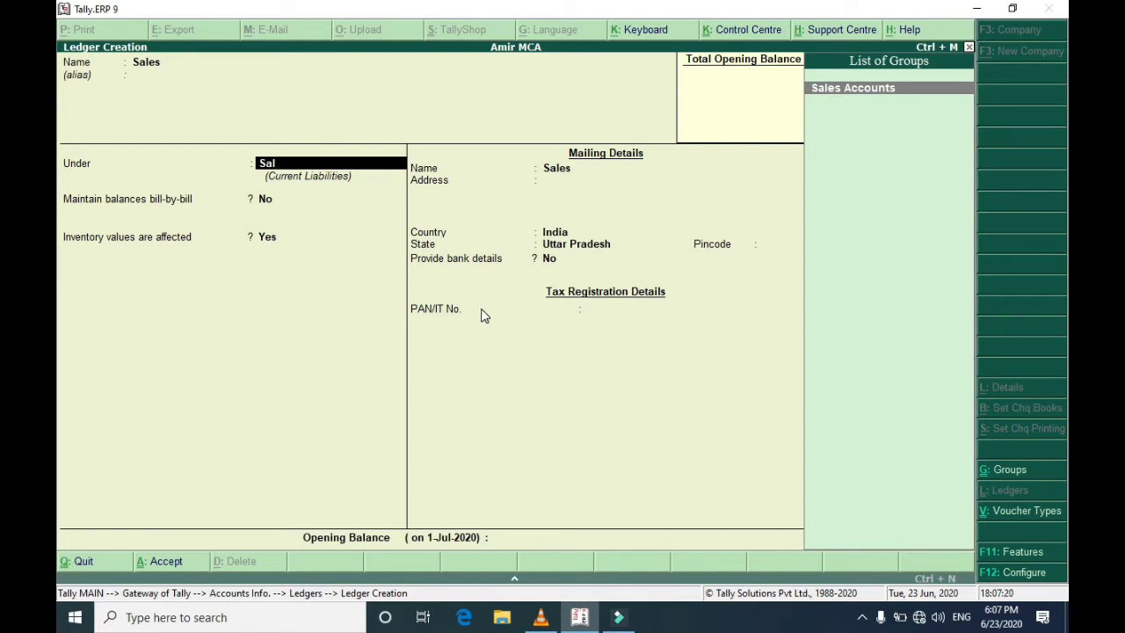
{"action": "key", "text": "Return"}
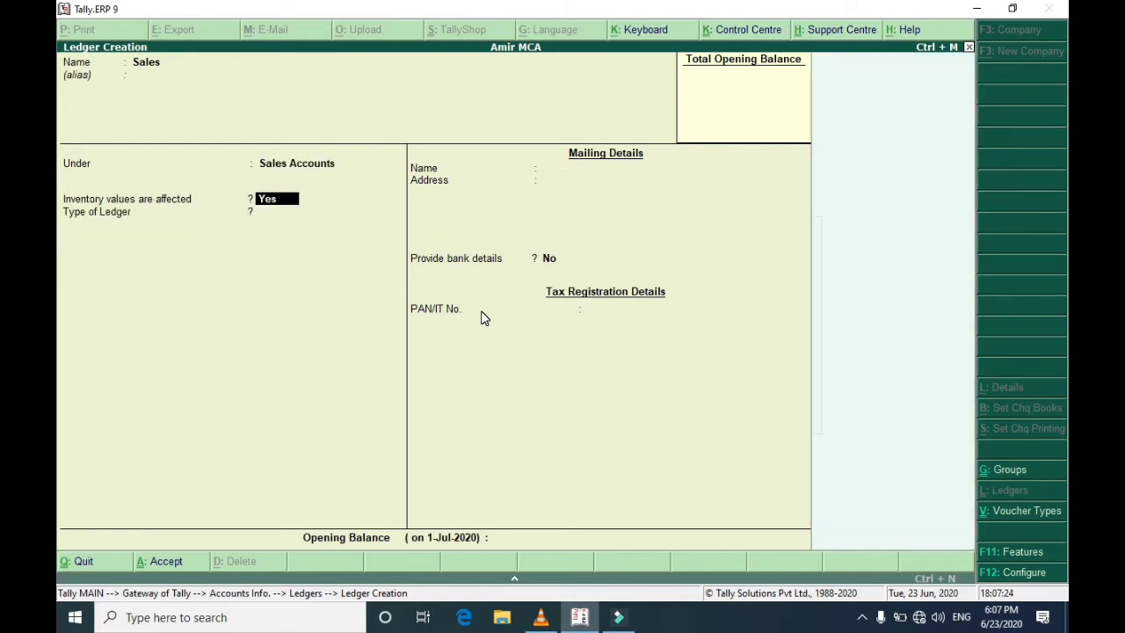
Keep inventory values are affected at Yes, set the ledger type to Not Applicable, and save the Sales ledger
{"action": "key", "text": "Return"}
{"action": "key", "text": "Return"}
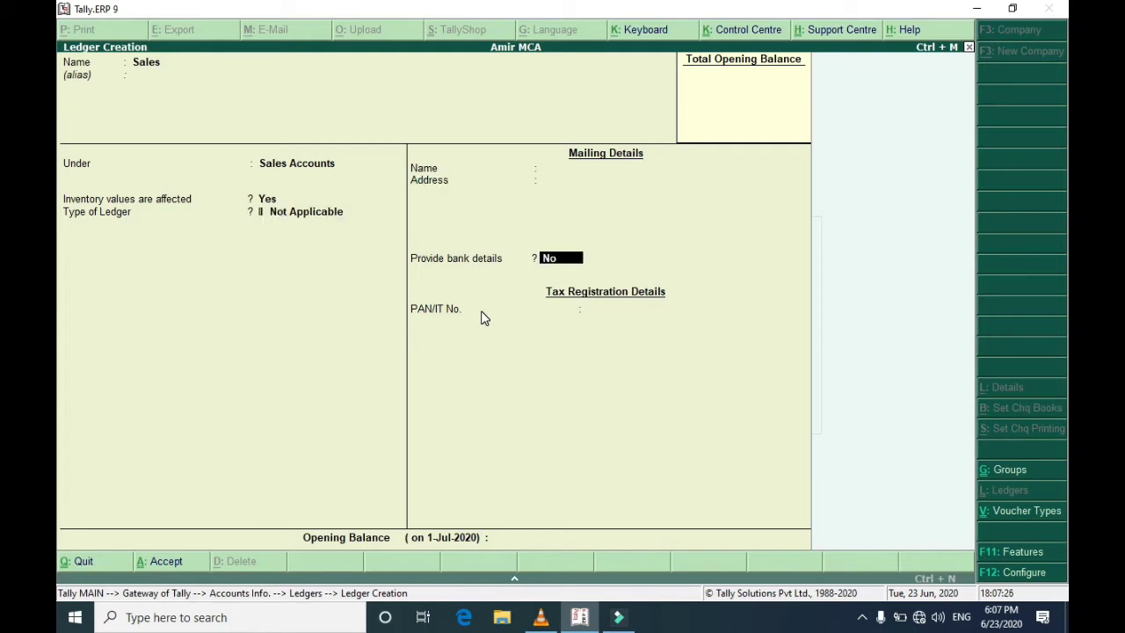
{"action": "key", "text": "Return"}
{"action": "key", "text": "Return"}
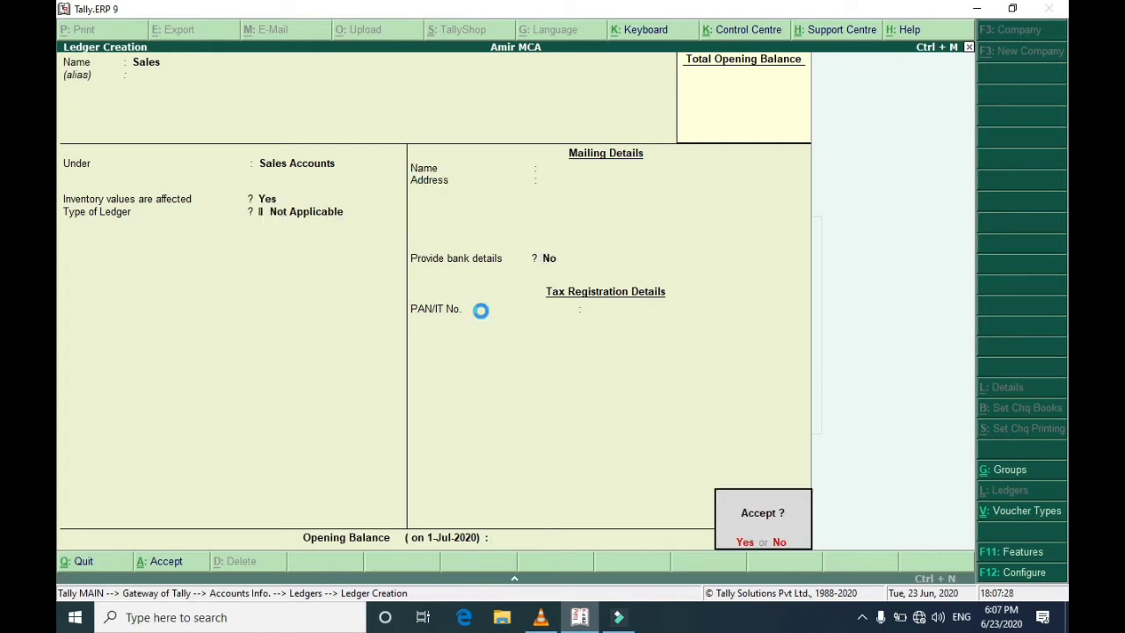
{"action": "key", "text": "Return"}
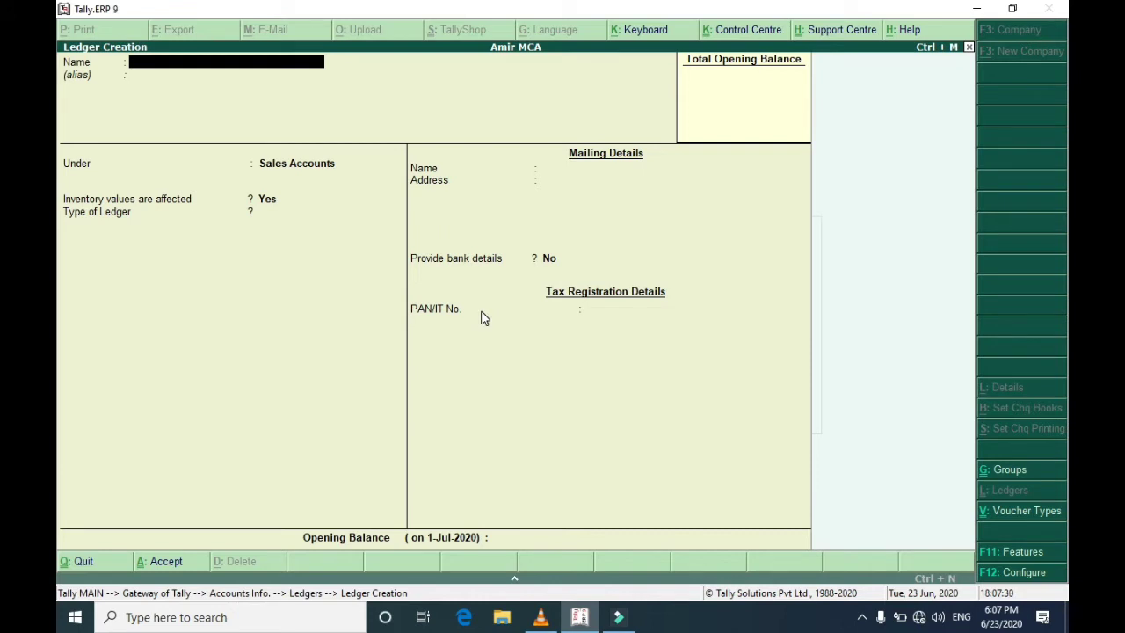
Start a new ledger with the name of the customer from the sales example and place it under Sundry Debtors
{"action": "type", "text": "Rohan"}
{"action": "key", "text": "Return"}
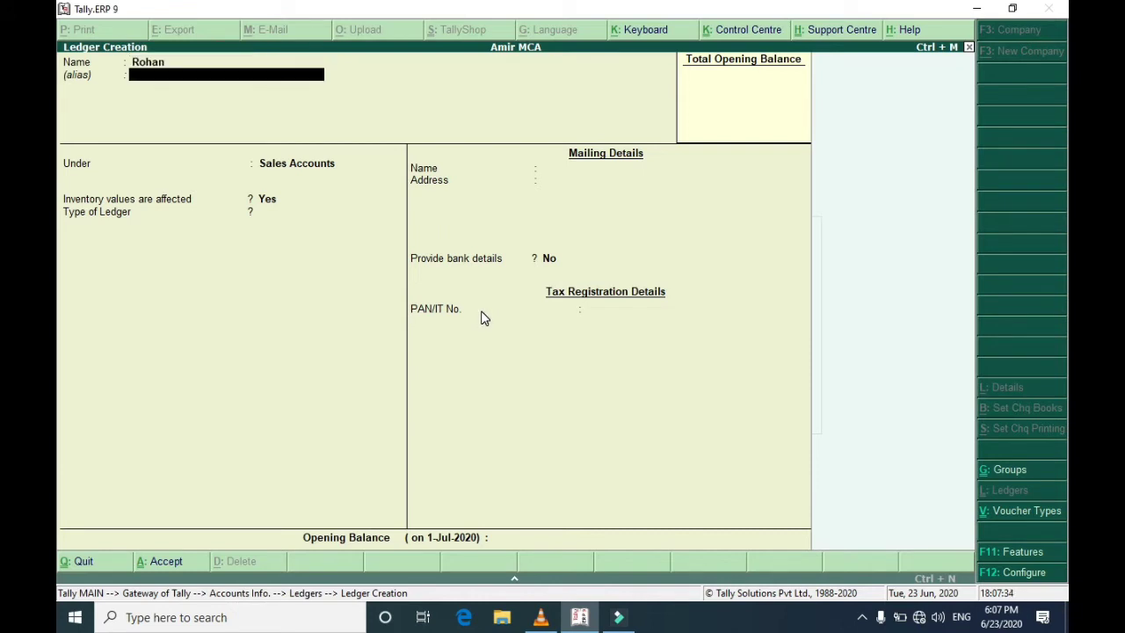
{"action": "key", "text": "Return"}
{"action": "type", "text": "Su"}
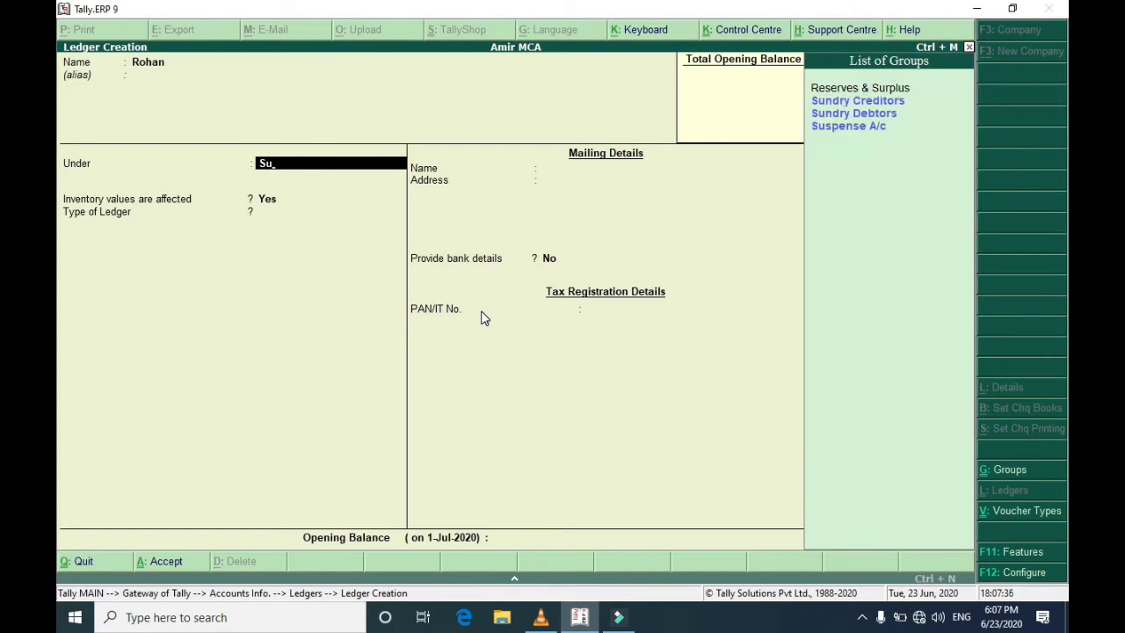
{"action": "key", "text": "Down"}
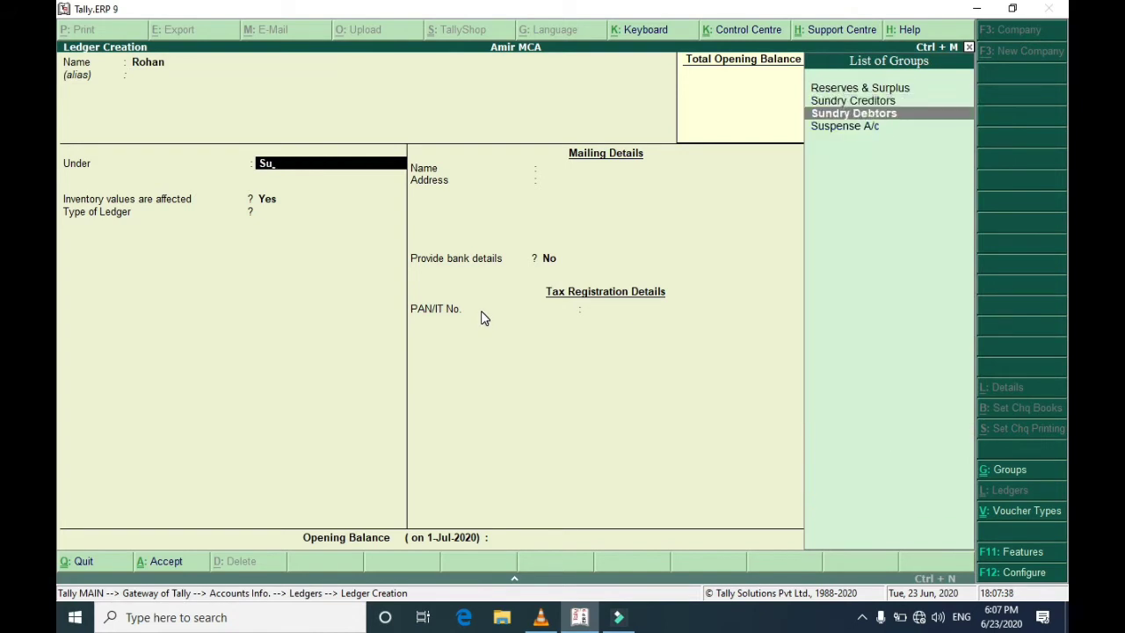
{"action": "key", "text": "Return"}
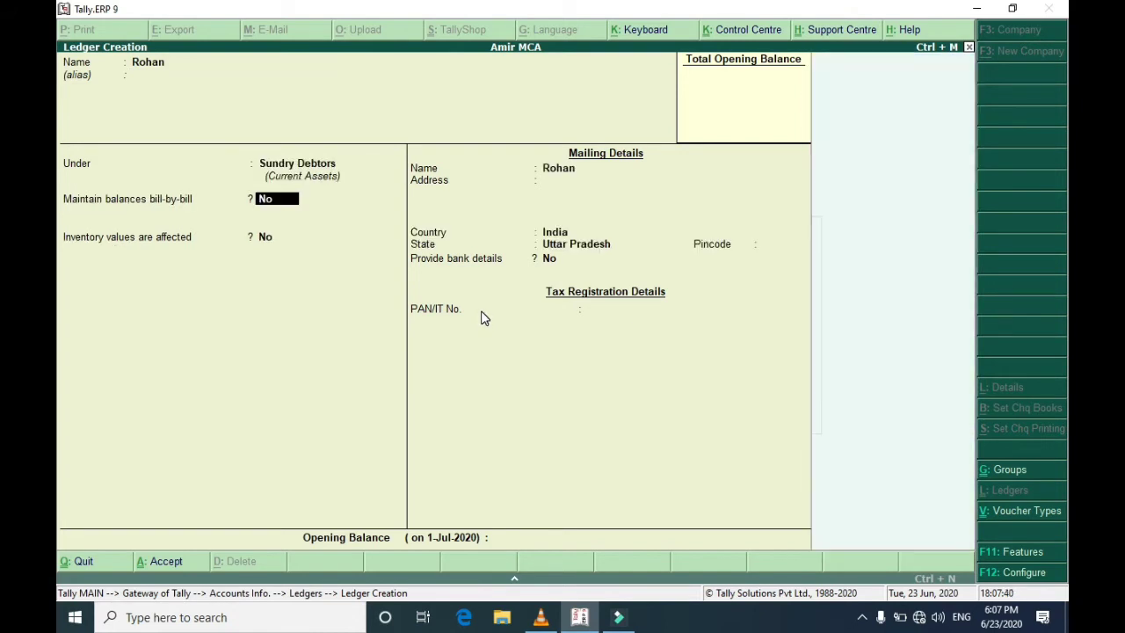
For the customer's ledger, keep bill-by-bill balances at No, set inventory values are affected to Yes, and save it
{"action": "key", "text": "Return"}
{"action": "key", "text": "y"}
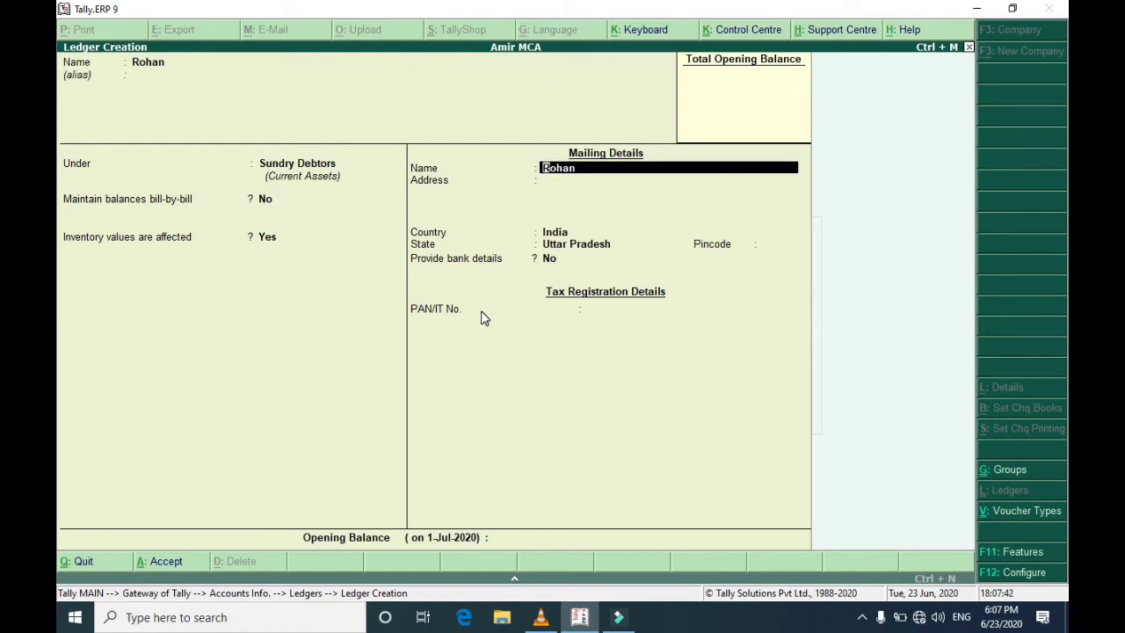
{"action": "key", "text": "Return"}
{"action": "key", "text": "Return"}
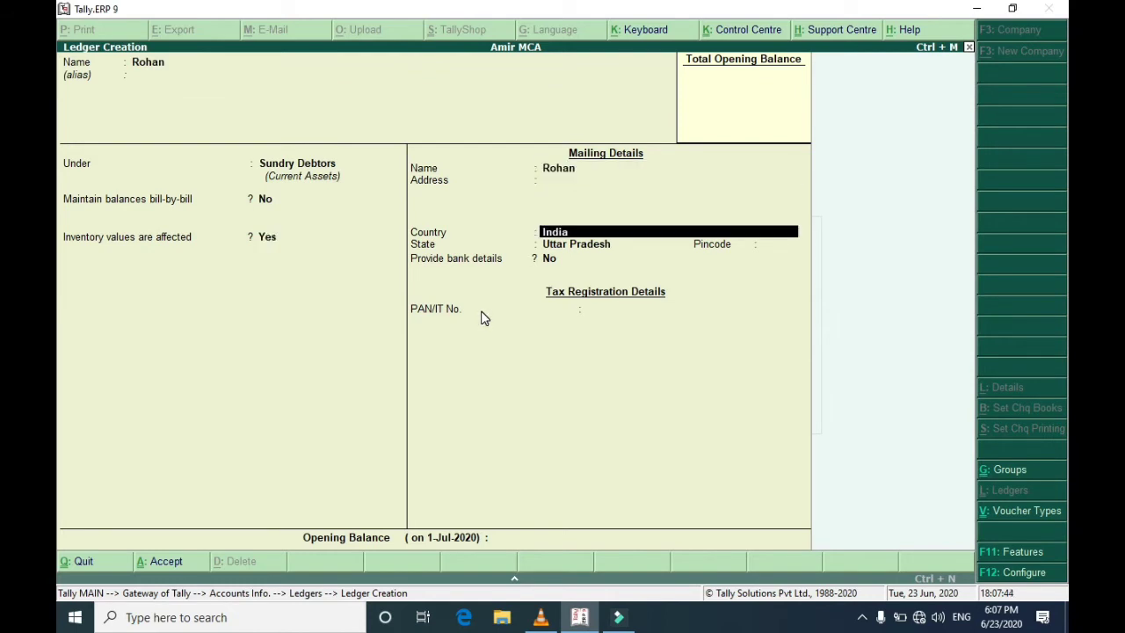
{"action": "key", "text": "Return"}
{"action": "key", "text": "Return"}
{"action": "key", "text": "Return"}
{"action": "key", "text": "Return"}
{"action": "key", "text": "Return"}
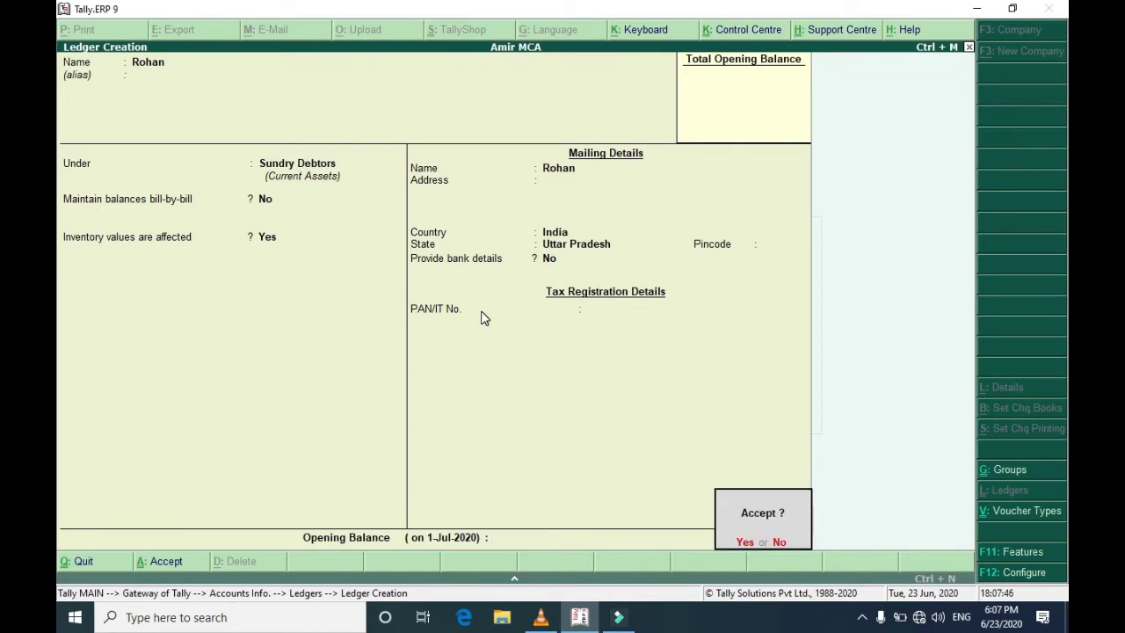
{"action": "key", "text": "Return"}
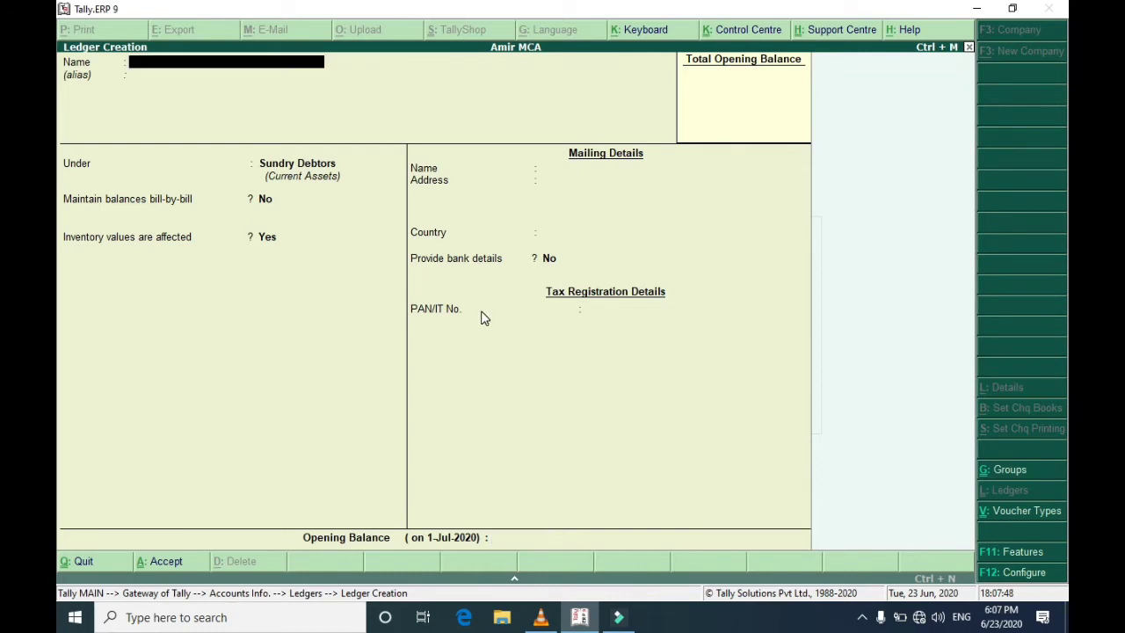
Quit ledger creation back to the Gateway of Tally and review the stock items of the example in VLC media player
{"action": "key", "text": "Escape"}
{"action": "key", "text": "Return"}
{"action": "key", "text": "Escape"}
{"action": "key", "text": "Escape"}
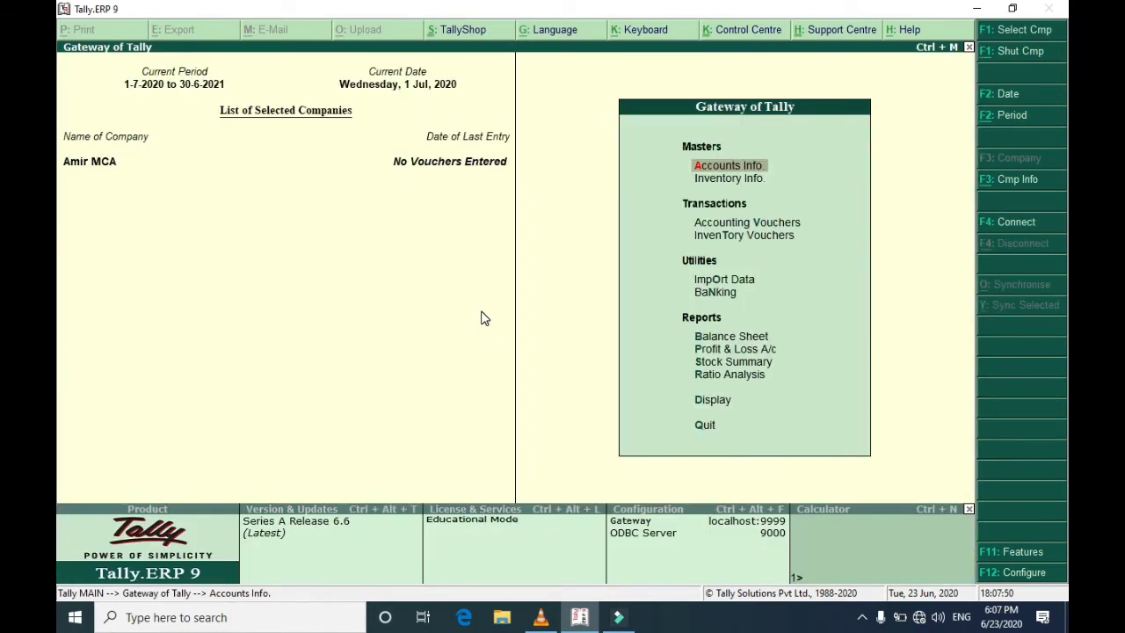
{"action": "left_click", "coordinate": [541, 619]}
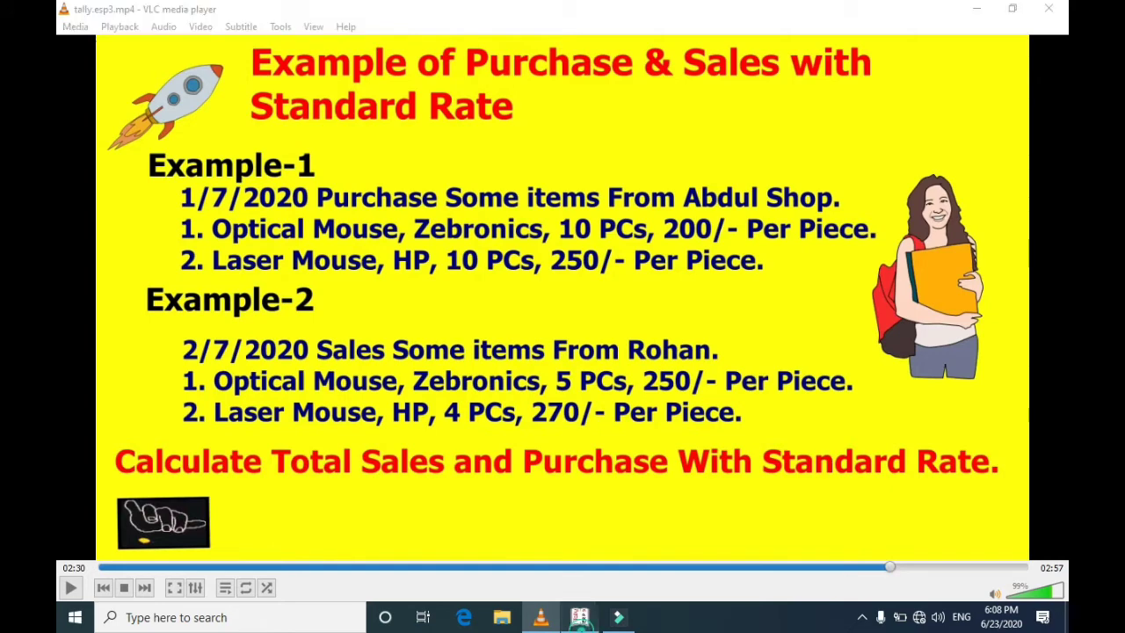
Switch to Tally.ERP 9 and start a new single stock group named Mouse
{"action": "left_click", "coordinate": [579, 616]}
{"action": "key", "text": "Down"}
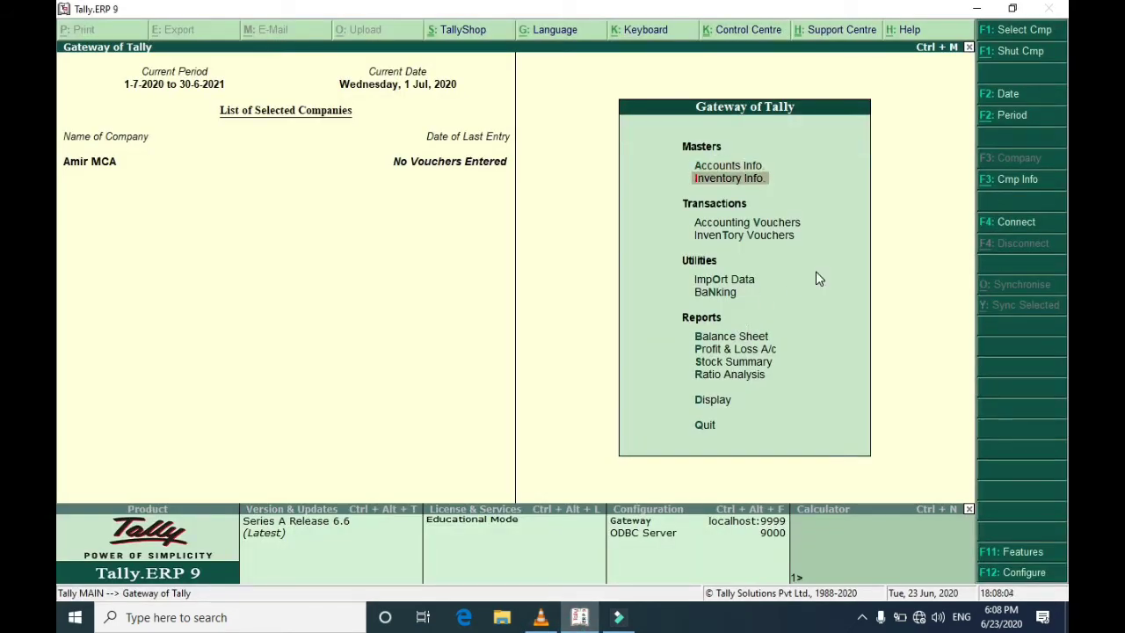
{"action": "key", "text": "Return"}
{"action": "key", "text": "Return"}
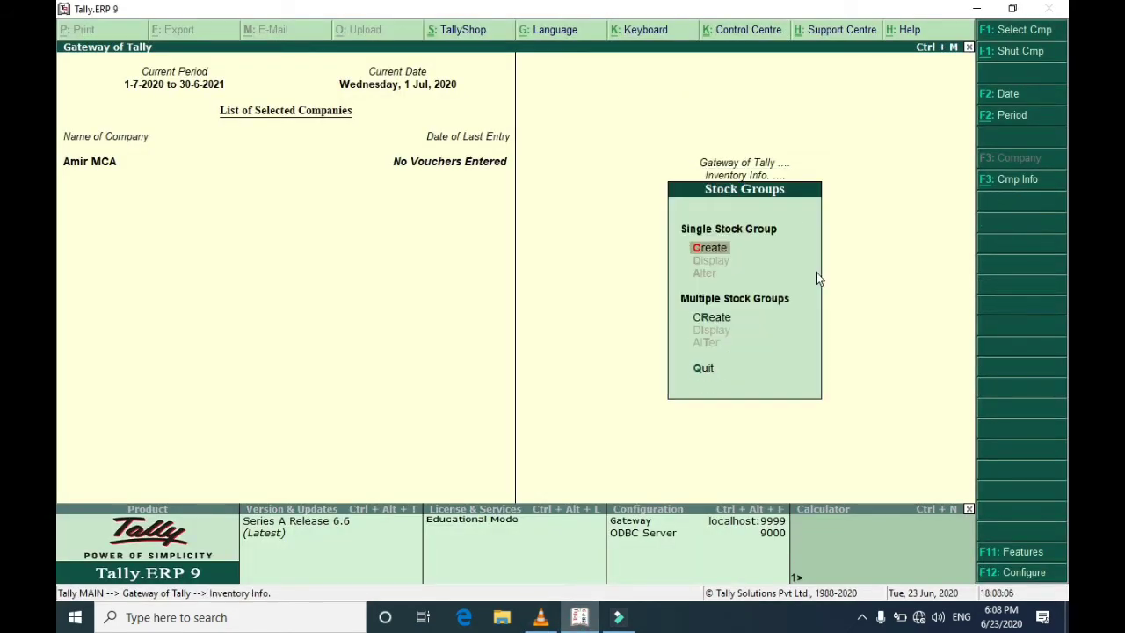
{"action": "key", "text": "Return"}
{"action": "type", "text": "Mouse"}
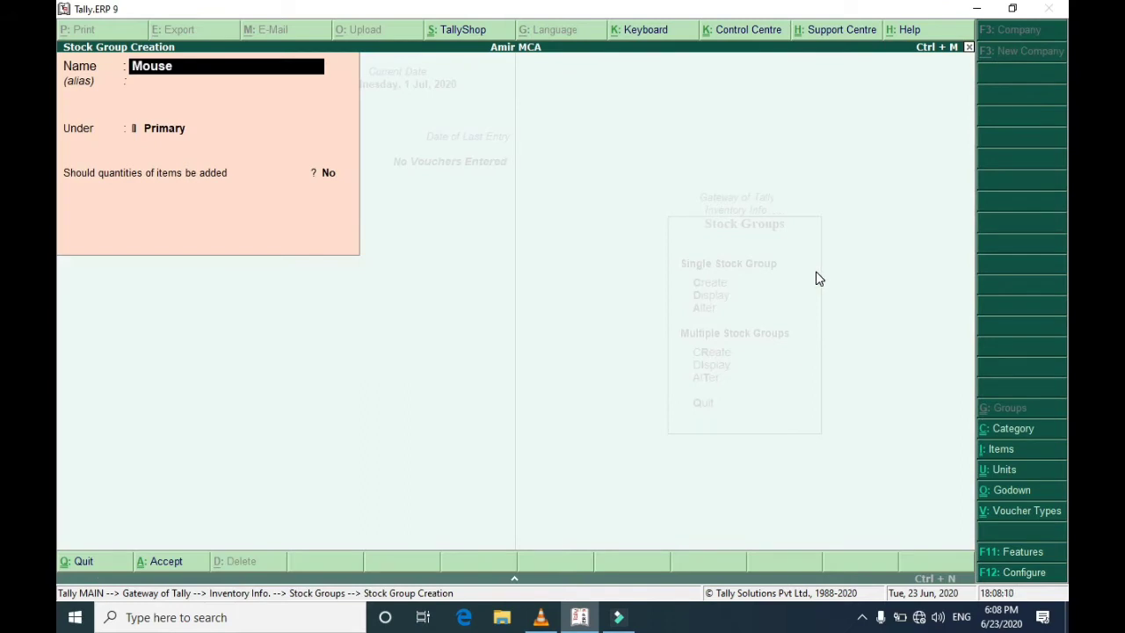
{"action": "key", "text": "Return"}
{"action": "key", "text": "Return"}
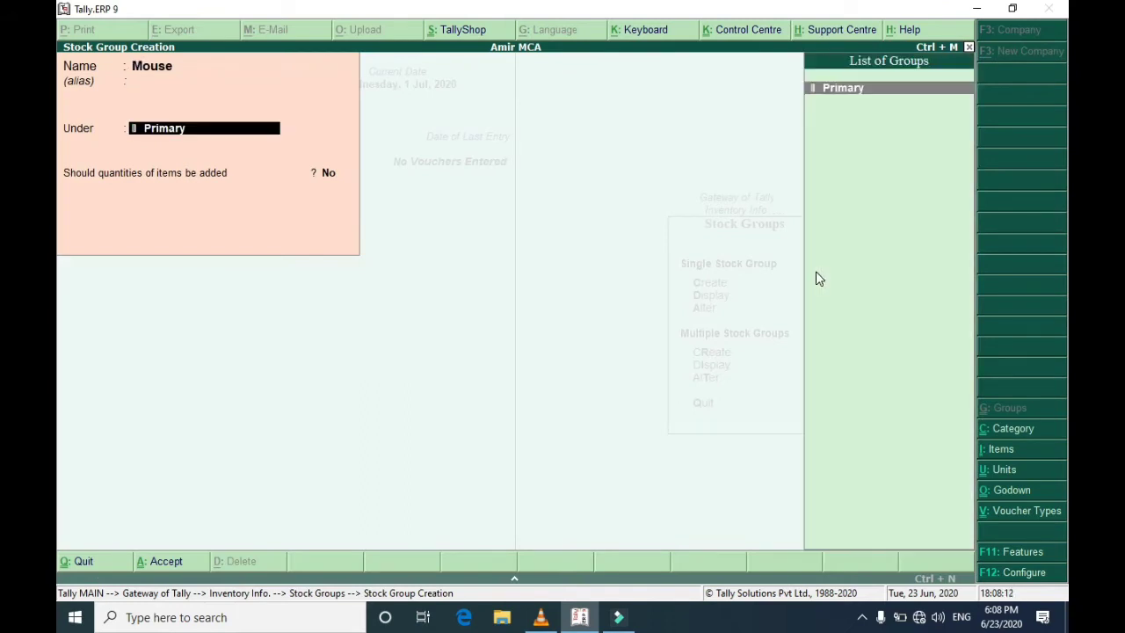
Change the new stock group's name to Optical Mouse, keep it under Primary with quantities of items added at No, and save it
{"action": "key", "text": "BackSpace"}
{"action": "key", "text": "BackSpace"}
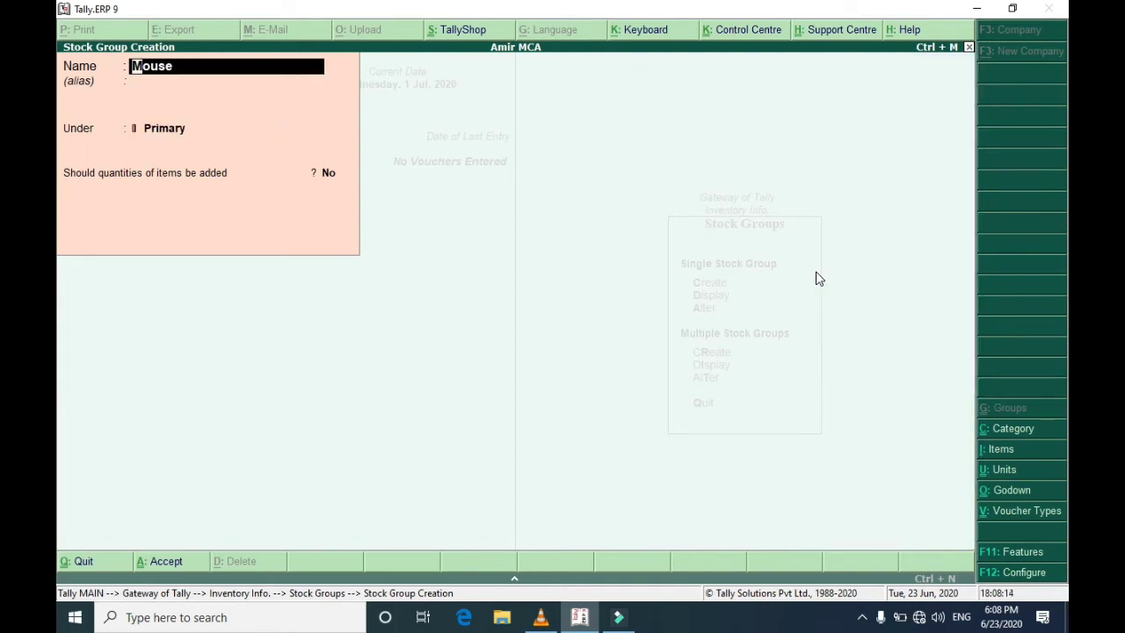
{"action": "type", "text": "Optical Mouse"}
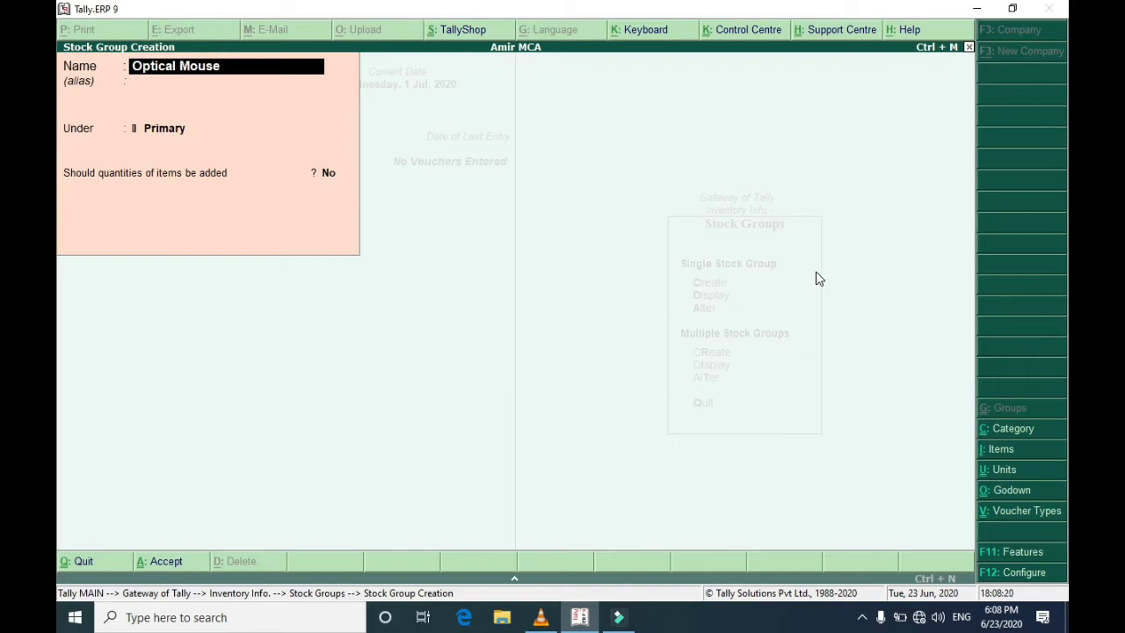
{"action": "key", "text": "Return"}
{"action": "key", "text": "Return"}
{"action": "key", "text": "Return"}
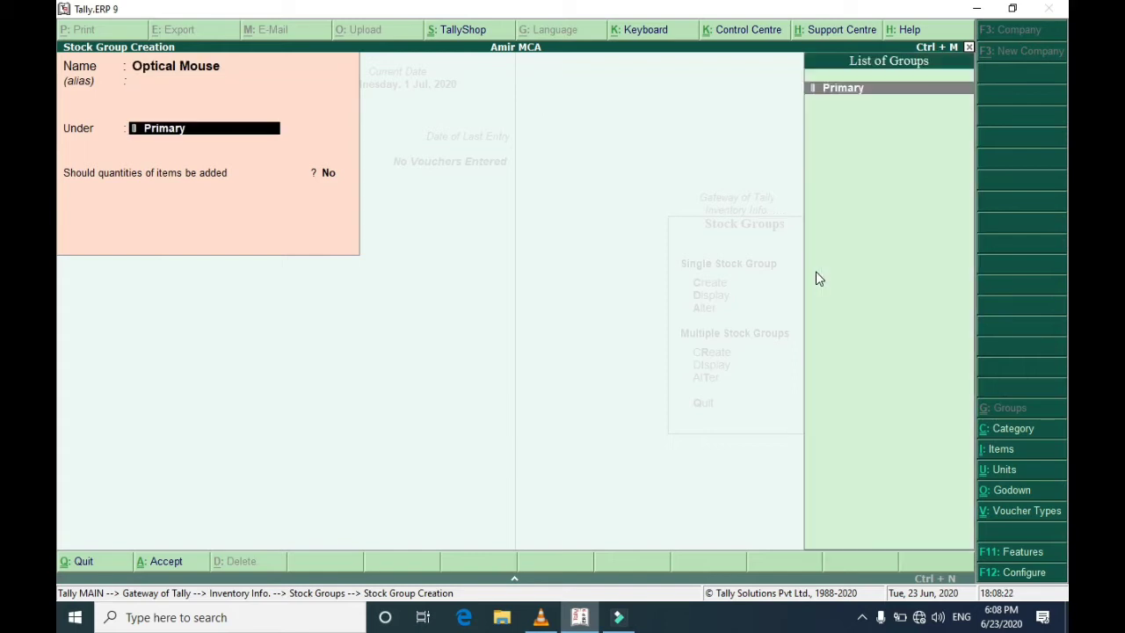
{"action": "key", "text": "Return"}
{"action": "key", "text": "Return"}
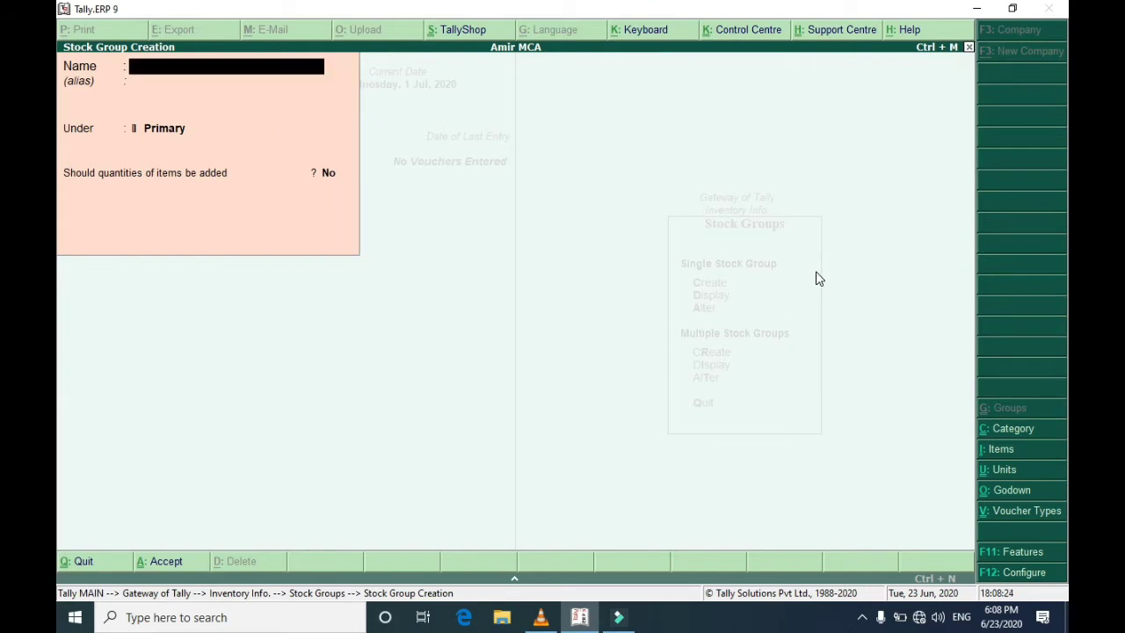
Create a stock group named Laser Mouse under Primary with quantities of items added at No, and quit stock group creation
{"action": "type", "text": "Laser Mouse"}
{"action": "key", "text": "Return"}
{"action": "key", "text": "Return"}
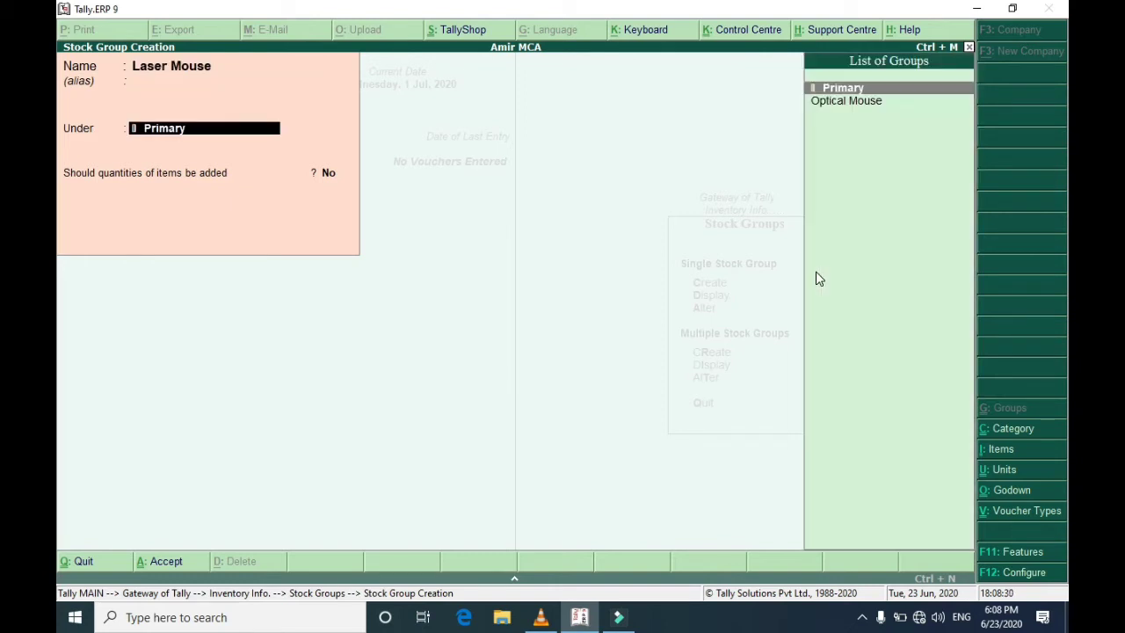
{"action": "key", "text": "Return"}
{"action": "key", "text": "Return"}
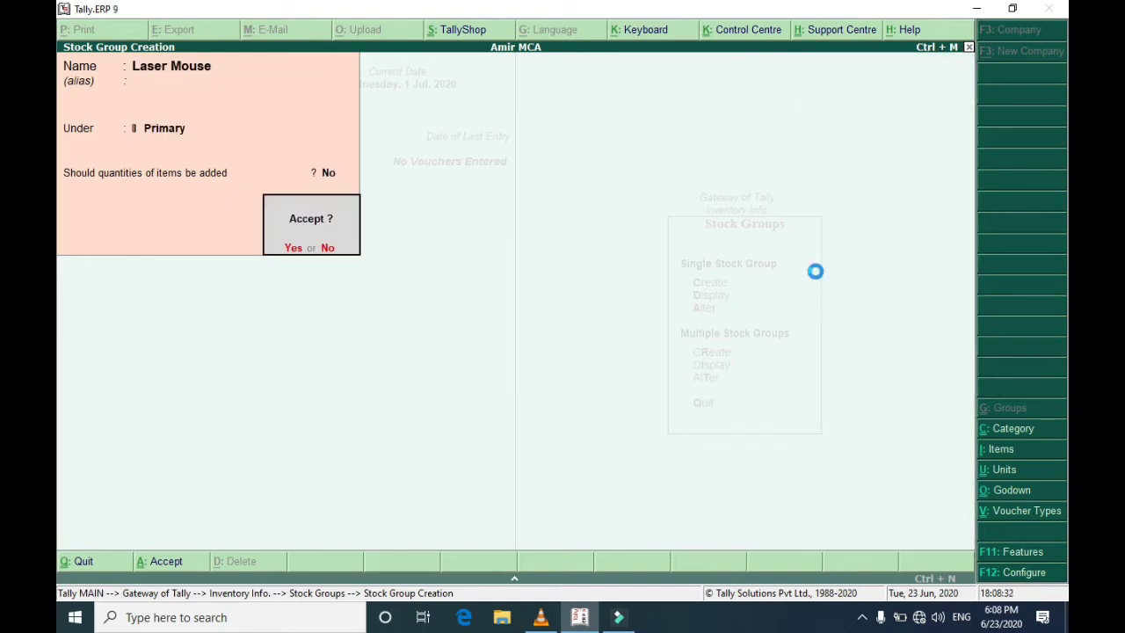
{"action": "key", "text": "Return"}
{"action": "key", "text": "Escape"}
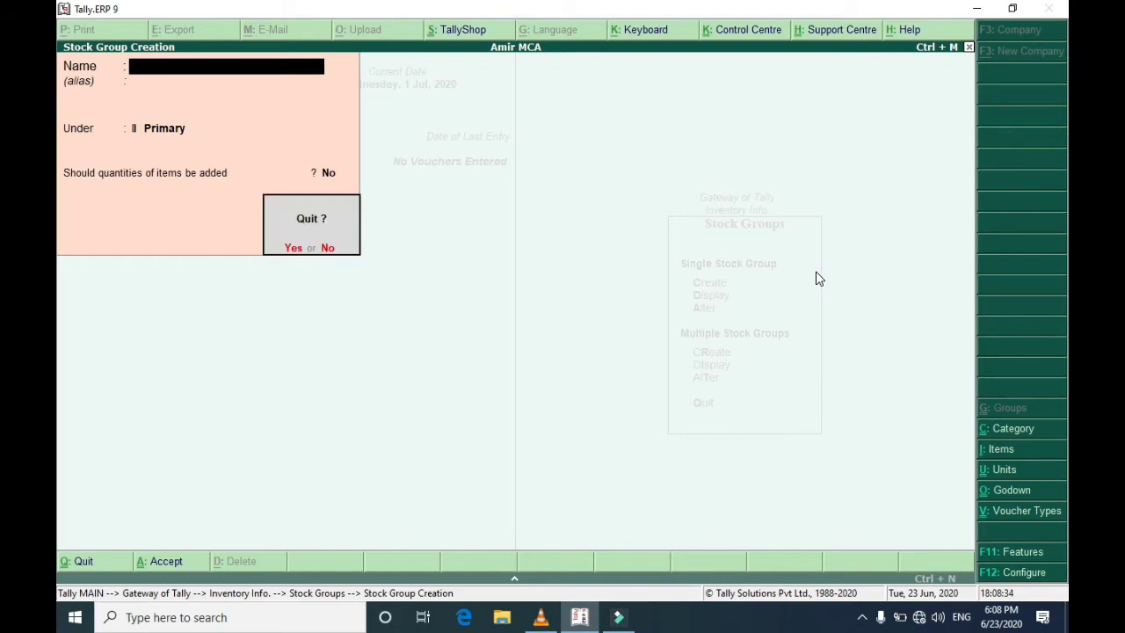
{"action": "key", "text": "Return"}
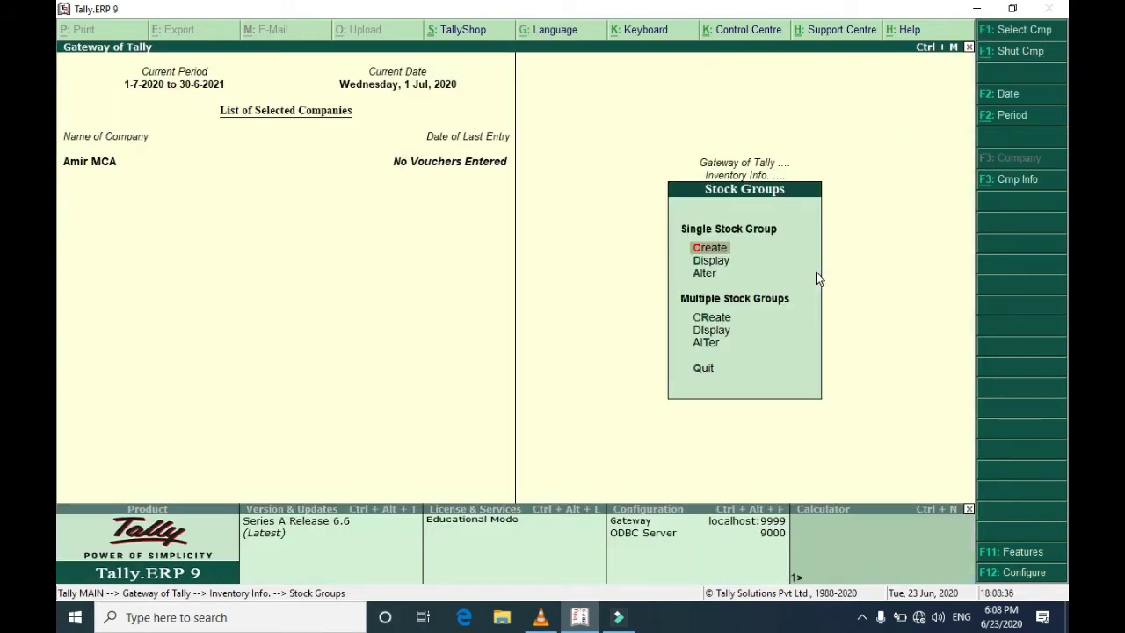
Check the list of stock groups available for alteration and return to Inventory Info
{"action": "key", "text": "Down"}
{"action": "key", "text": "Down"}
{"action": "key", "text": "Up"}
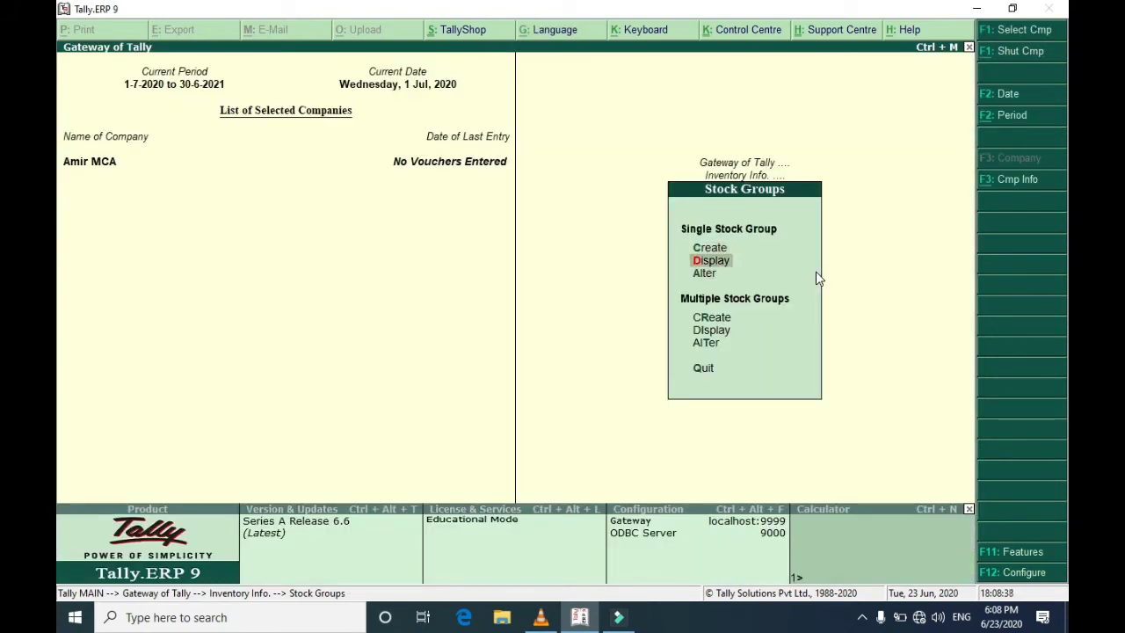
{"action": "key", "text": "Down"}
{"action": "key", "text": "Return"}
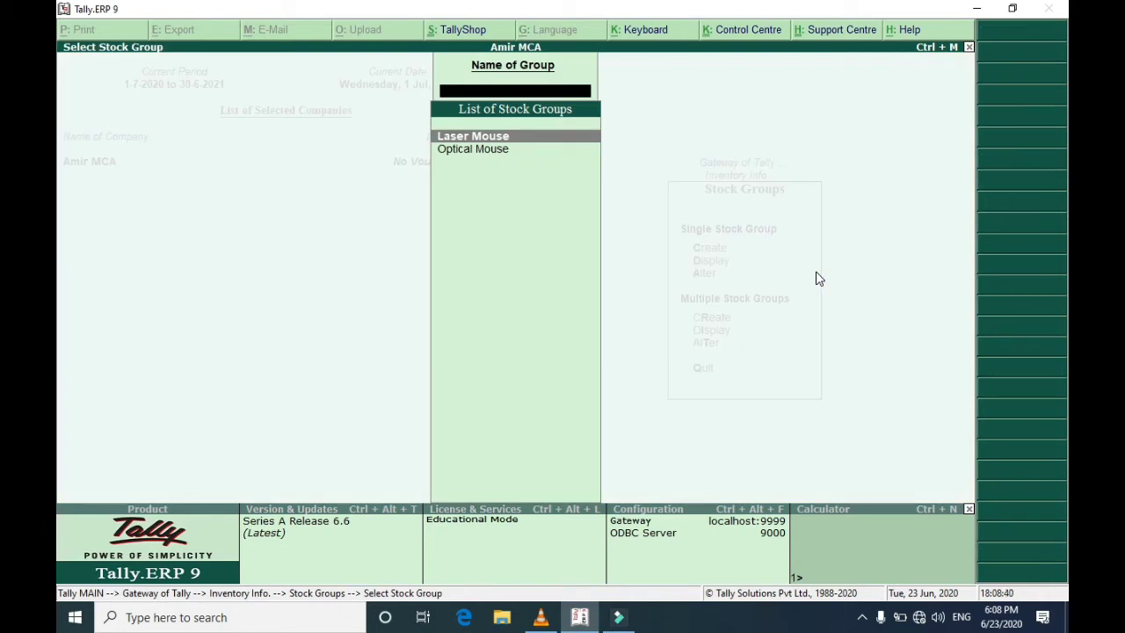
{"action": "key", "text": "Escape"}
{"action": "key", "text": "Escape"}
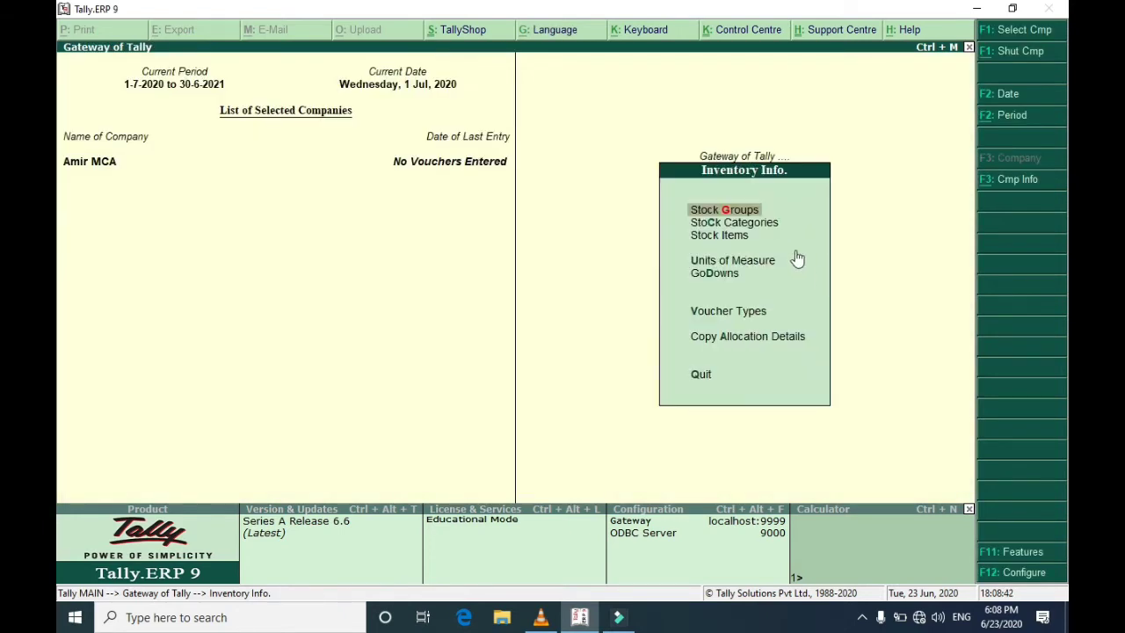
Check the item brands in the VLC media player example, return to Tally.ERP 9, and create the stock category Zebronics under Primary
{"action": "left_click", "coordinate": [540, 617]}
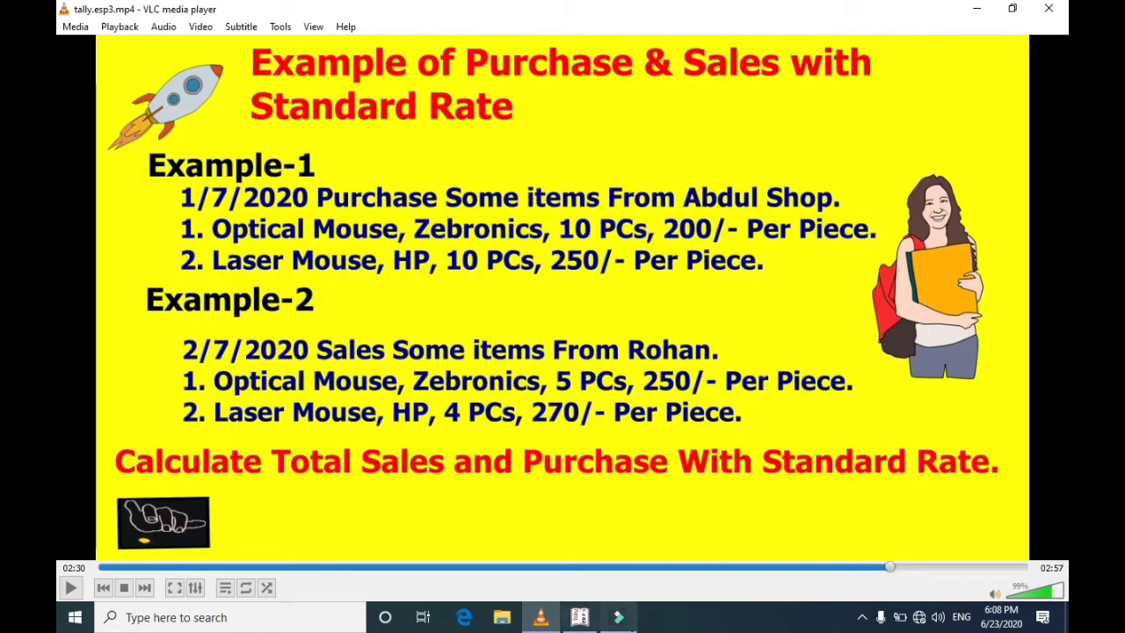
{"action": "left_click", "coordinate": [579, 617]}
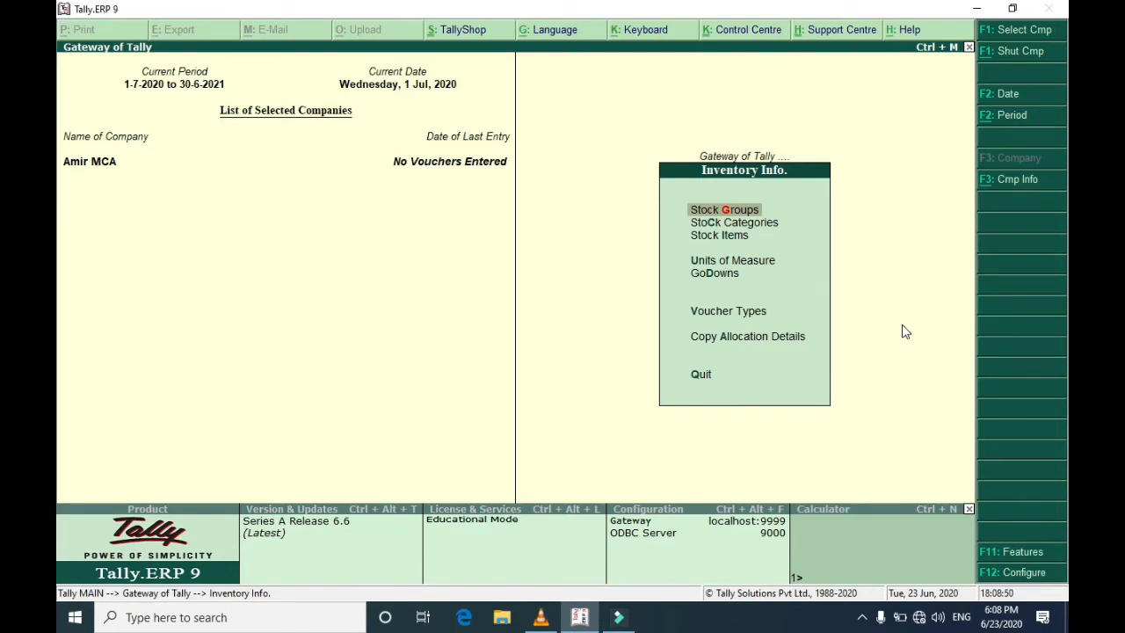
{"action": "key", "text": "Down"}
{"action": "key", "text": "Return"}
{"action": "key", "text": "Return"}
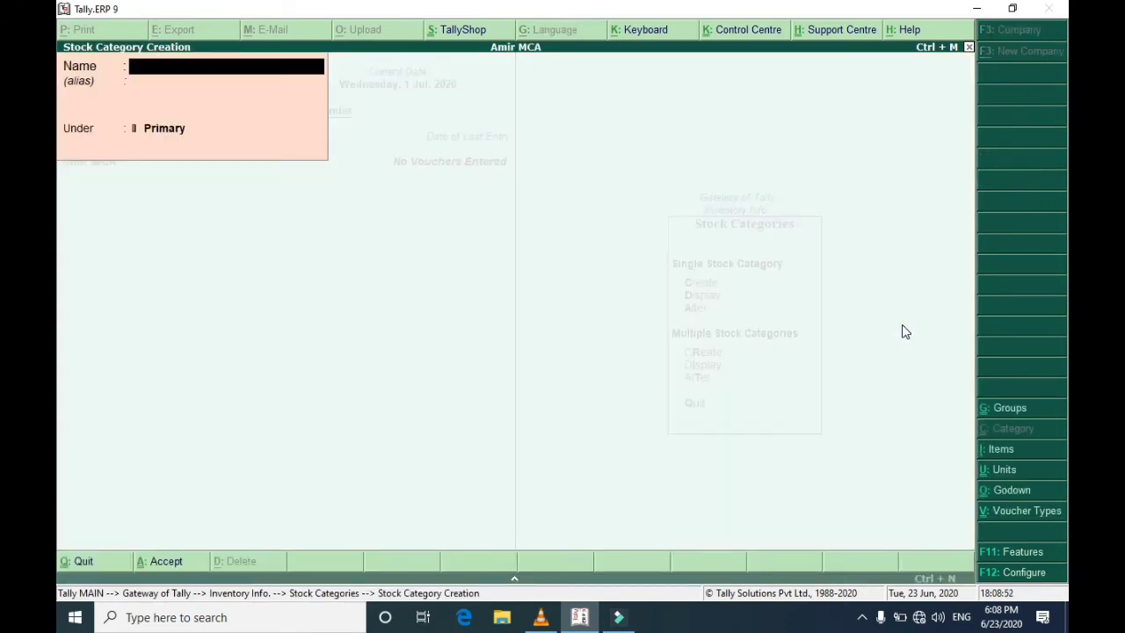
{"action": "type", "text": "Zebronics"}
{"action": "key", "text": "Return"}
{"action": "key", "text": "Return"}
{"action": "key", "text": "Return"}
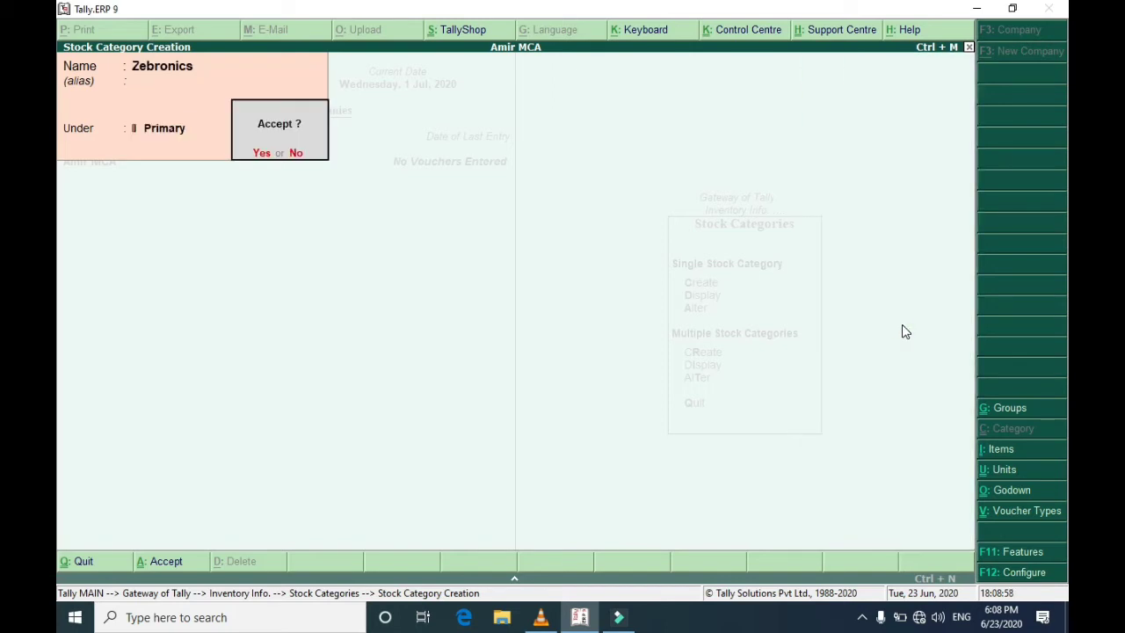
{"action": "key", "text": "Return"}
Create a stock category named HP under Primary and return to Inventory Info
{"action": "type", "text": "HP"}
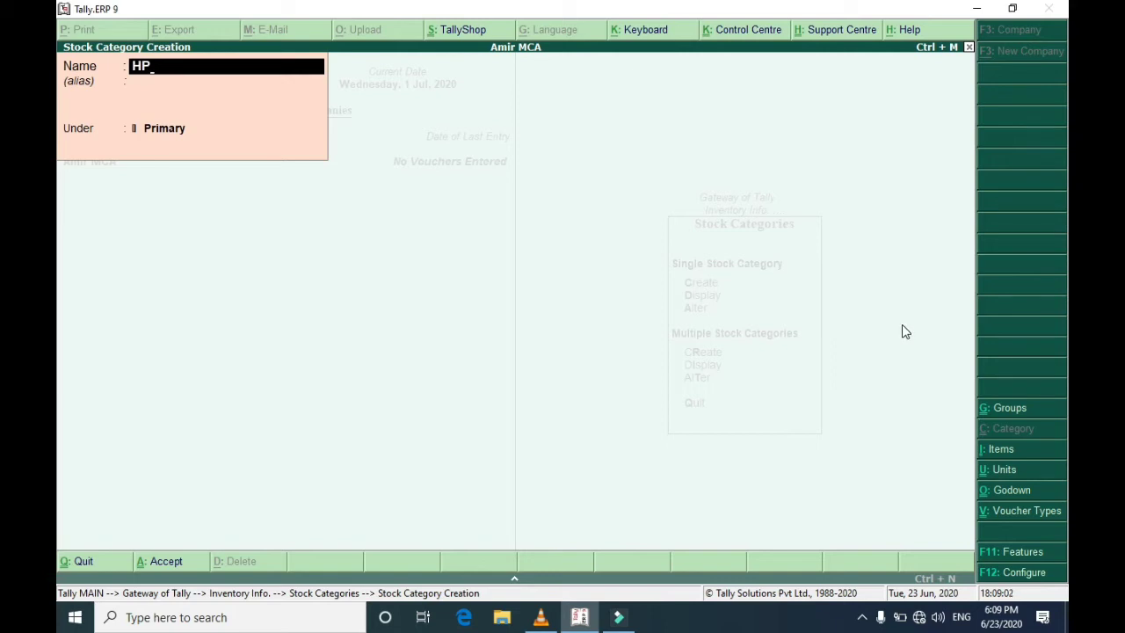
{"action": "key", "text": "Return"}
{"action": "key", "text": "Return"}
{"action": "key", "text": "Return"}
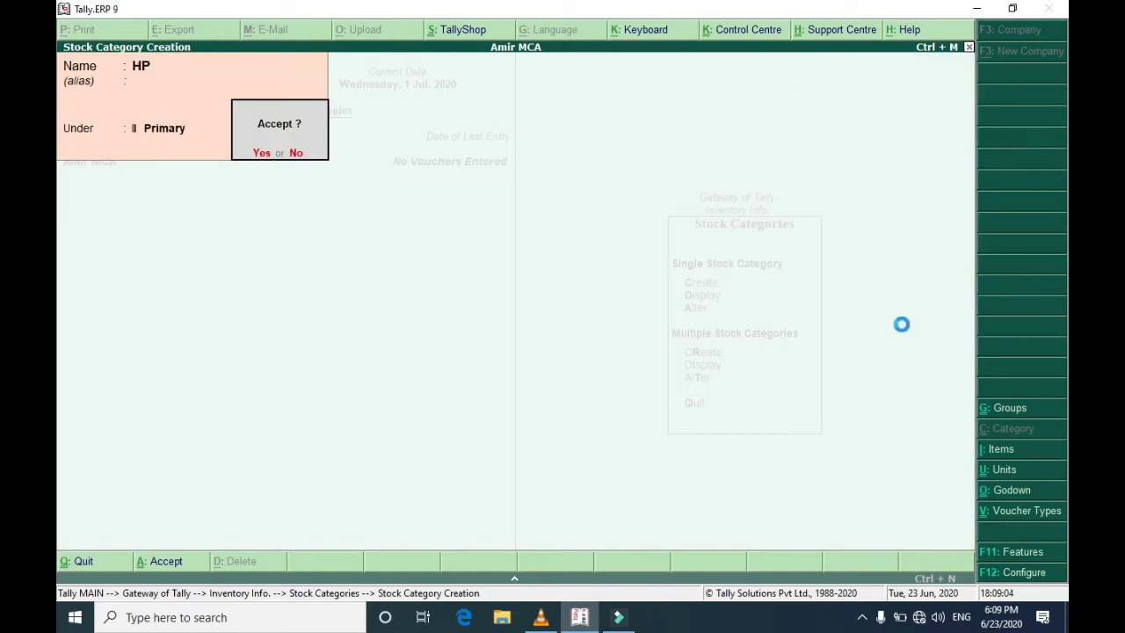
{"action": "key", "text": "Return"}
{"action": "key", "text": "Escape"}
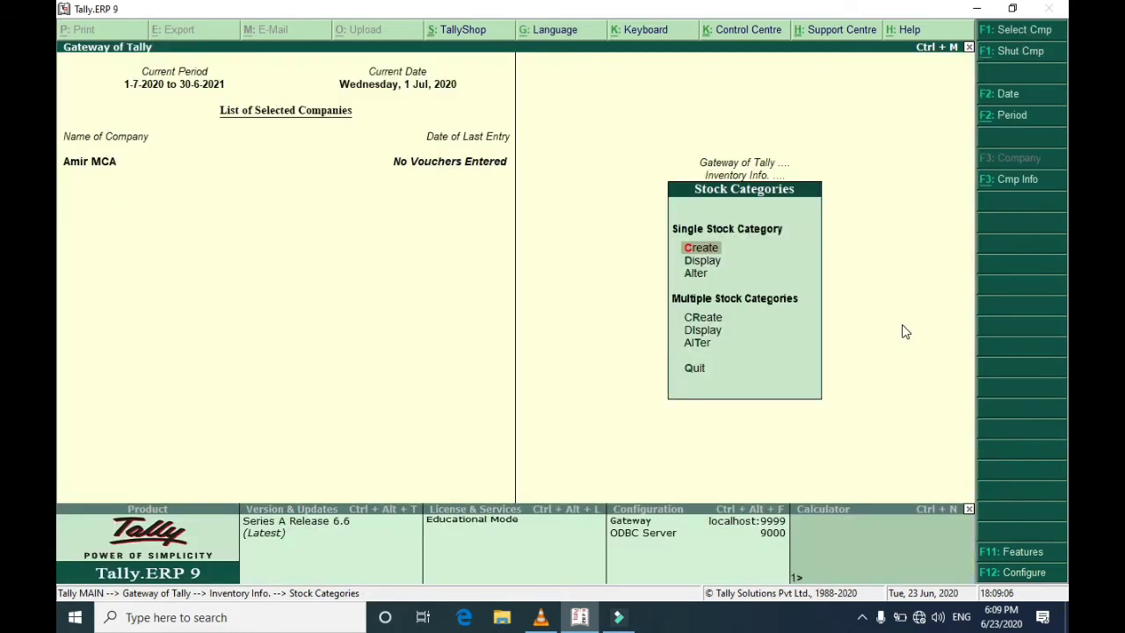
{"action": "key", "text": "Escape"}
Create a simple unit of measure with symbol PCs, formal name Pieces and 0 decimal places, and return to Inventory Info
{"action": "key", "text": "Down"}
{"action": "key", "text": "Down"}
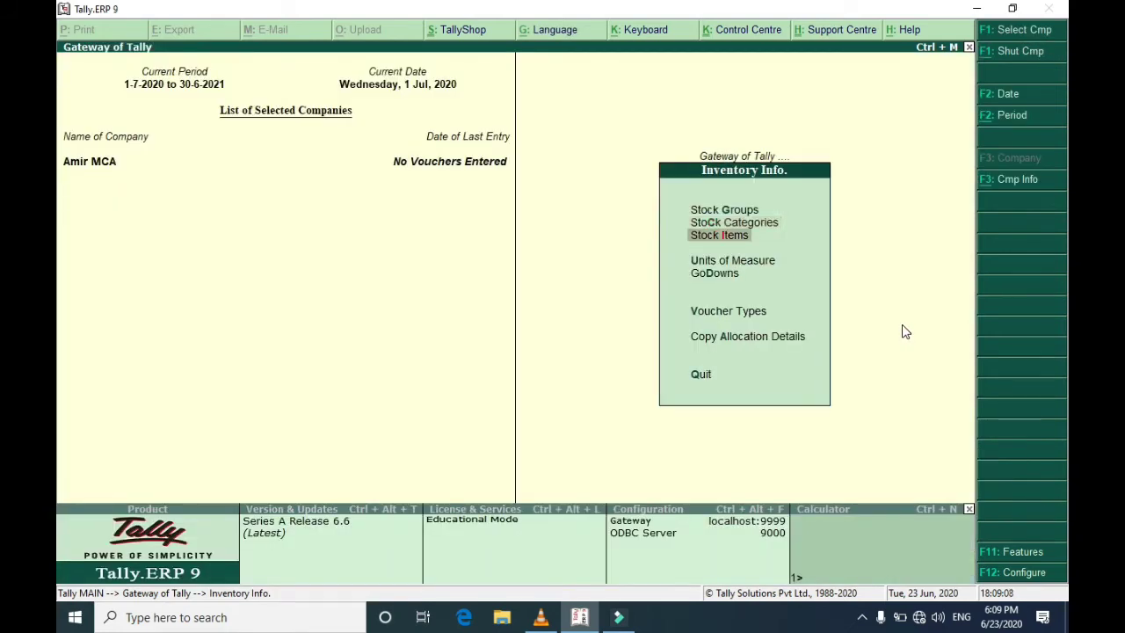
{"action": "key", "text": "Return"}
{"action": "key", "text": "Return"}
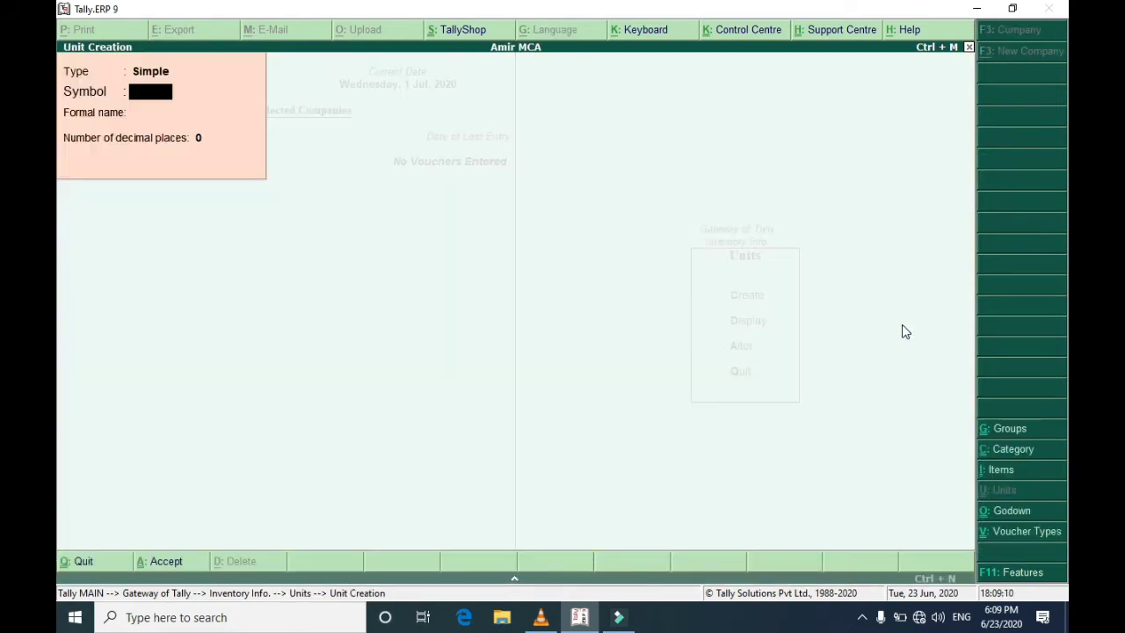
{"action": "type", "text": "PCs"}
{"action": "key", "text": "Return"}
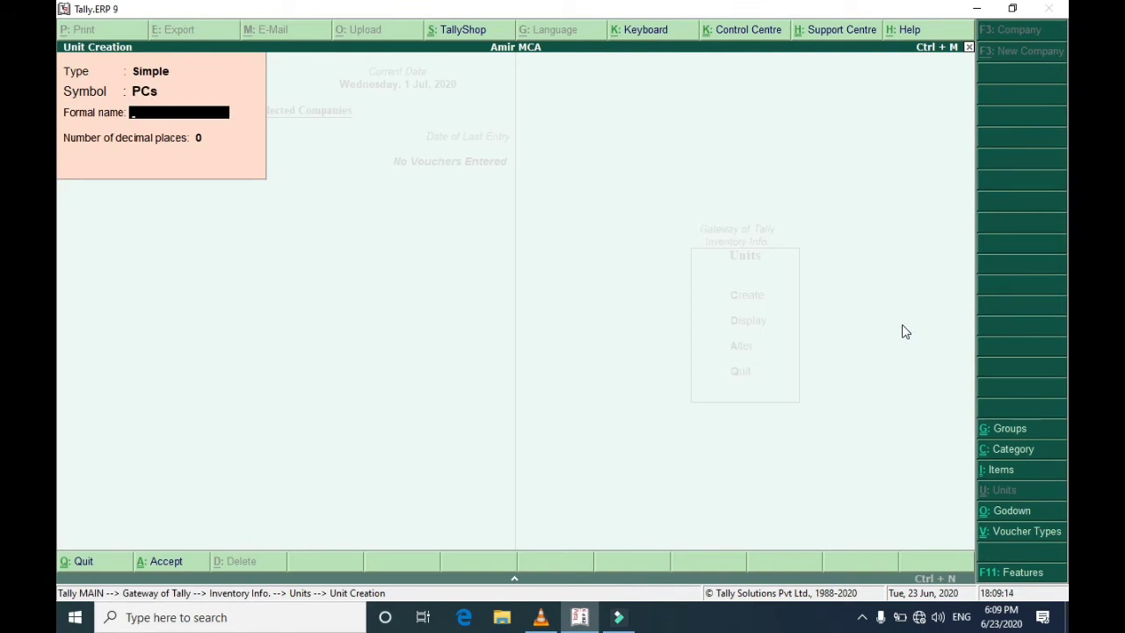
{"action": "type", "text": "Pieces"}
{"action": "key", "text": "Return"}
{"action": "key", "text": "Return"}
{"action": "key", "text": "Return"}
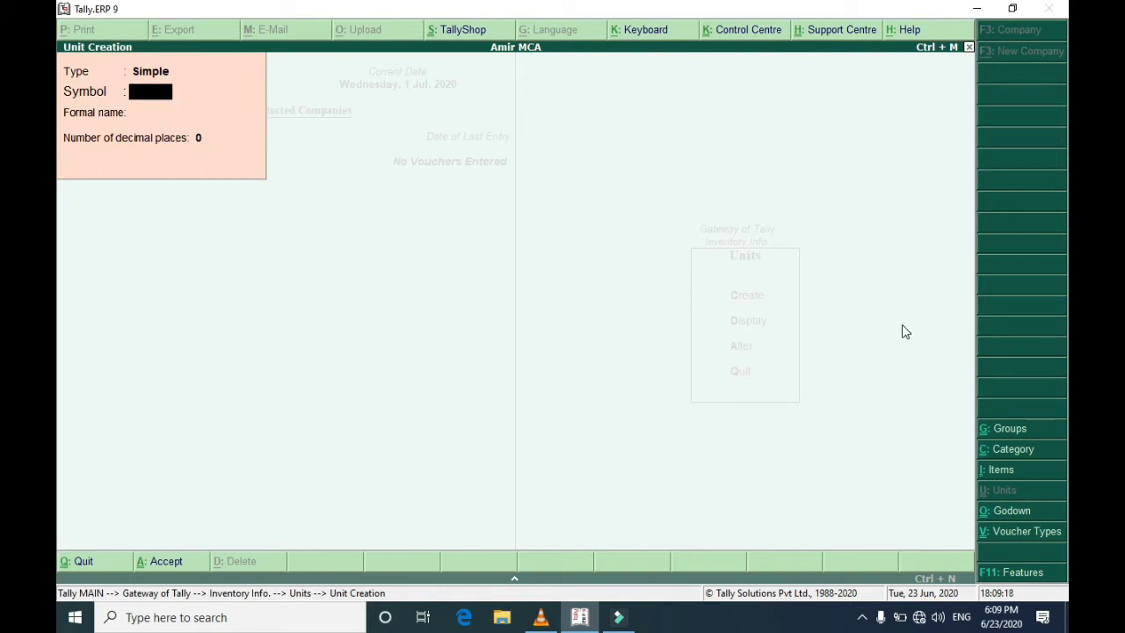
{"action": "key", "text": "Escape"}
{"action": "key", "text": "Escape"}
Create a godown named Main Store under Primary, keep both third-party stock options at No, and return to Inventory Info
{"action": "key", "text": "Down"}
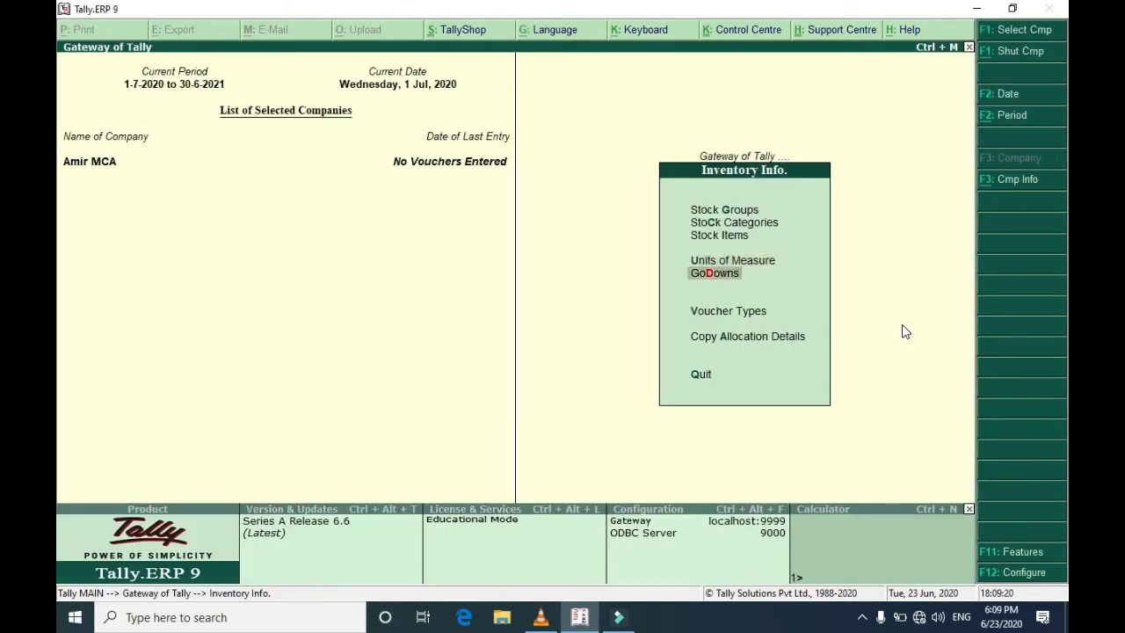
{"action": "key", "text": "Return"}
{"action": "key", "text": "Return"}
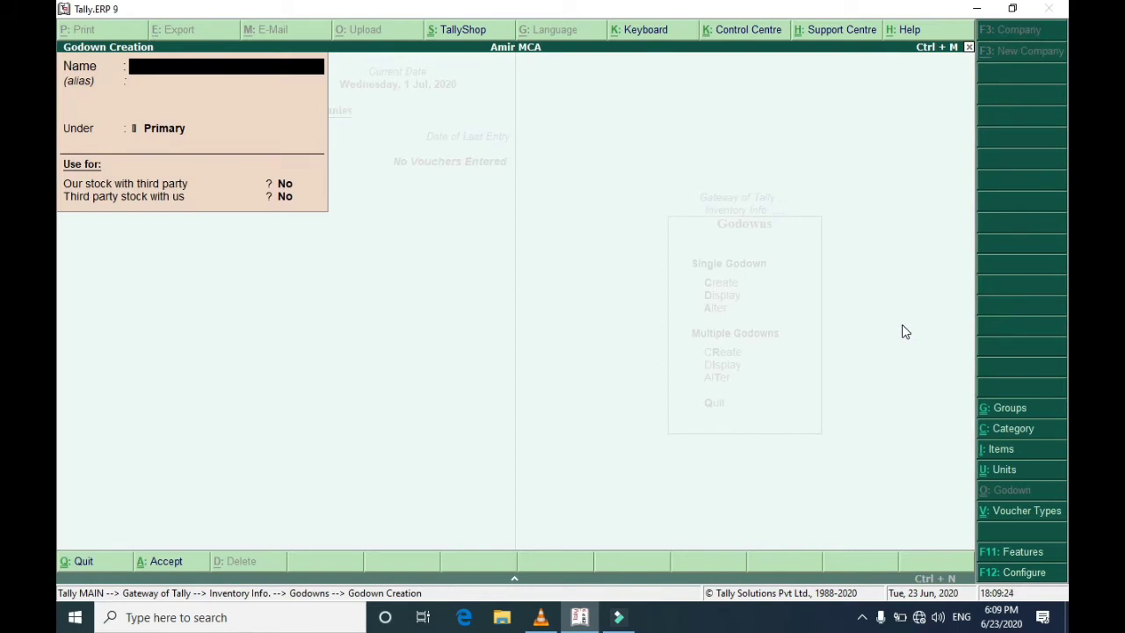
{"action": "type", "text": "Main Store"}
{"action": "key", "text": "Return"}
{"action": "key", "text": "Return"}
{"action": "key", "text": "Return"}
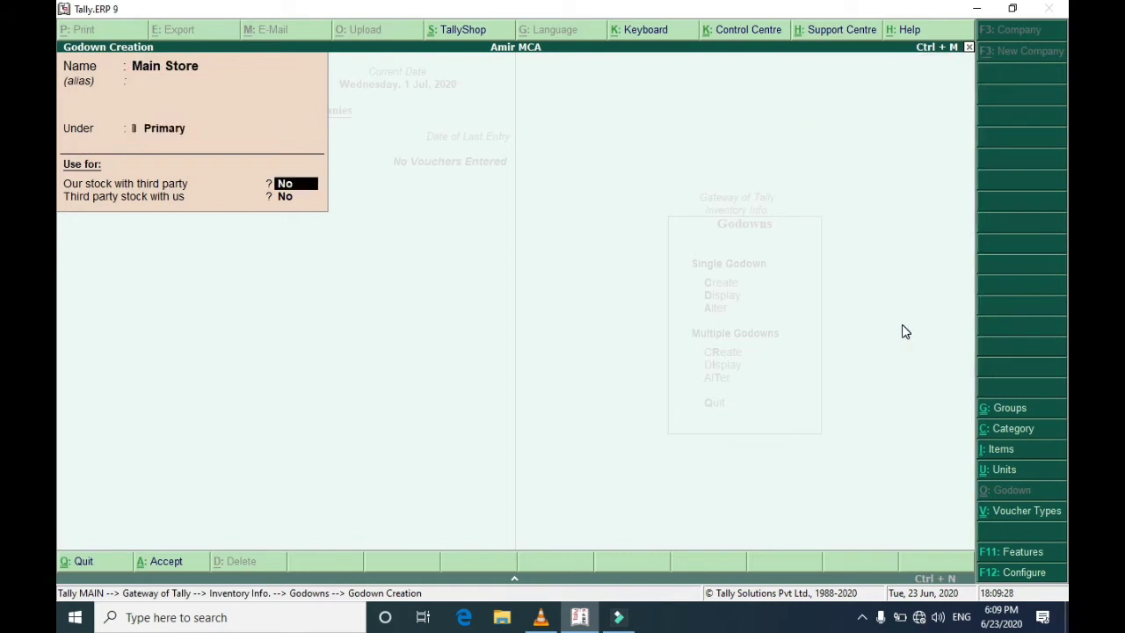
{"action": "key", "text": "Return"}
{"action": "key", "text": "Return"}
{"action": "key", "text": "Return"}
{"action": "key", "text": "Escape"}
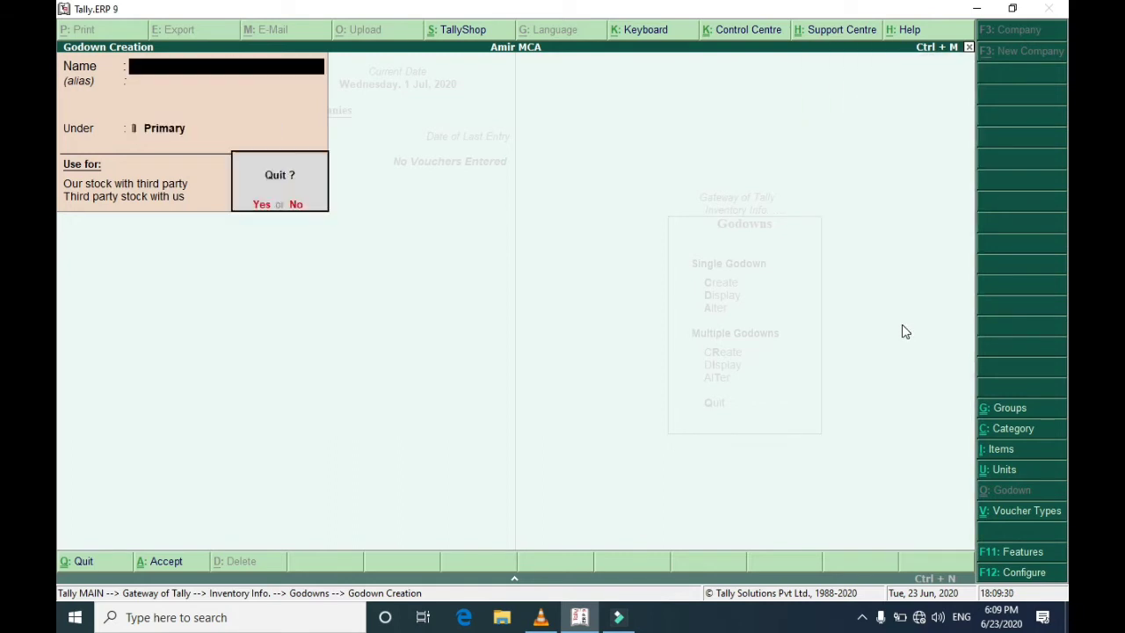
{"action": "key", "text": "Return"}
{"action": "key", "text": "Escape"}
Start a new single stock item named Zebronics Optical Mouse with no alias
{"action": "key", "text": "Up"}
{"action": "key", "text": "Up"}
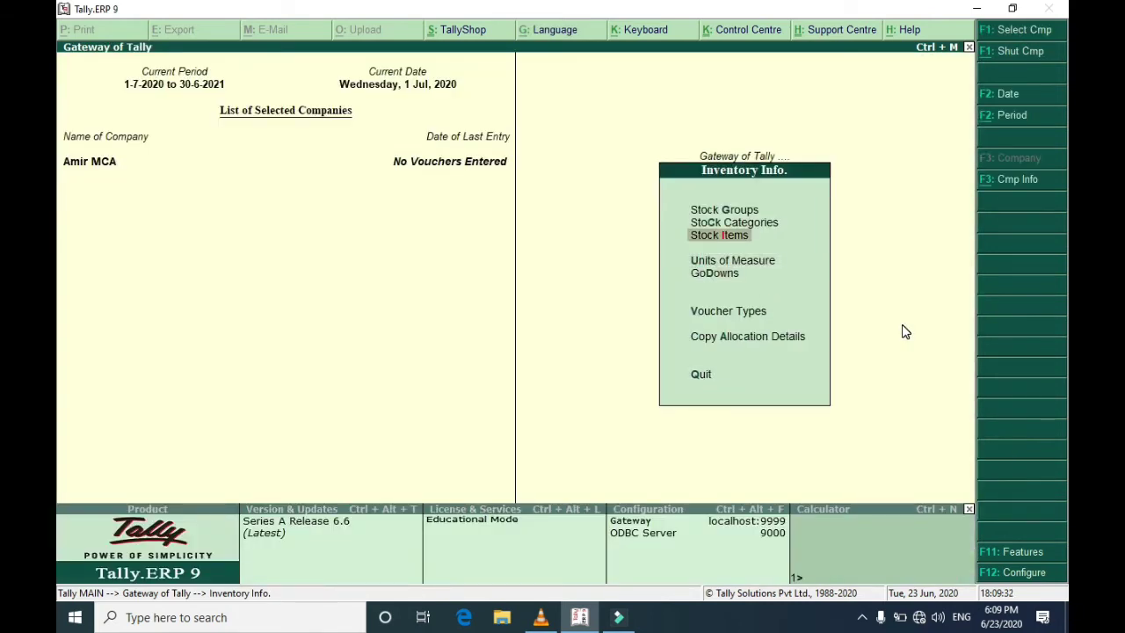
{"action": "key", "text": "Return"}
{"action": "key", "text": "Return"}
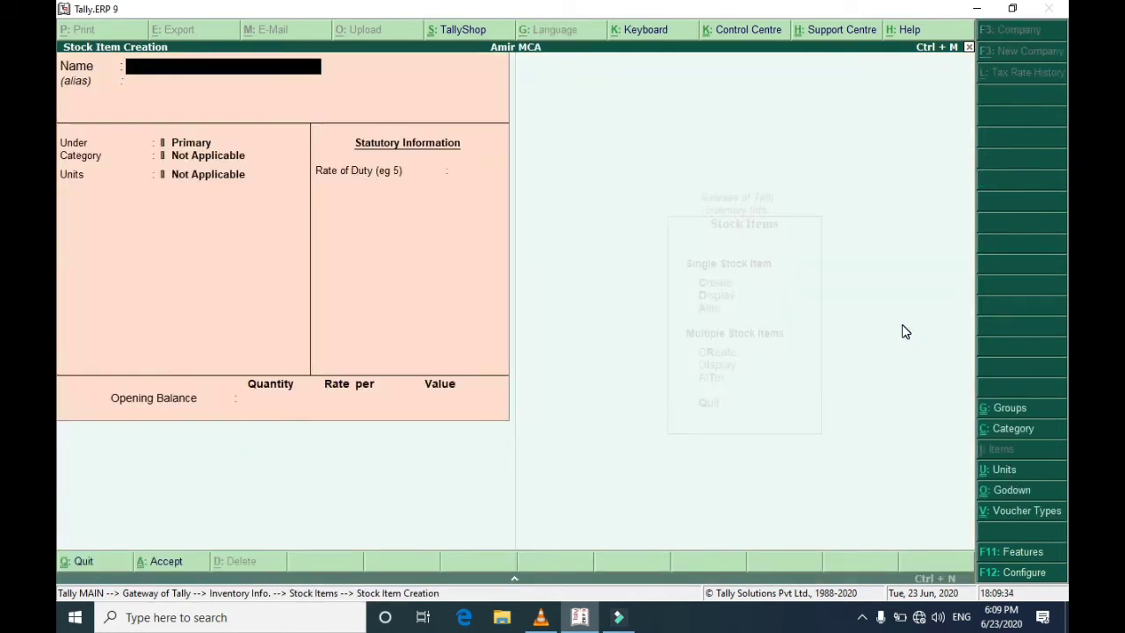
{"action": "type", "text": "Zebron"}
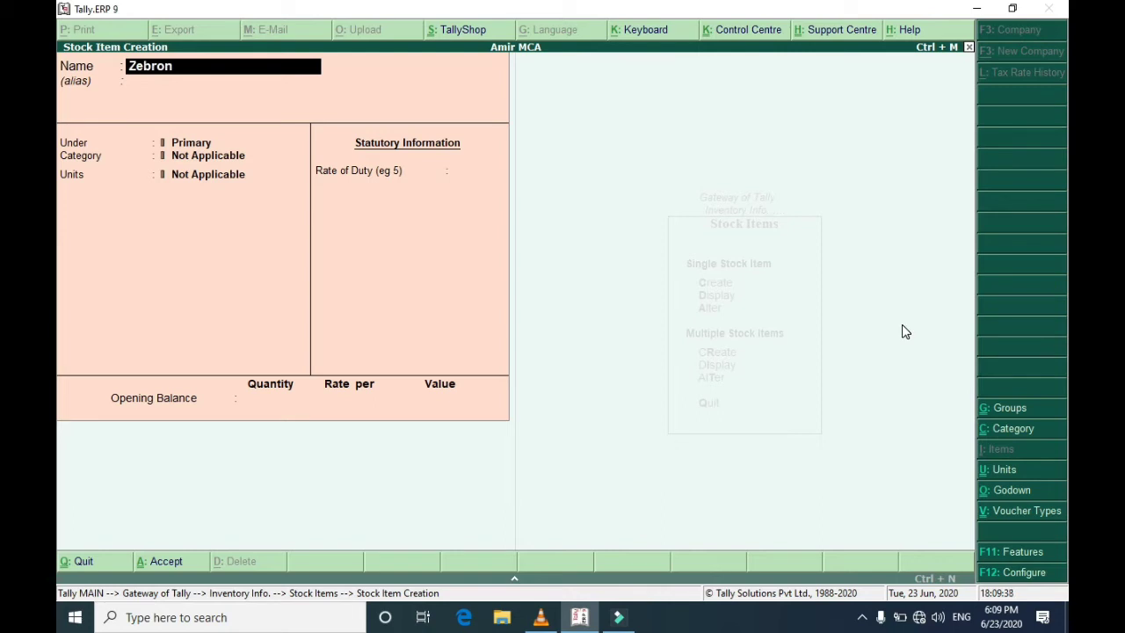
{"action": "type", "text": "ics Optical Mouse"}
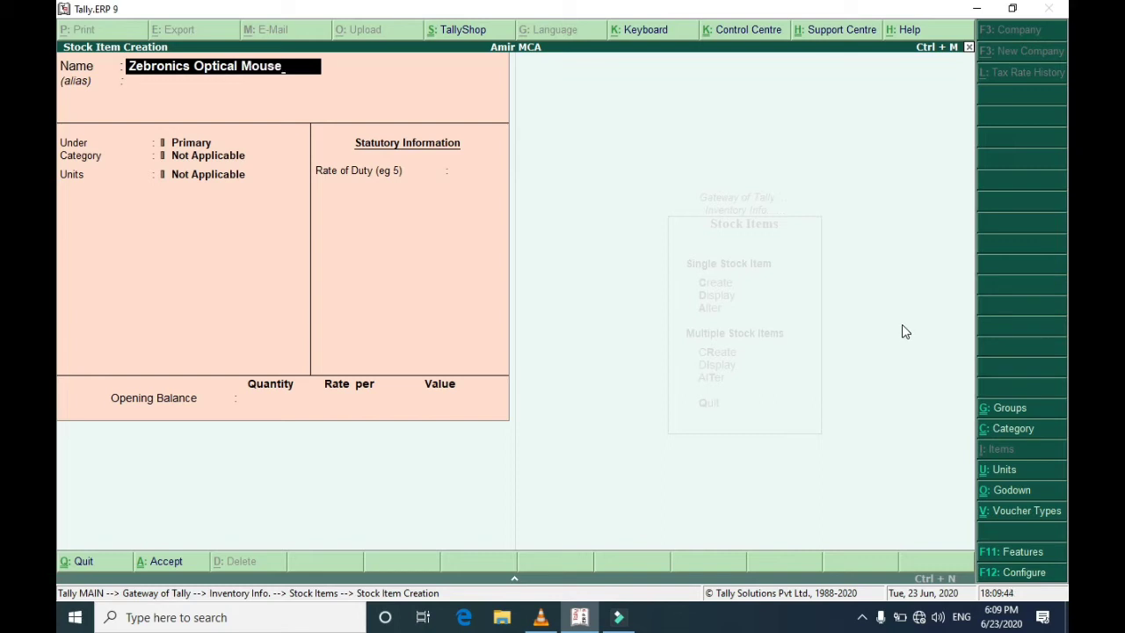
{"action": "key", "text": "Return"}
{"action": "key", "text": "Return"}
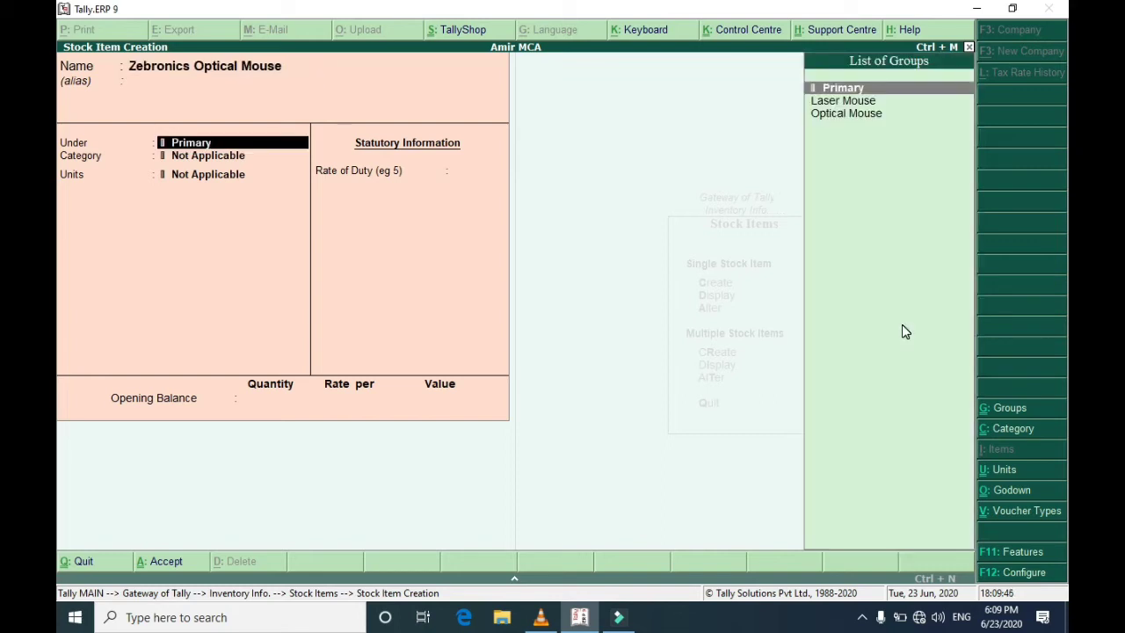
Place the Zebronics Optical Mouse item under the Optical Mouse group with category Zebronics and unit PCs
{"action": "key", "text": "Down"}
{"action": "key", "text": "Down"}
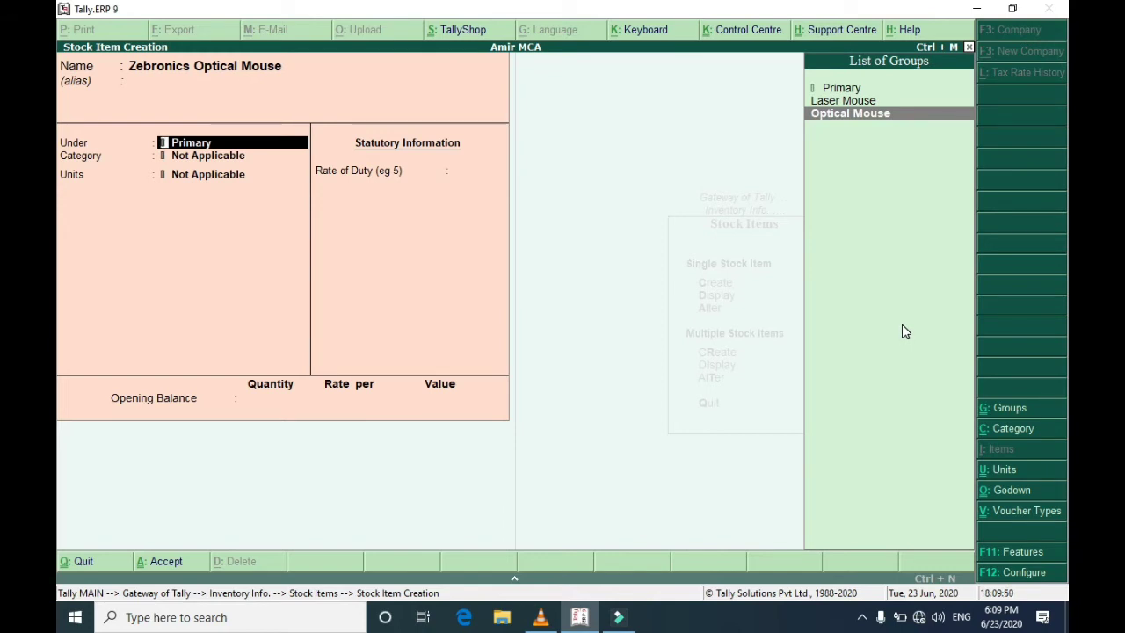
{"action": "key", "text": "Return"}
{"action": "key", "text": "Down"}
{"action": "key", "text": "Down"}
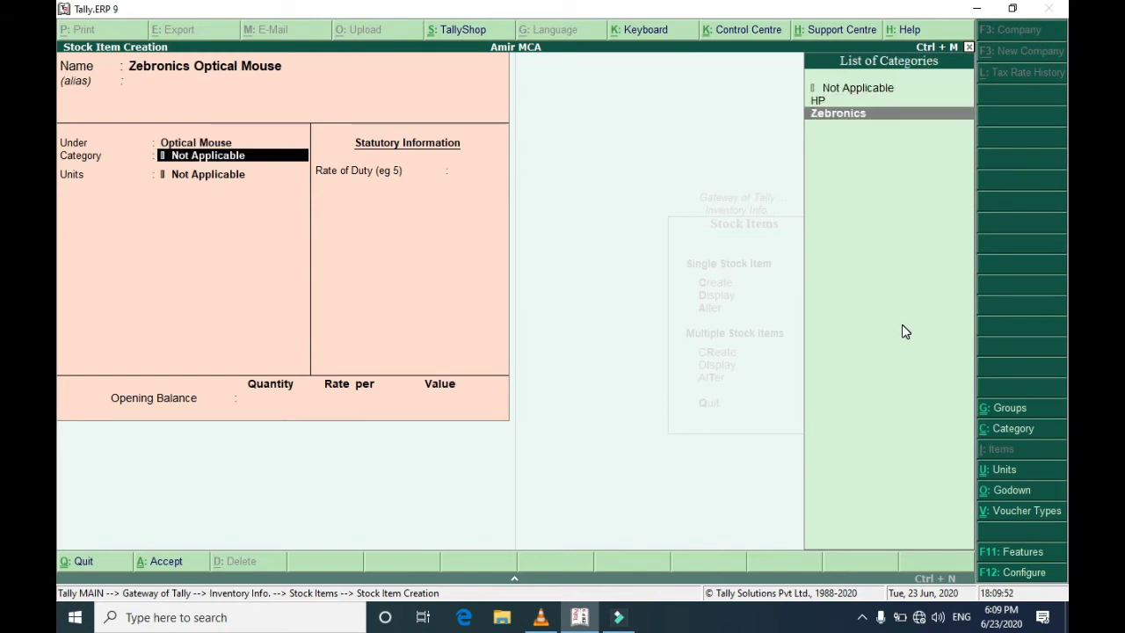
{"action": "key", "text": "Return"}
{"action": "key", "text": "Down"}
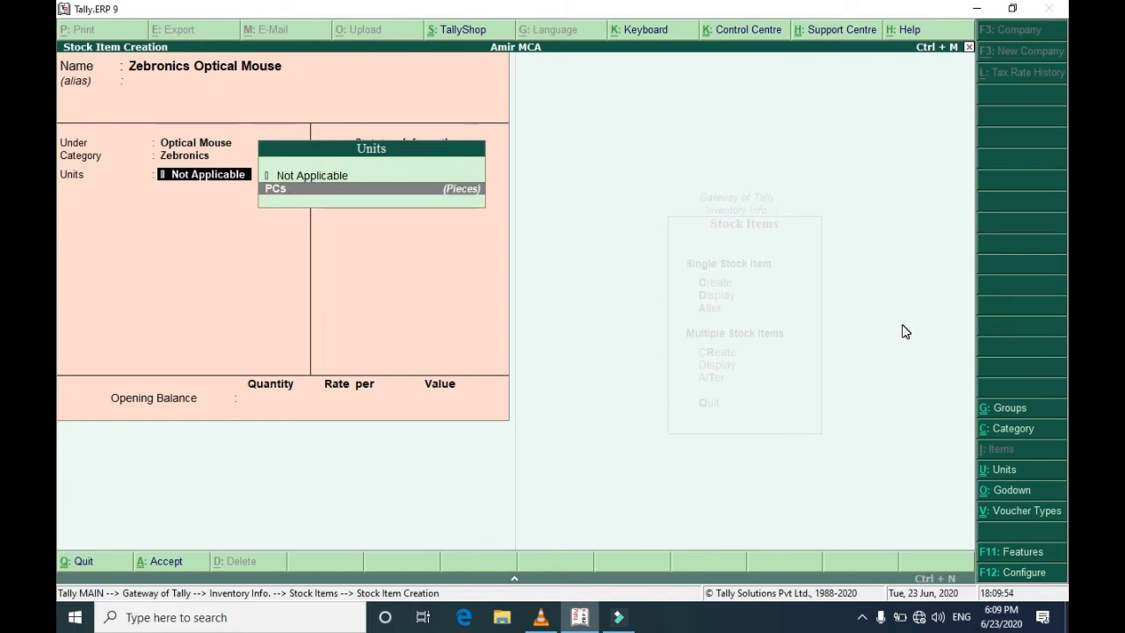
{"action": "key", "text": "Return"}
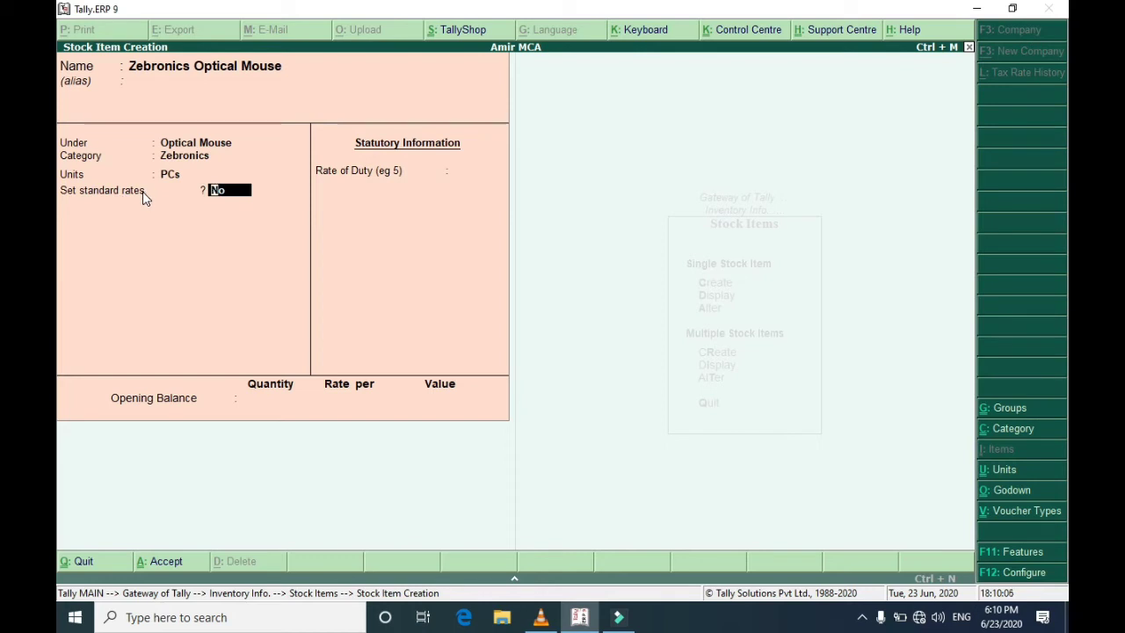
Enable standard rates for the item, check the purchase example in VLC, and set the standard cost to 200 per PCs from 1-Jul-2020
{"action": "type", "text": "yes"}
{"action": "key", "text": "Return"}
{"action": "key", "text": "Return"}
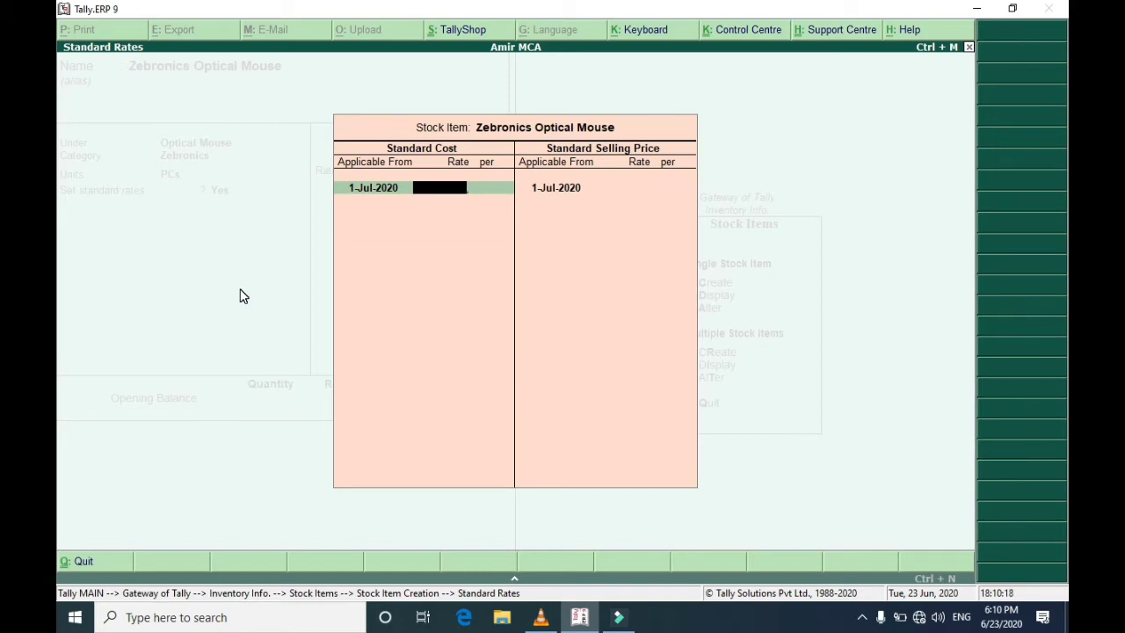
{"action": "left_click", "coordinate": [540, 618]}
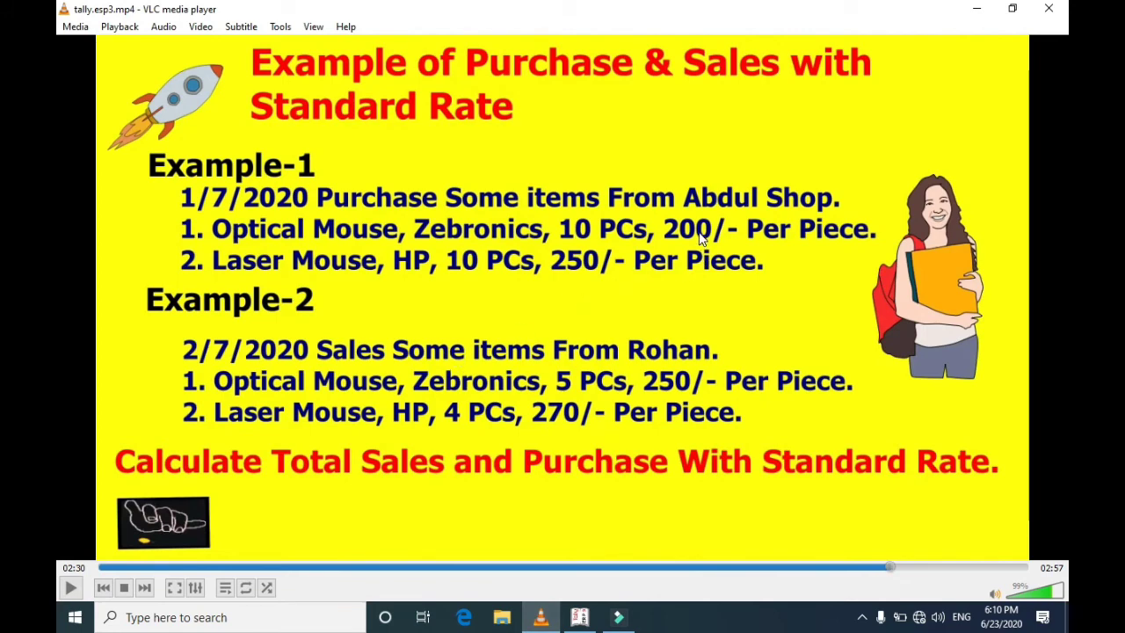
{"action": "left_click", "coordinate": [579, 626]}
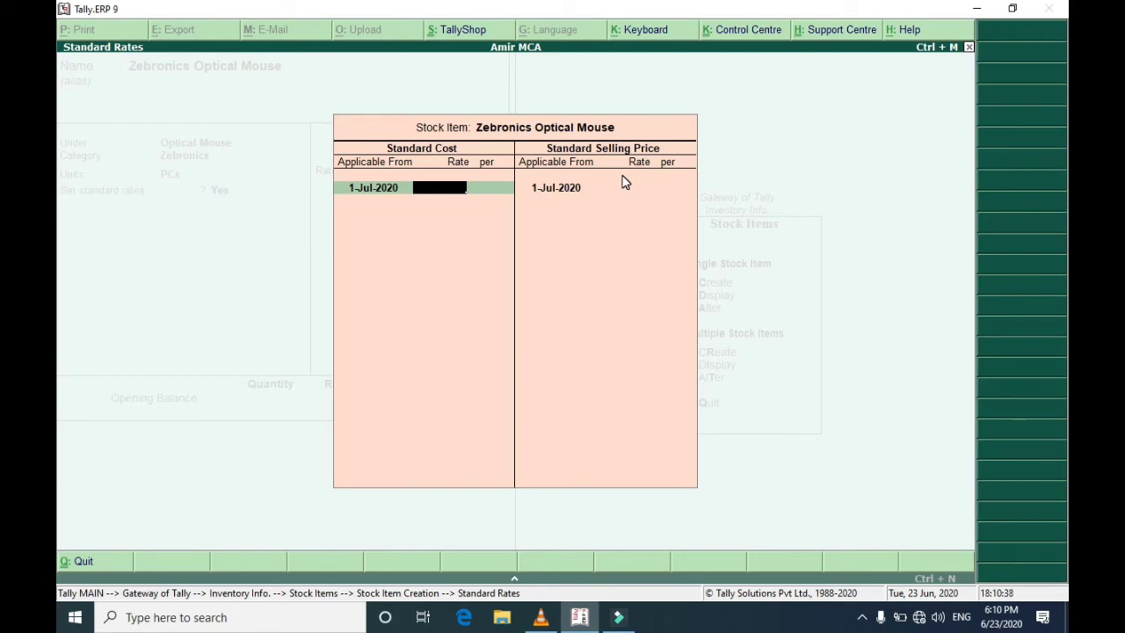
{"action": "type", "text": "200"}
{"action": "key", "text": "Return"}
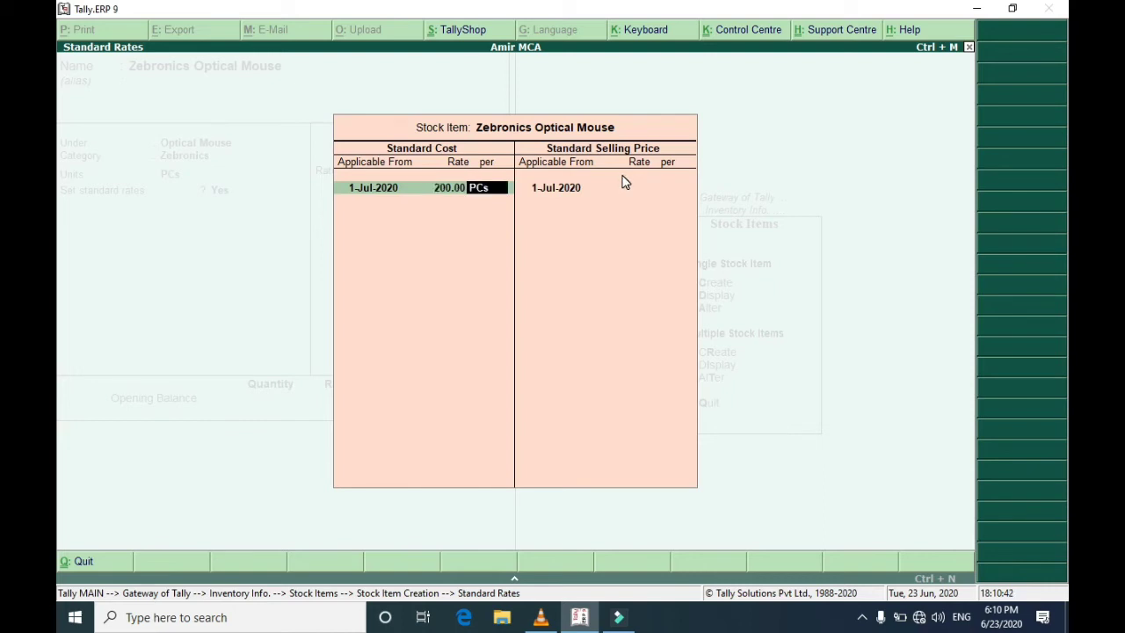
{"action": "key", "text": "Return"}
{"action": "key", "text": "Return"}
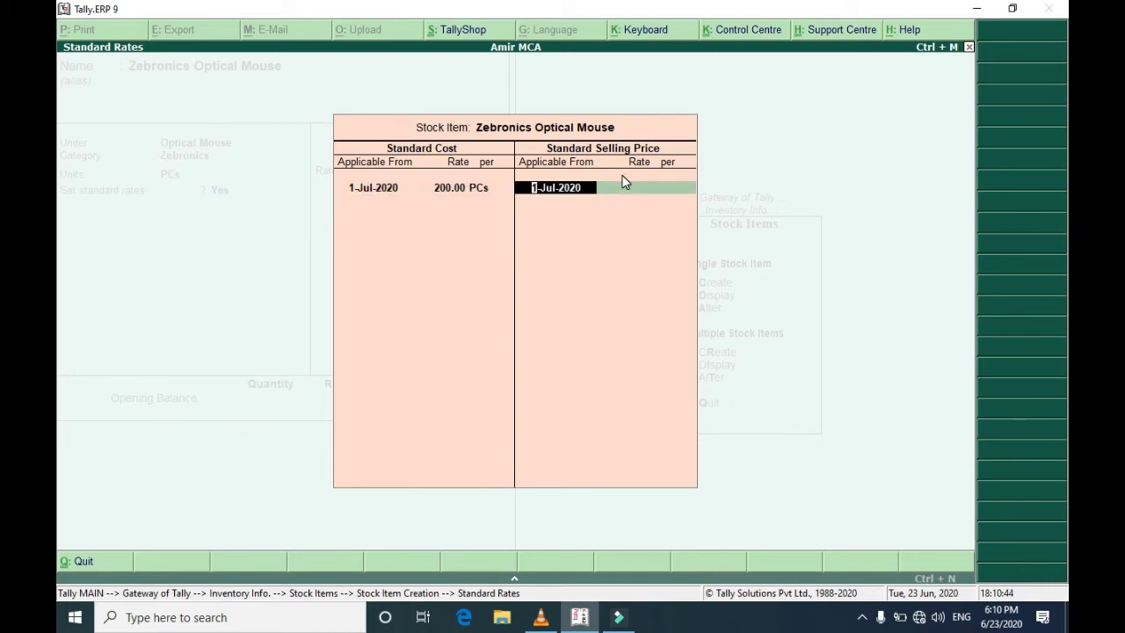
Check the sales example in VLC, set the standard selling price to 250 per PCs from 1-Jul-2020, and save the item without a duty rate
{"action": "key", "text": "Return"}
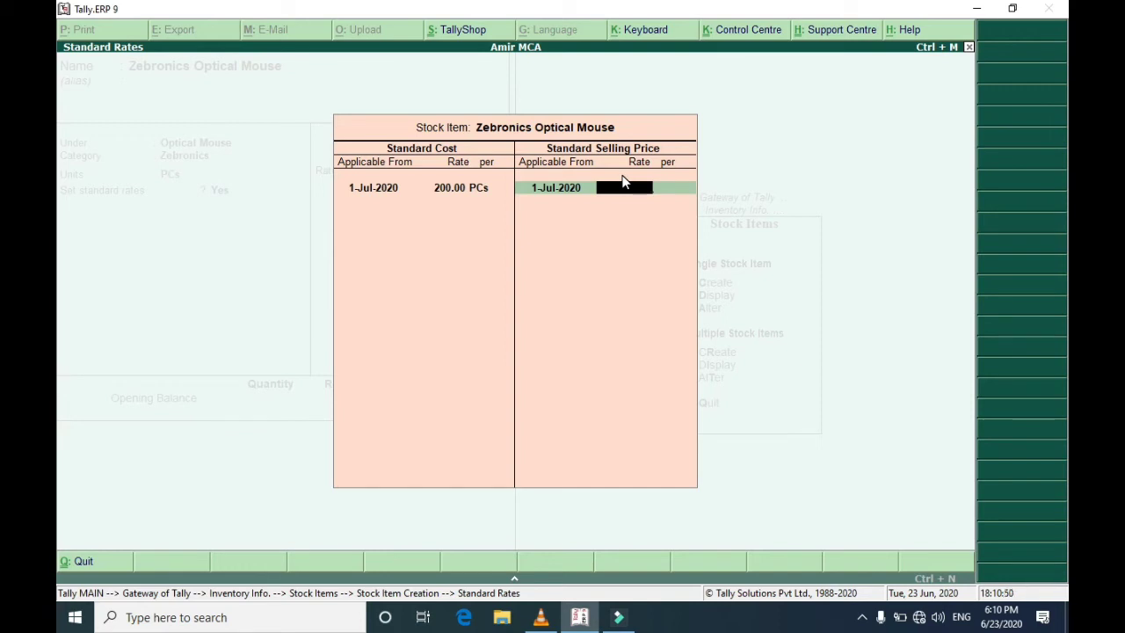
{"action": "left_click", "coordinate": [542, 618]}
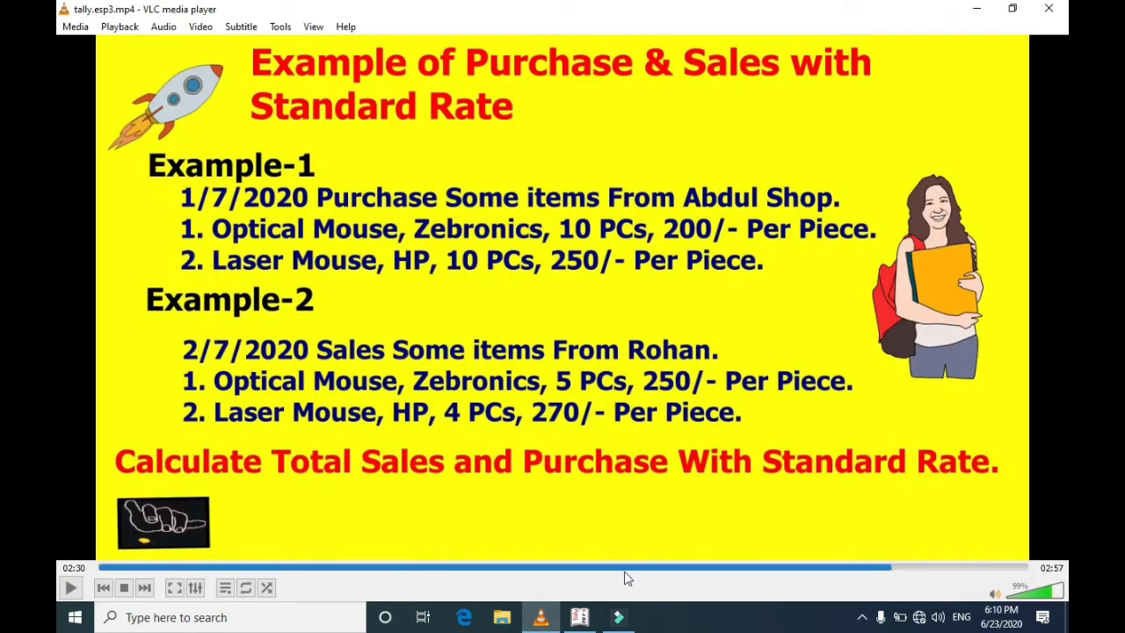
{"action": "left_click", "coordinate": [598, 620]}
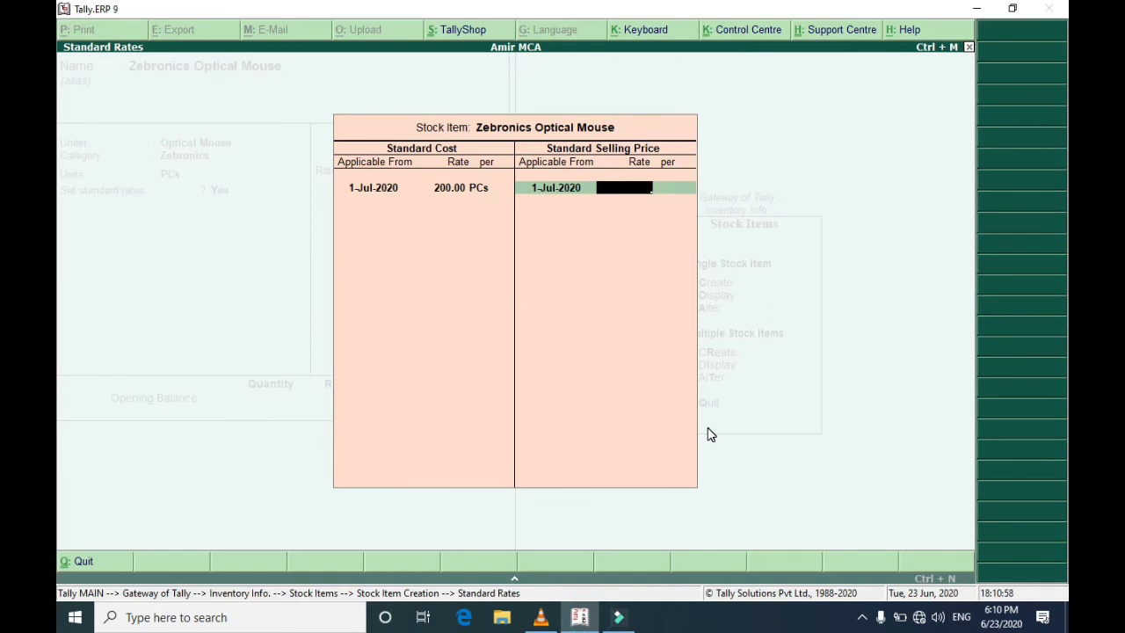
{"action": "type", "text": "250"}
{"action": "key", "text": "Return"}
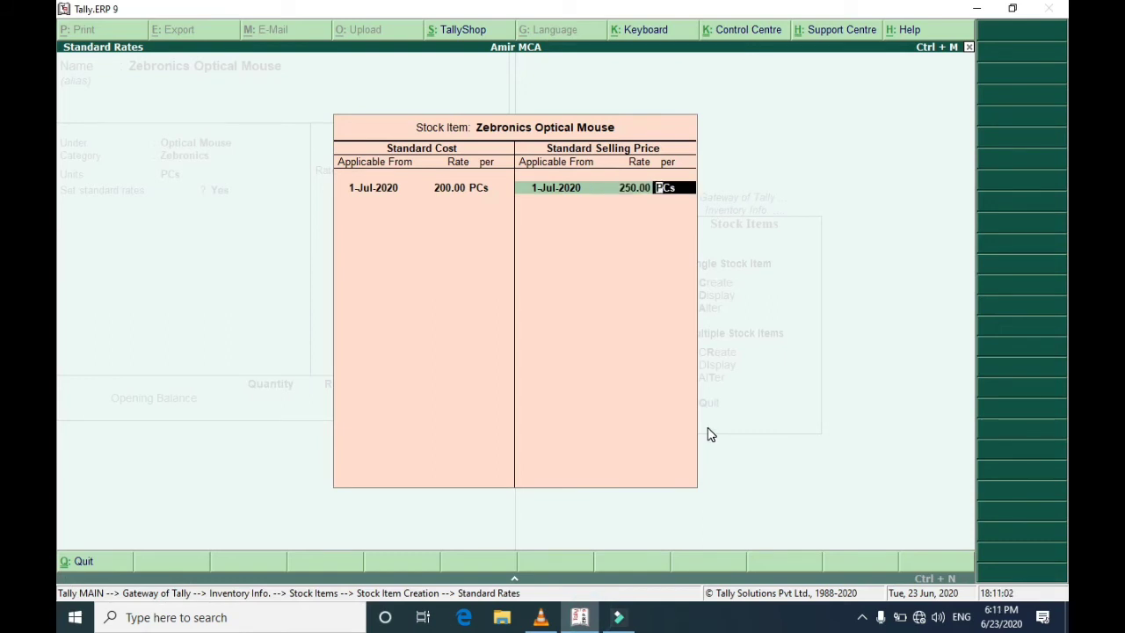
{"action": "key", "text": "Return"}
{"action": "key", "text": "Return"}
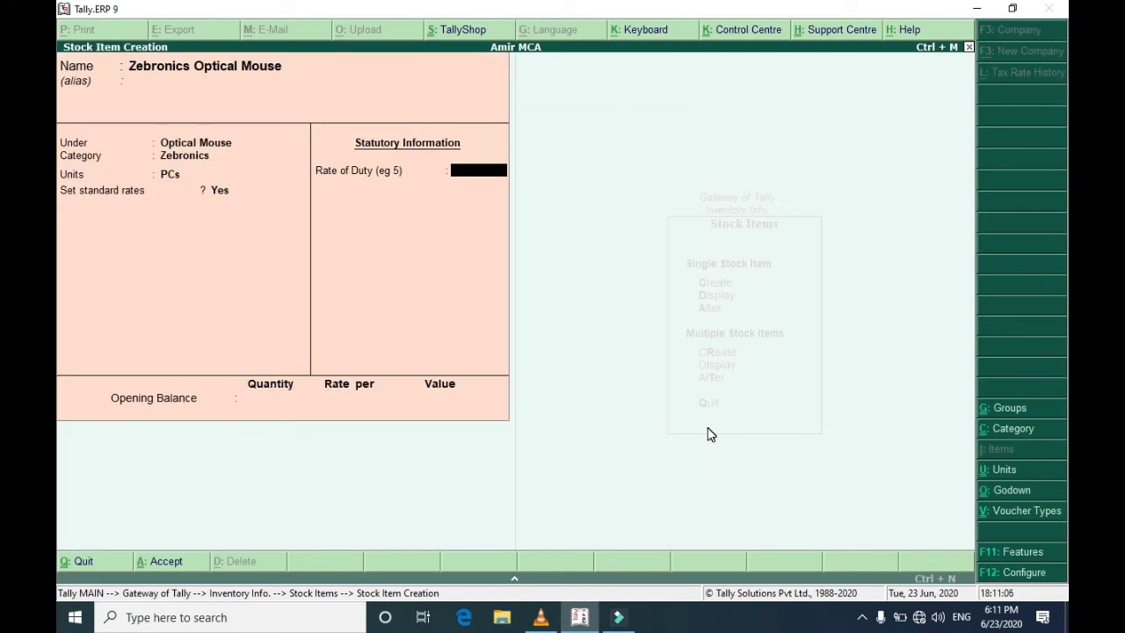
{"action": "key", "text": "Return"}
{"action": "key", "text": "Return"}
{"action": "key", "text": "Return"}
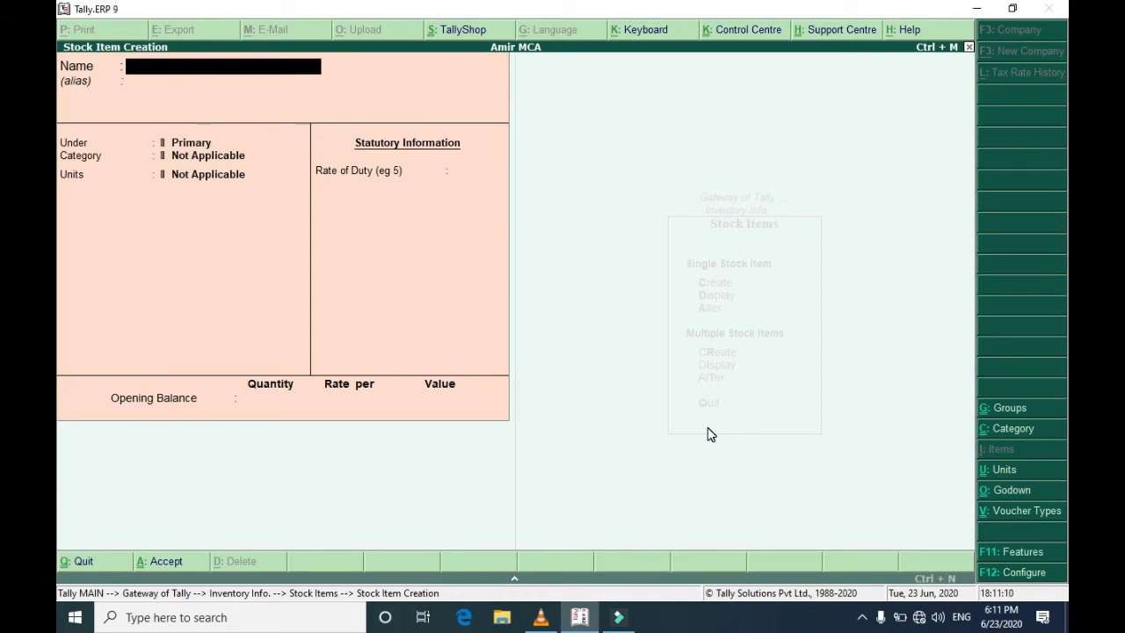
Start a stock item named HP Laser Mouse under the Laser Mouse group with category HP and unit PCs, leaving the alias blank
{"action": "type", "text": "HP Laser Mouse"}
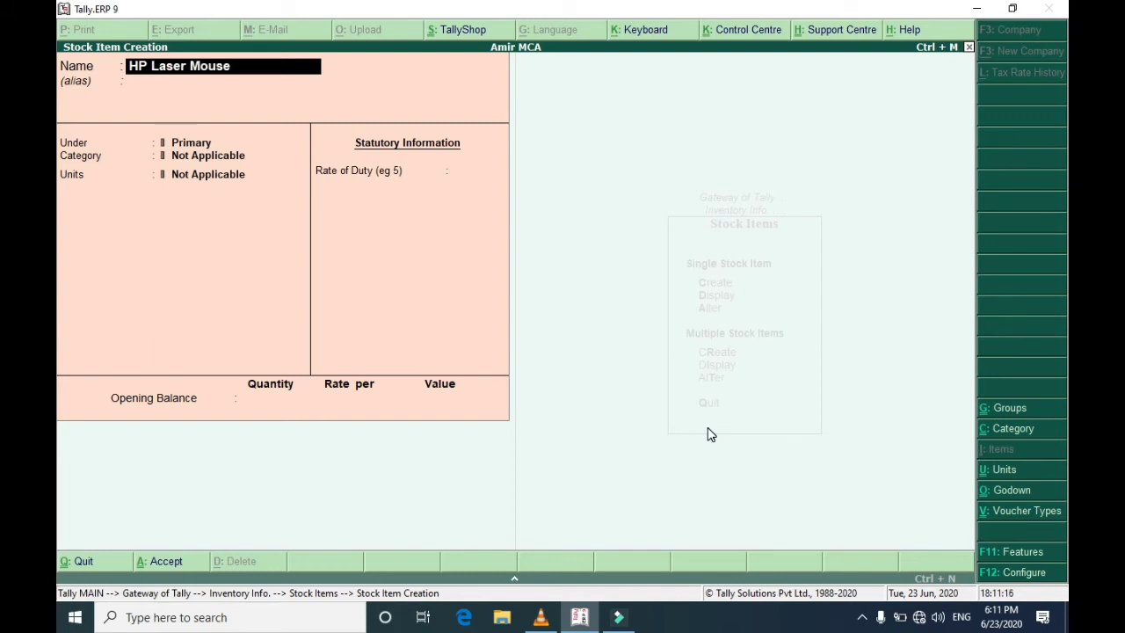
{"action": "key", "text": "Return"}
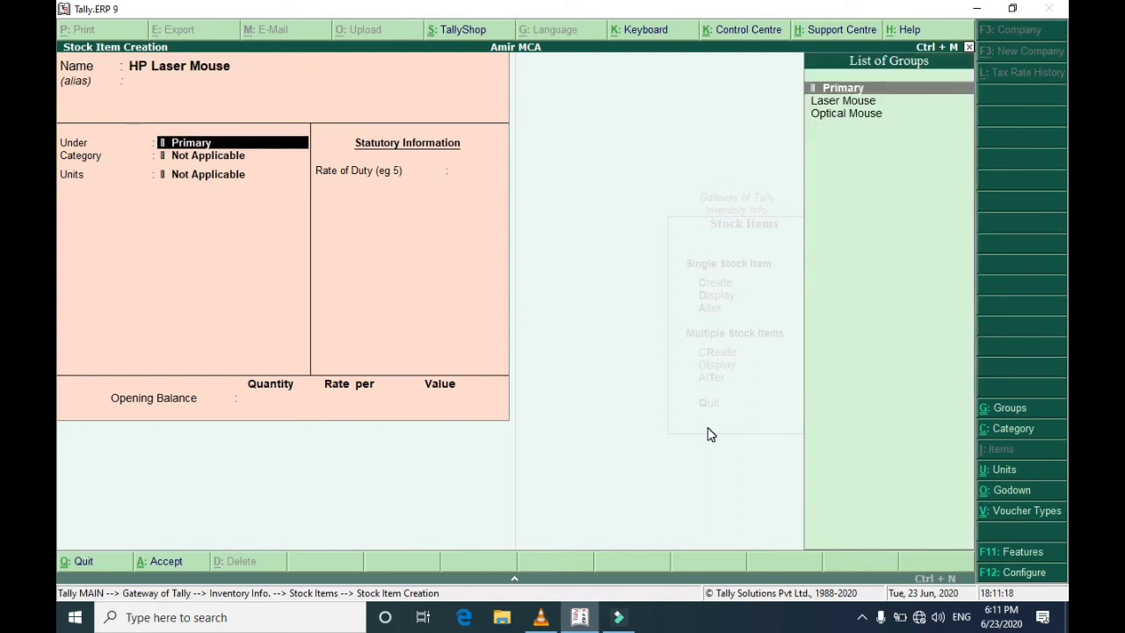
{"action": "key", "text": "Down"}
{"action": "key", "text": "Return"}
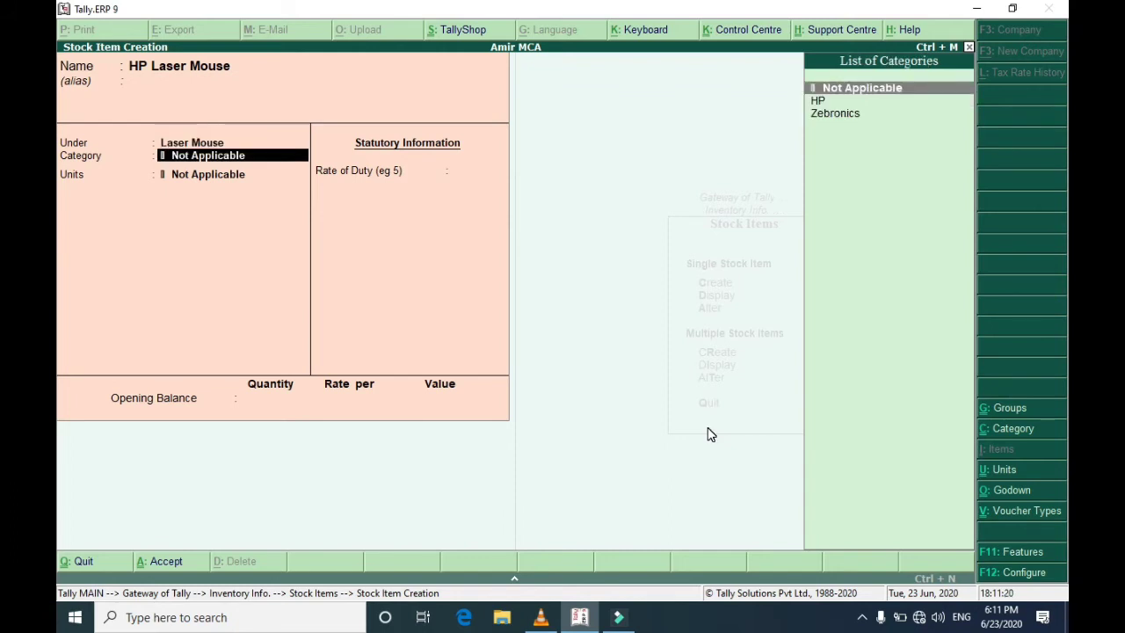
{"action": "key", "text": "Down"}
{"action": "key", "text": "Return"}
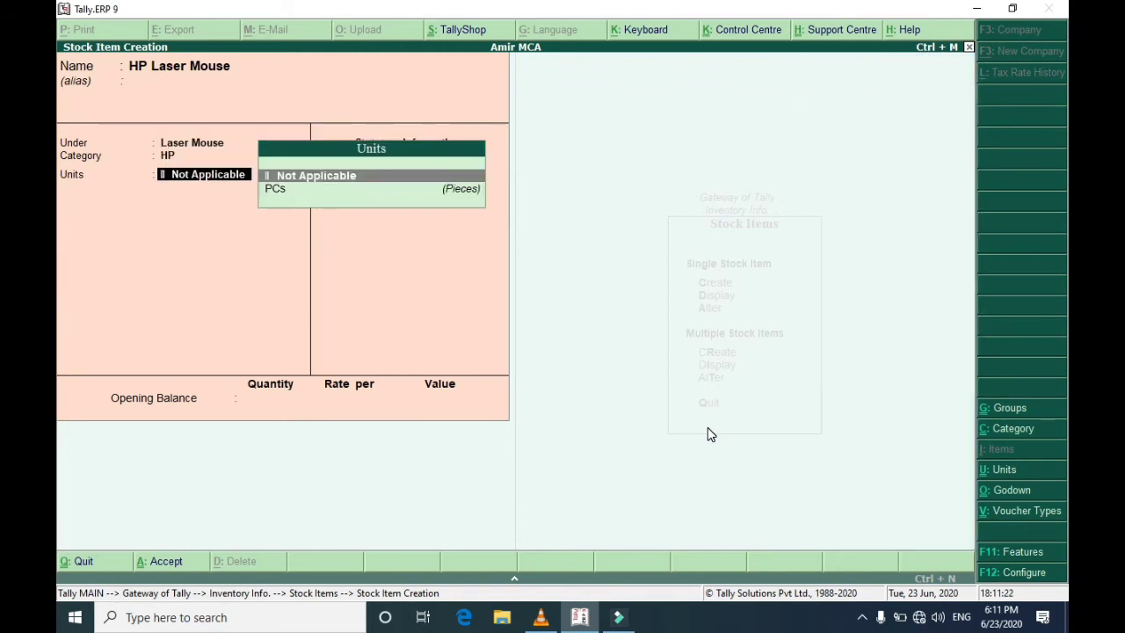
{"action": "key", "text": "Down"}
{"action": "key", "text": "Return"}
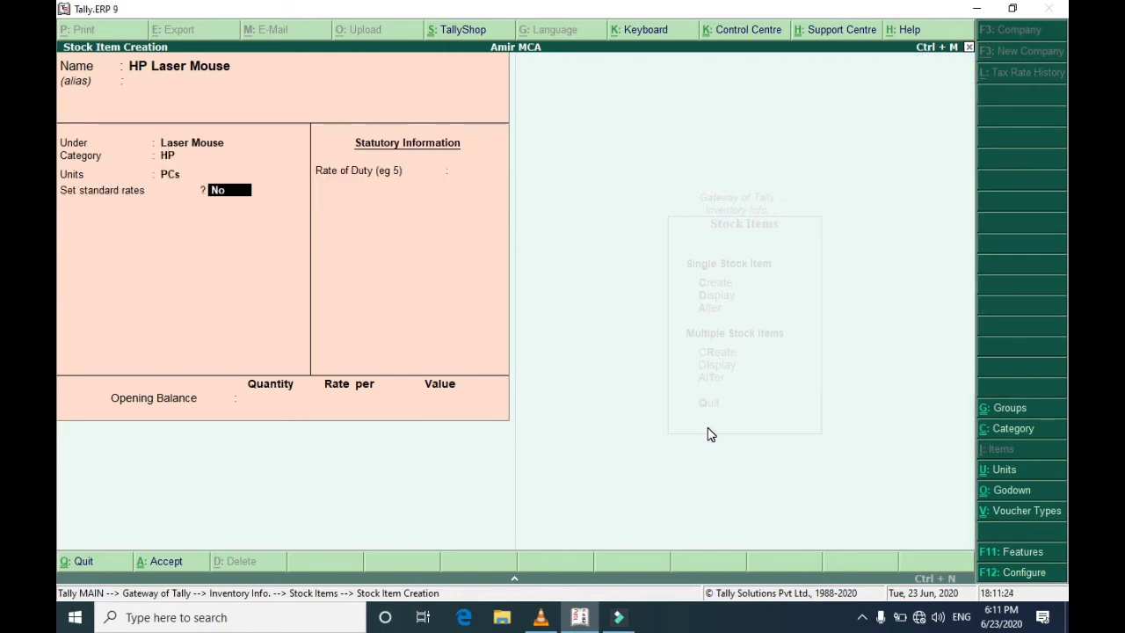
Enable standard rates for HP Laser Mouse, check the example in VLC, and set the standard cost to 250 per PCs from 1-Jul-2020
{"action": "type", "text": "yes"}
{"action": "key", "text": "Return"}
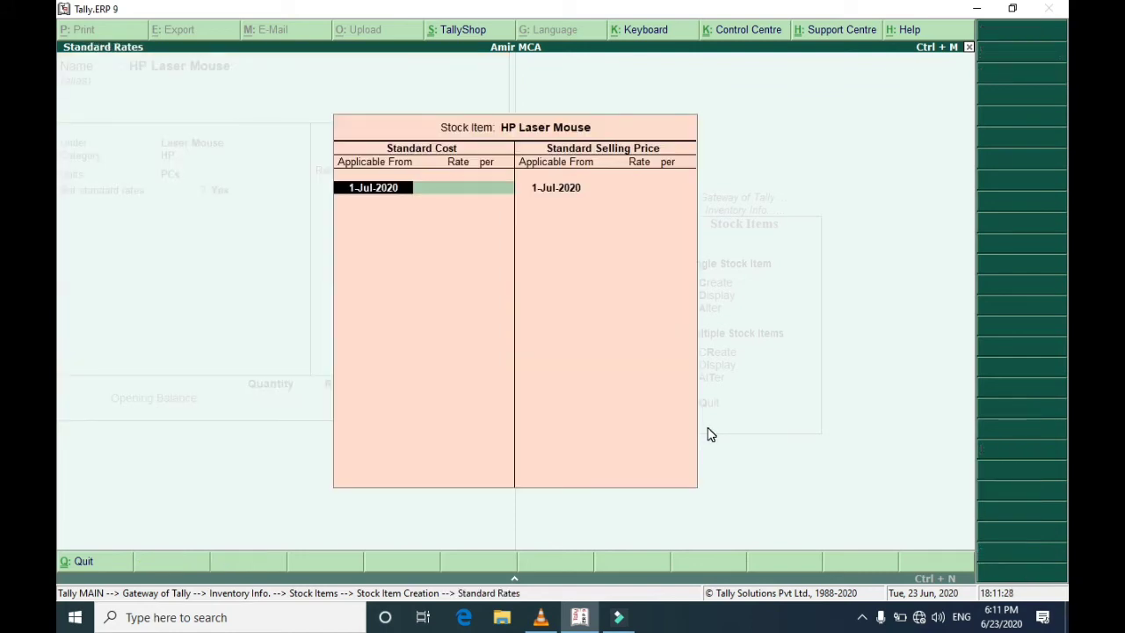
{"action": "key", "text": "Return"}
{"action": "left_click", "coordinate": [559, 619]}
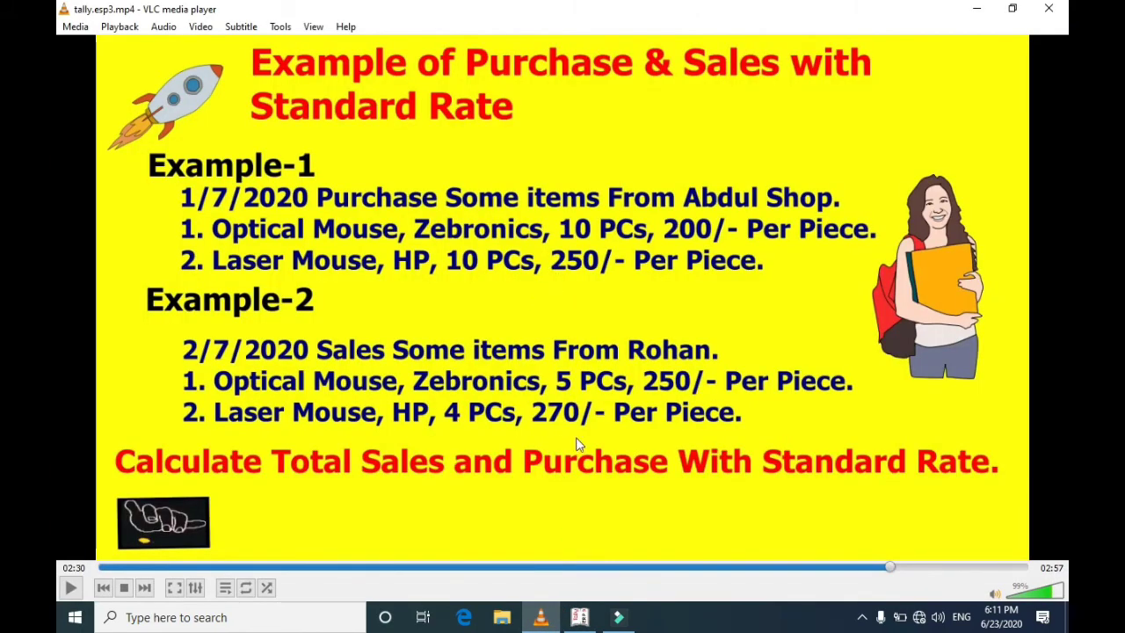
{"action": "left_click", "coordinate": [579, 617]}
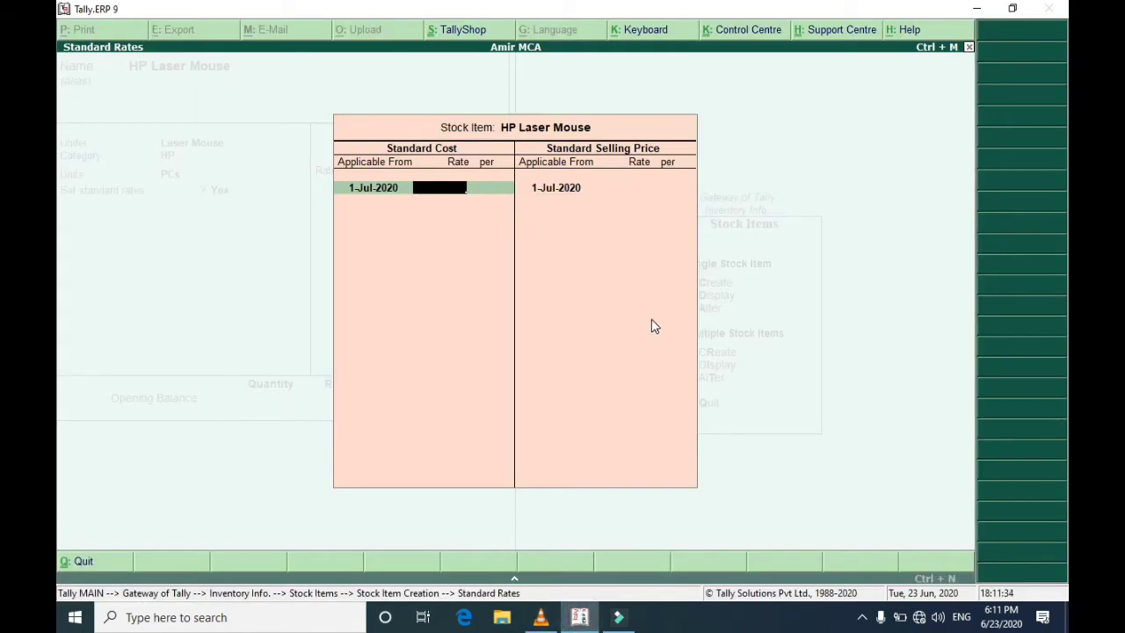
{"action": "type", "text": "250"}
{"action": "key", "text": "Return"}
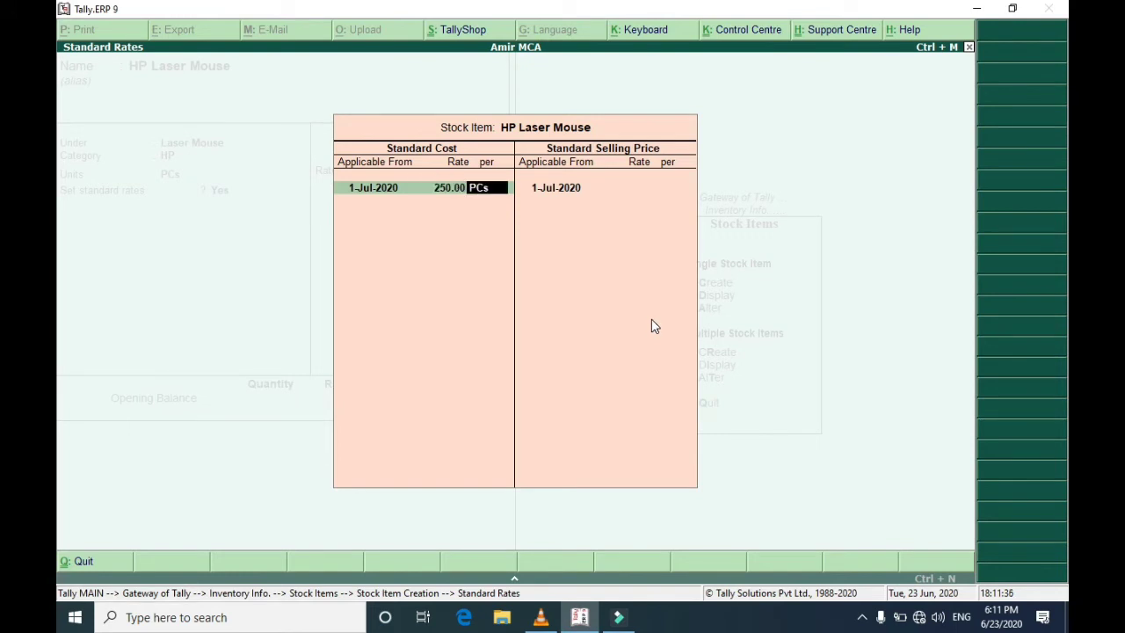
{"action": "key", "text": "Return"}
{"action": "key", "text": "Return"}
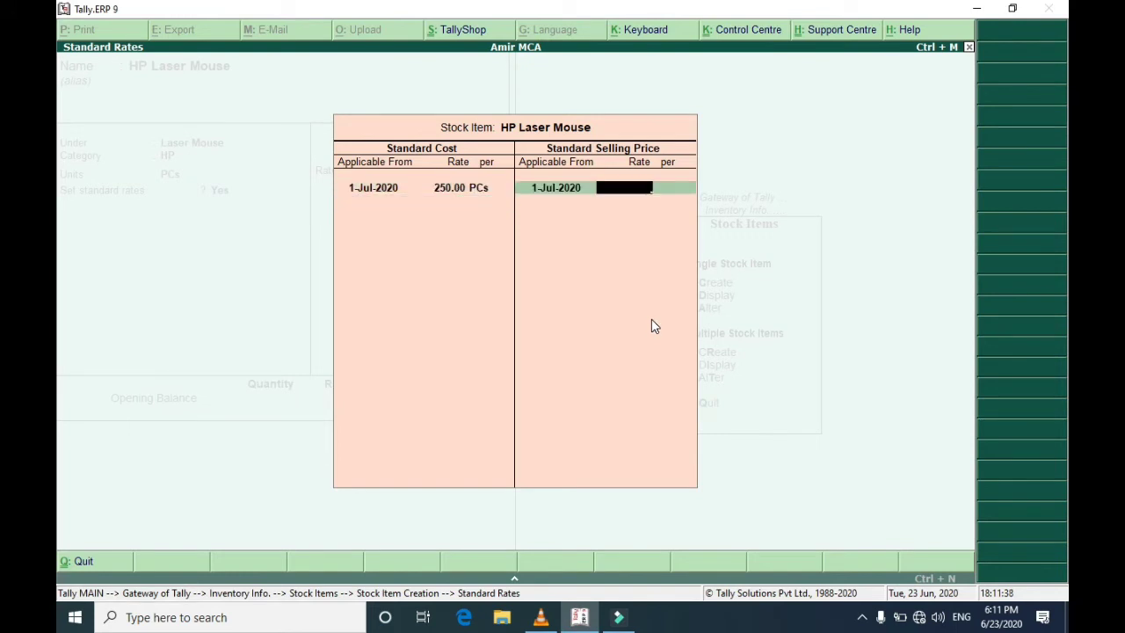
Set the standard selling price of HP Laser Mouse to 270 per PCs and save the item without a duty rate
{"action": "type", "text": "270"}
{"action": "key", "text": "Return"}
{"action": "key", "text": "Return"}
{"action": "key", "text": "Return"}
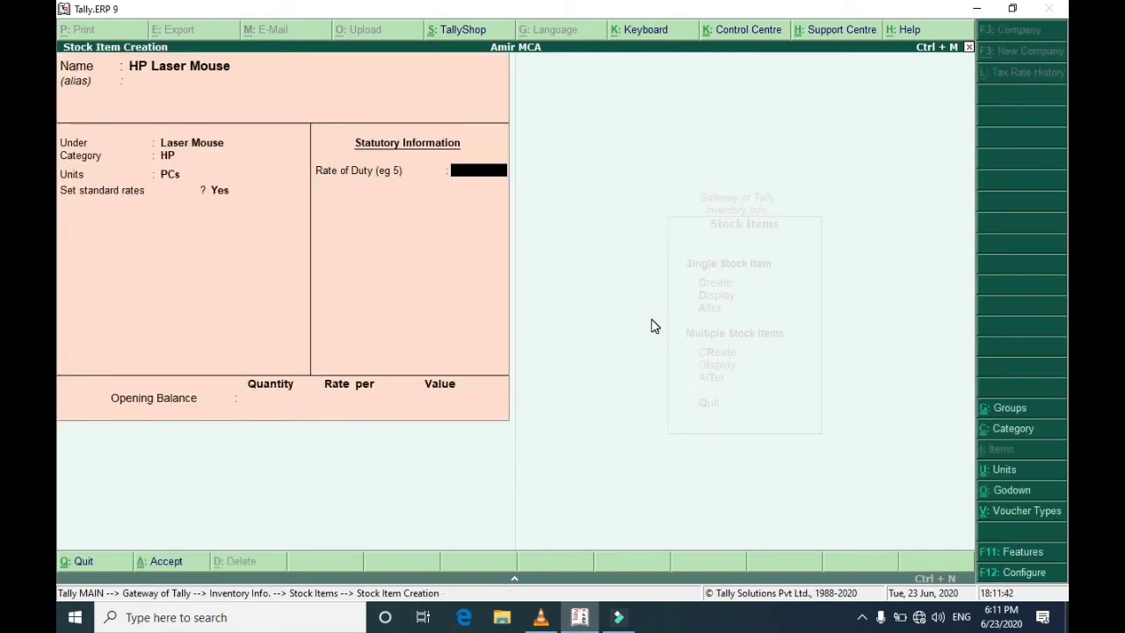
{"action": "key", "text": "Return"}
{"action": "key", "text": "Return"}
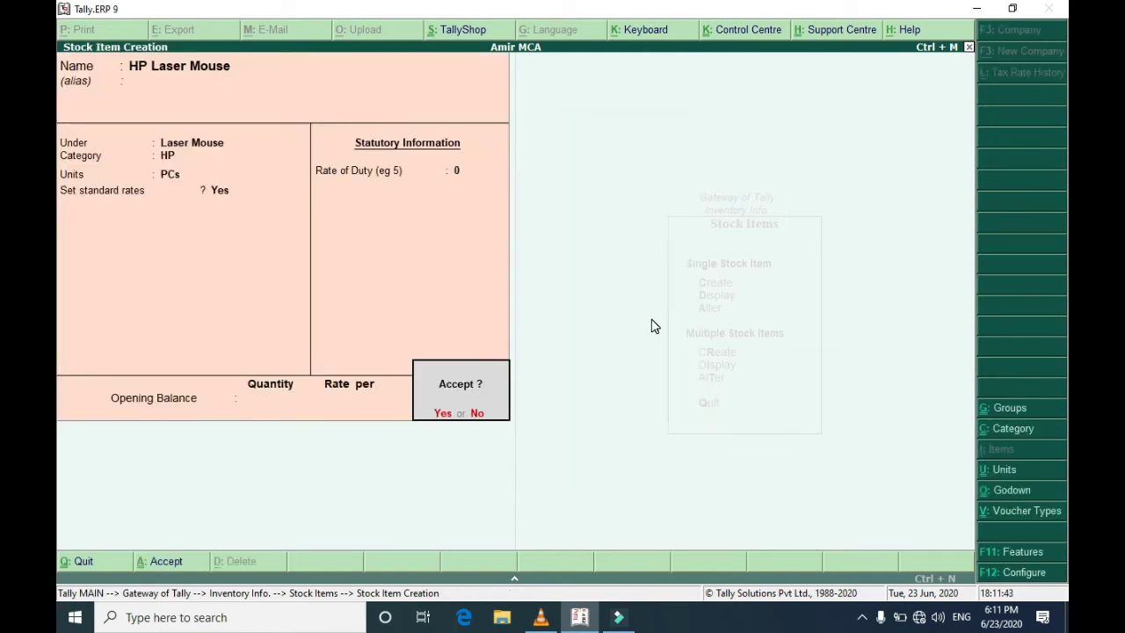
{"action": "key", "text": "Return"}
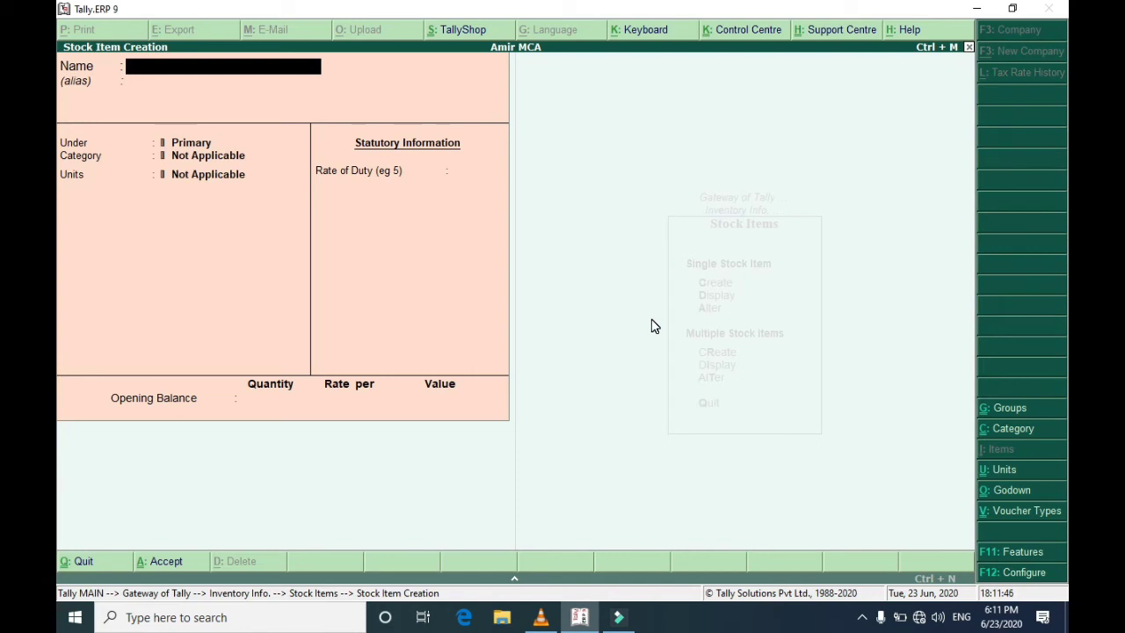
Leave stock item creation and return to the Gateway of Tally
{"action": "key", "text": "Escape"}
{"action": "key", "text": "Return"}
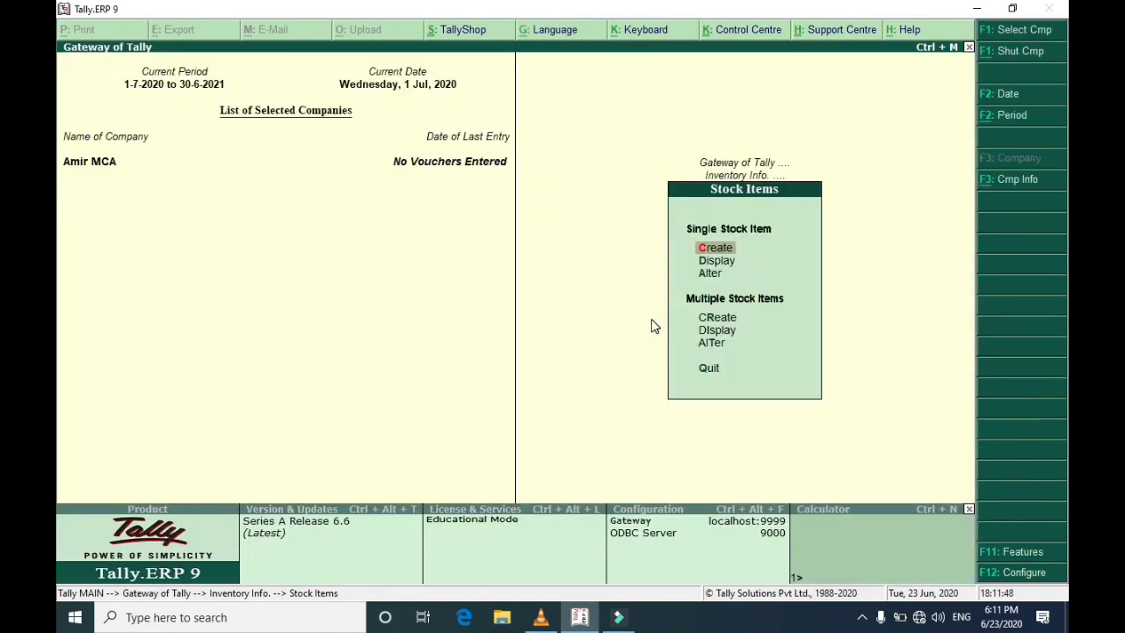
{"action": "key", "text": "Escape"}
{"action": "key", "text": "Escape"}
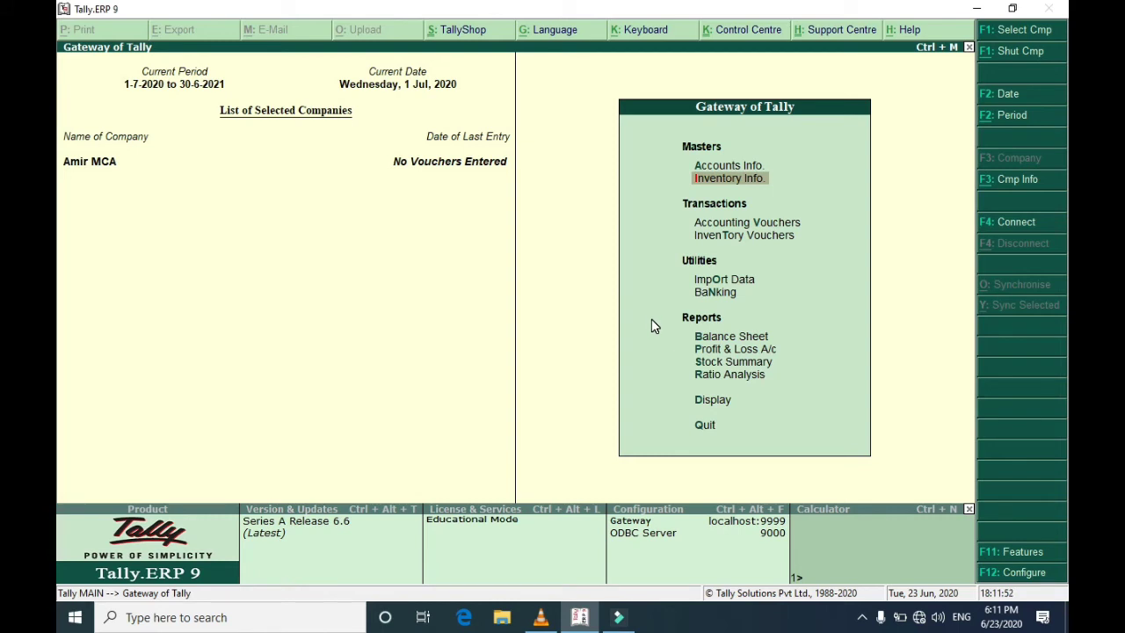
Start a Purchase accounting voucher dated 1-Jul-2020, leaving the supplier invoice number and date blank
{"action": "key", "text": "Down"}
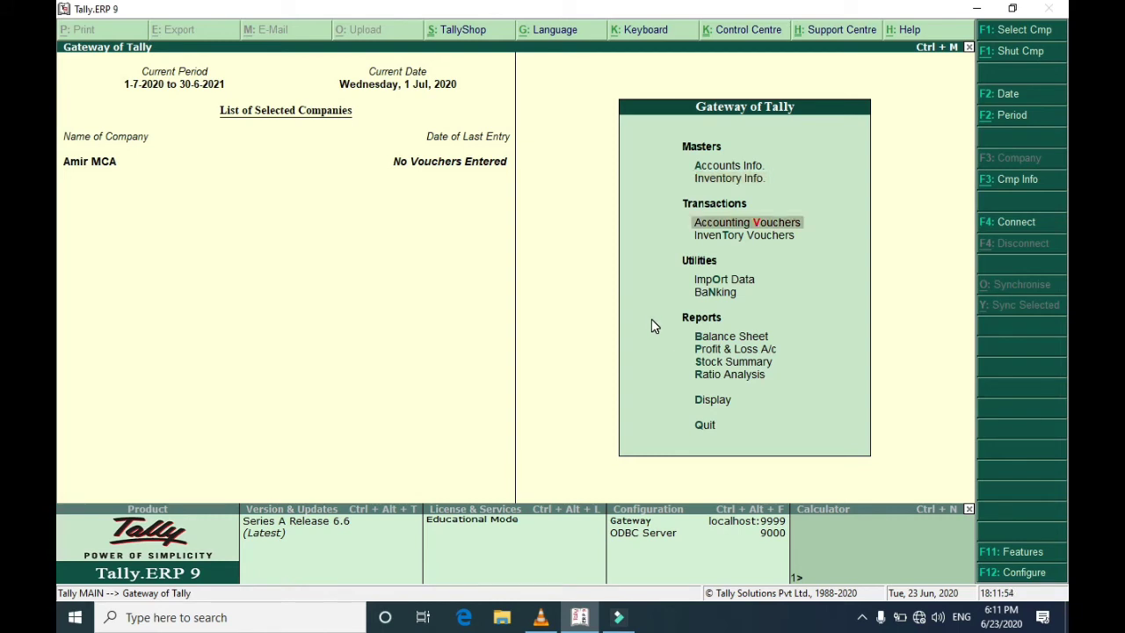
{"action": "key", "text": "Return"}
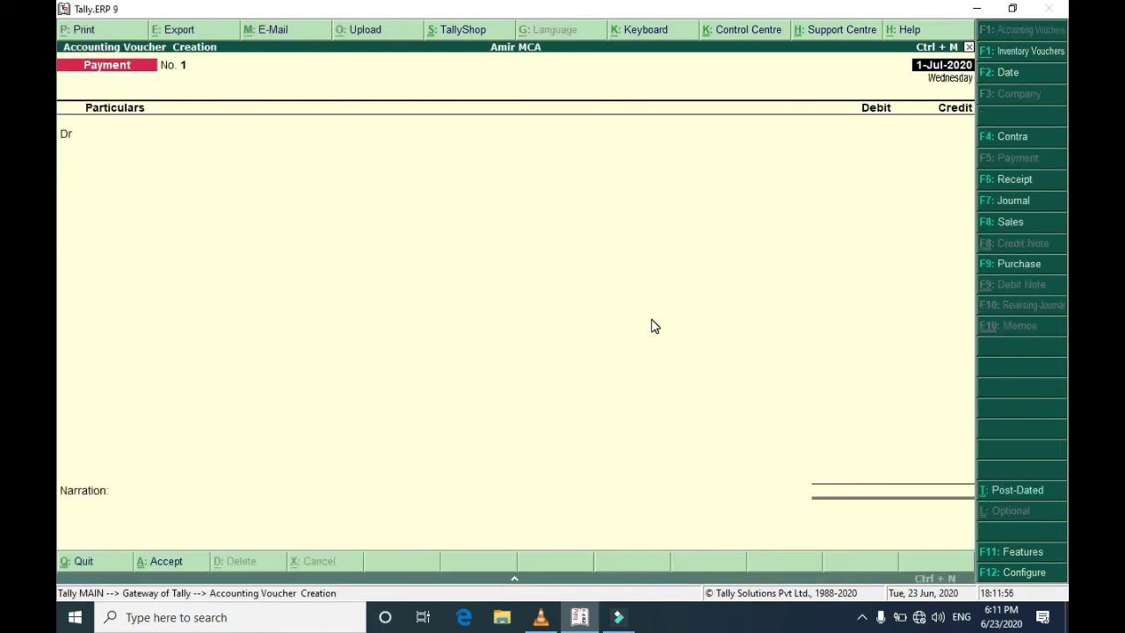
{"action": "left_click", "coordinate": [1004, 264]}
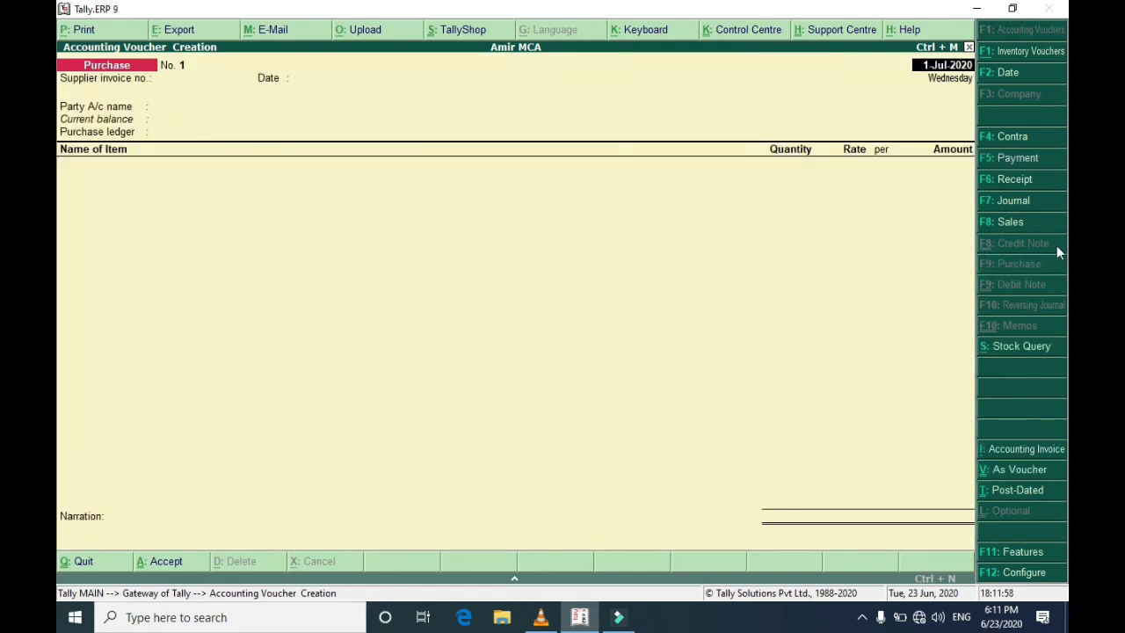
{"action": "key", "text": "Return"}
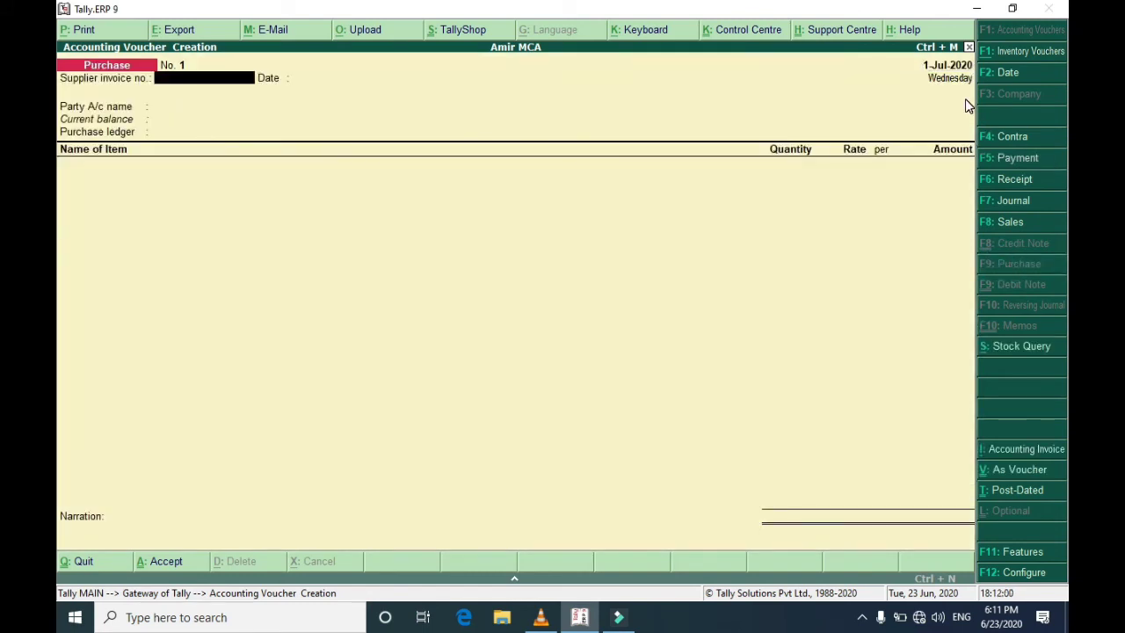
{"action": "key", "text": "Return"}
{"action": "key", "text": "Return"}
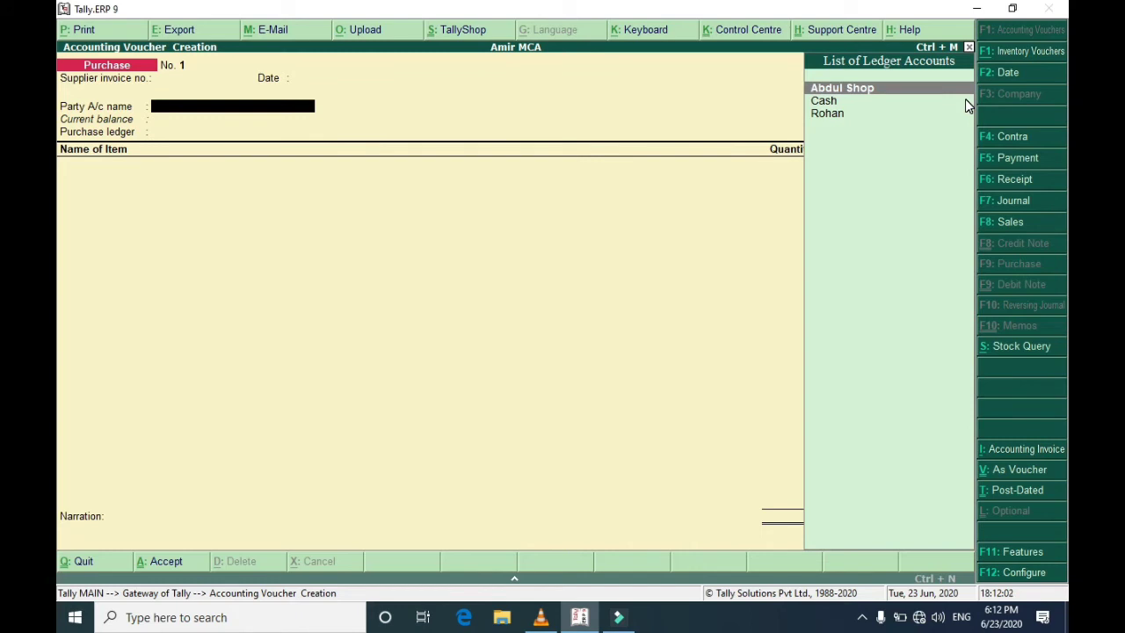
Select Abdul Shop as the purchase party, keep its supplier details as they are, and choose Purchase as the purchase ledger
{"action": "key", "text": "Return"}
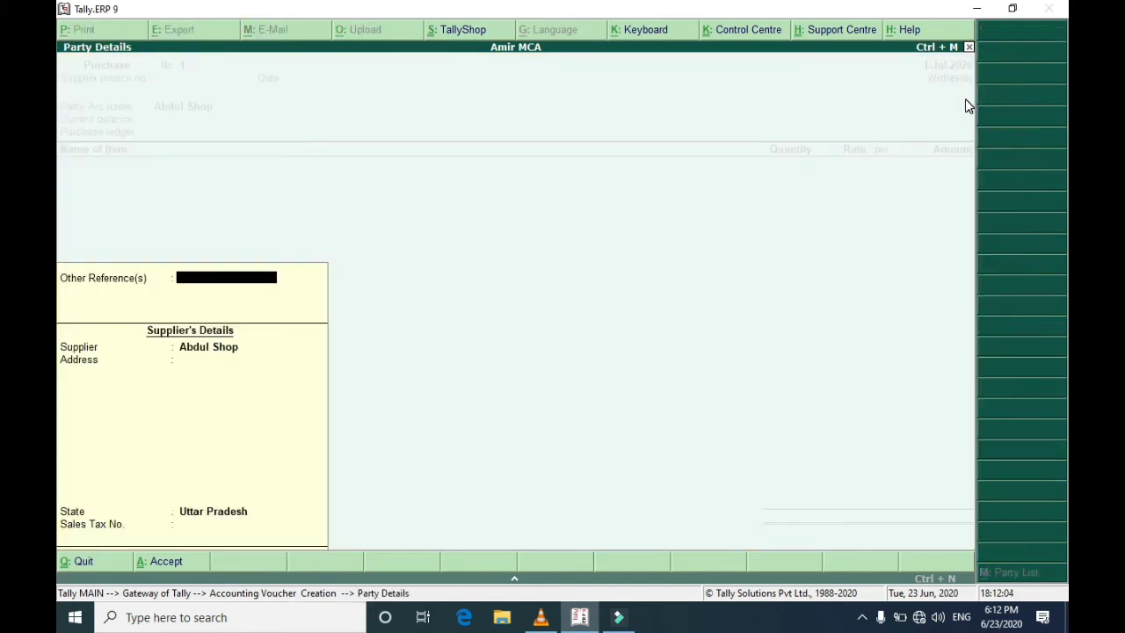
{"action": "key", "text": "Return"}
{"action": "key", "text": "Return"}
{"action": "key", "text": "Return"}
{"action": "key", "text": "Return"}
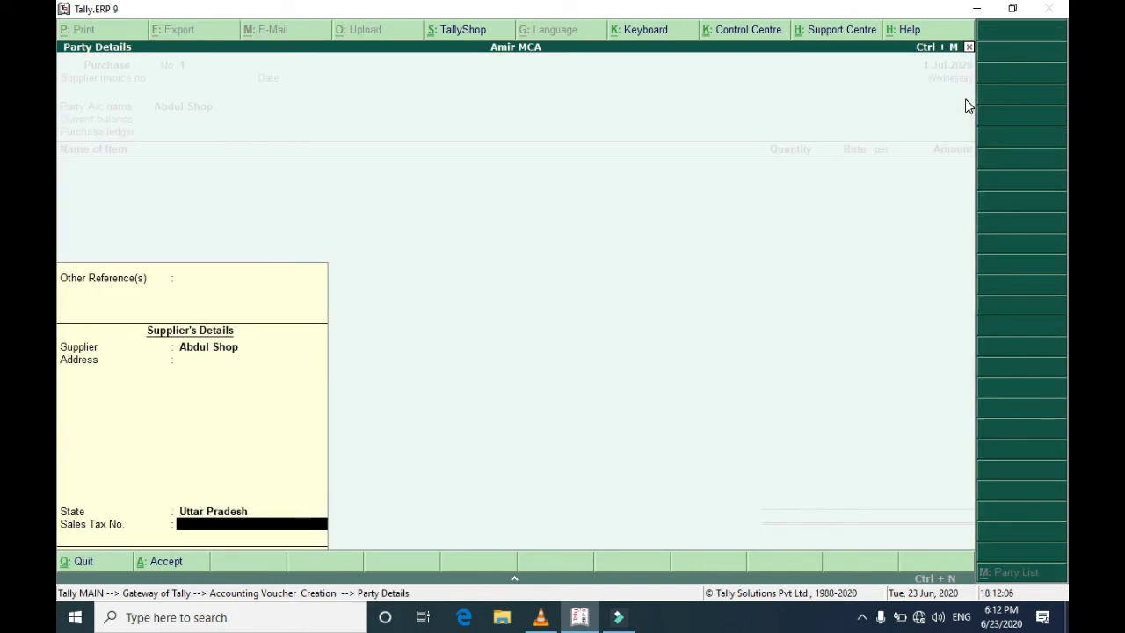
{"action": "key", "text": "Return"}
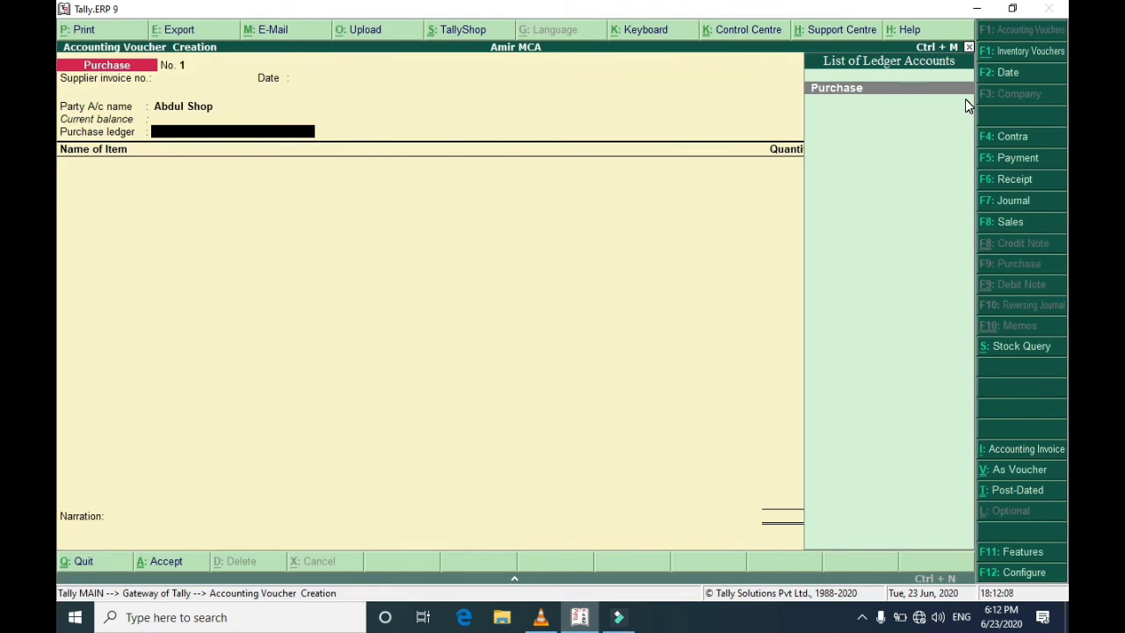
{"action": "key", "text": "Return"}
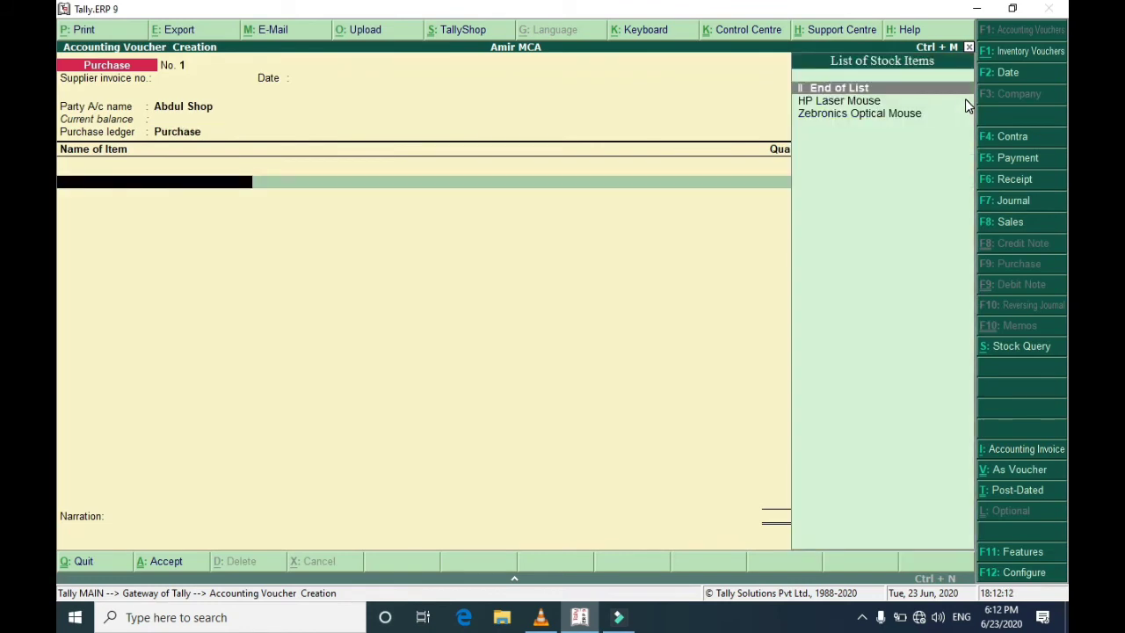
Add 10 PCs of Zebronics Optical Mouse to the purchase, allocated to Main Store at the standard rate of 200 per PCs
{"action": "key", "text": "Down"}
{"action": "key", "text": "Down"}
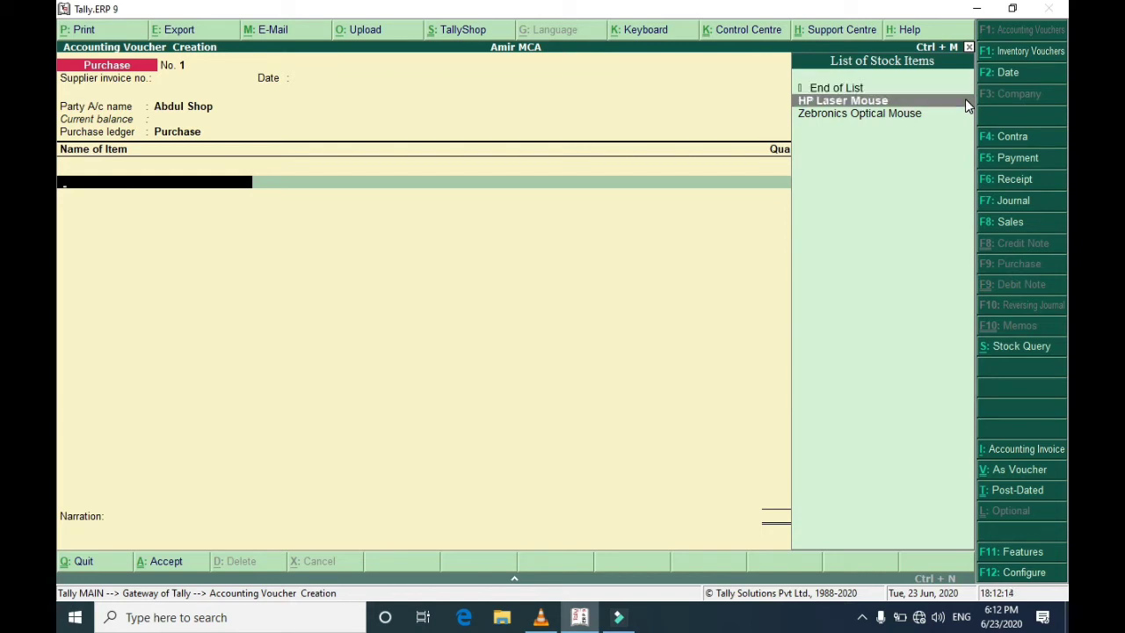
{"action": "key", "text": "Return"}
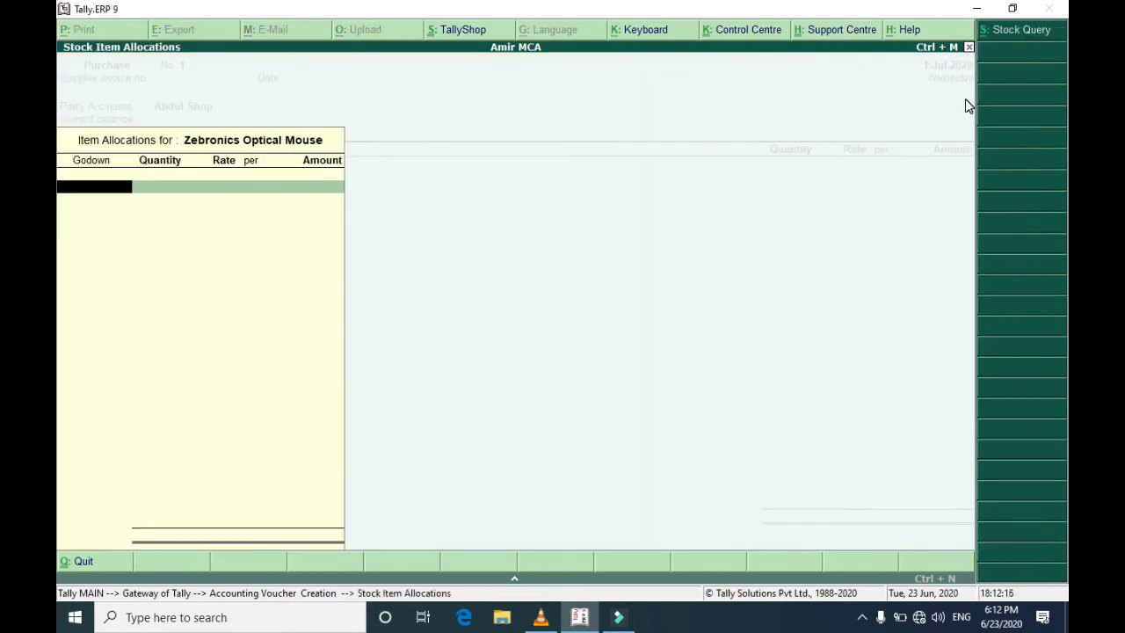
{"action": "key", "text": "Down"}
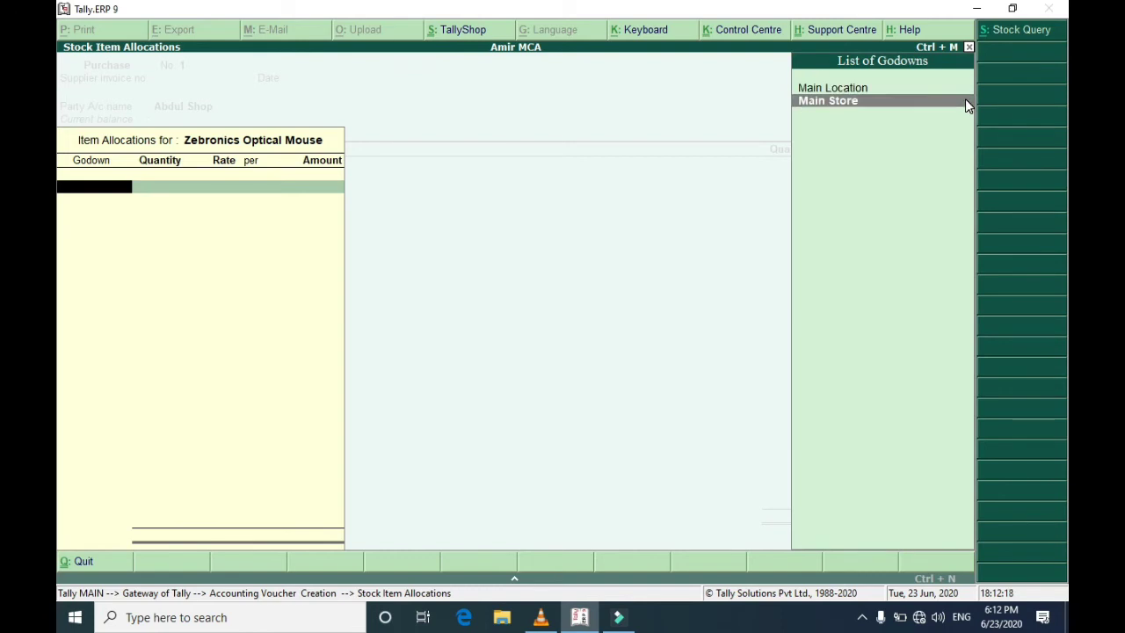
{"action": "key", "text": "Return"}
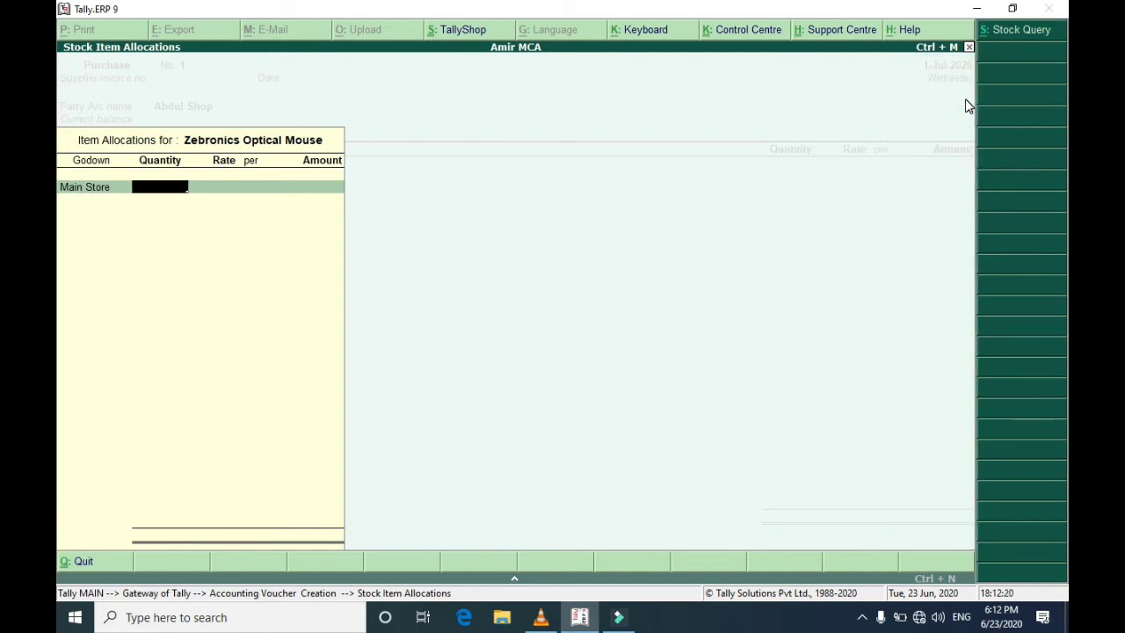
{"action": "type", "text": "010"}
{"action": "key", "text": "Return"}
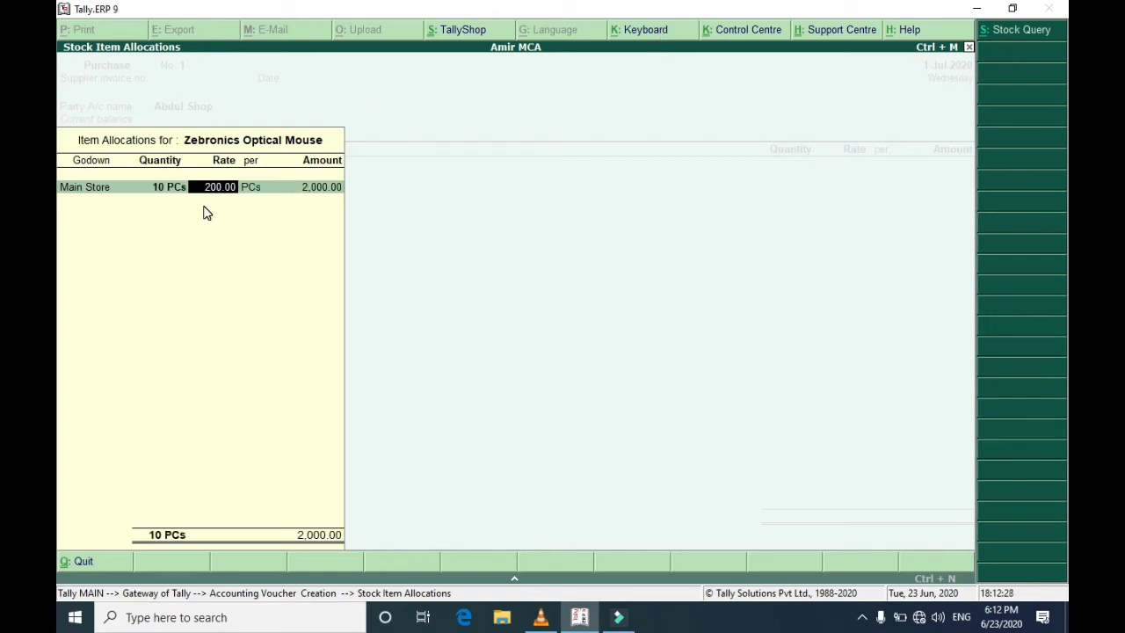
{"action": "key", "text": "Return"}
{"action": "key", "text": "Return"}
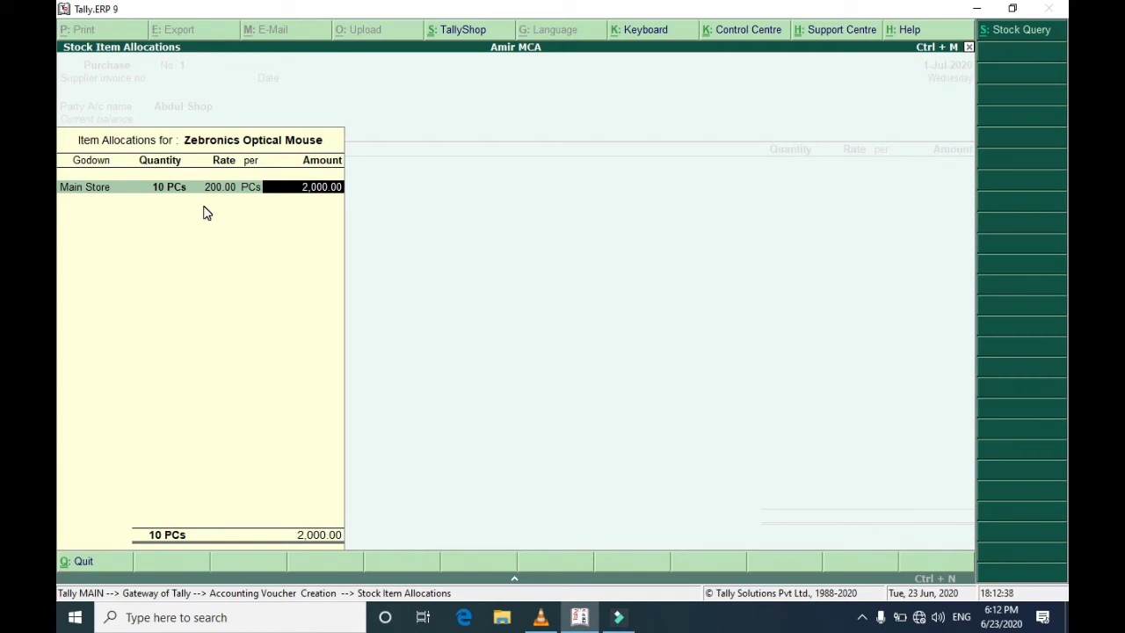
{"action": "key", "text": "Return"}
{"action": "key", "text": "Return"}
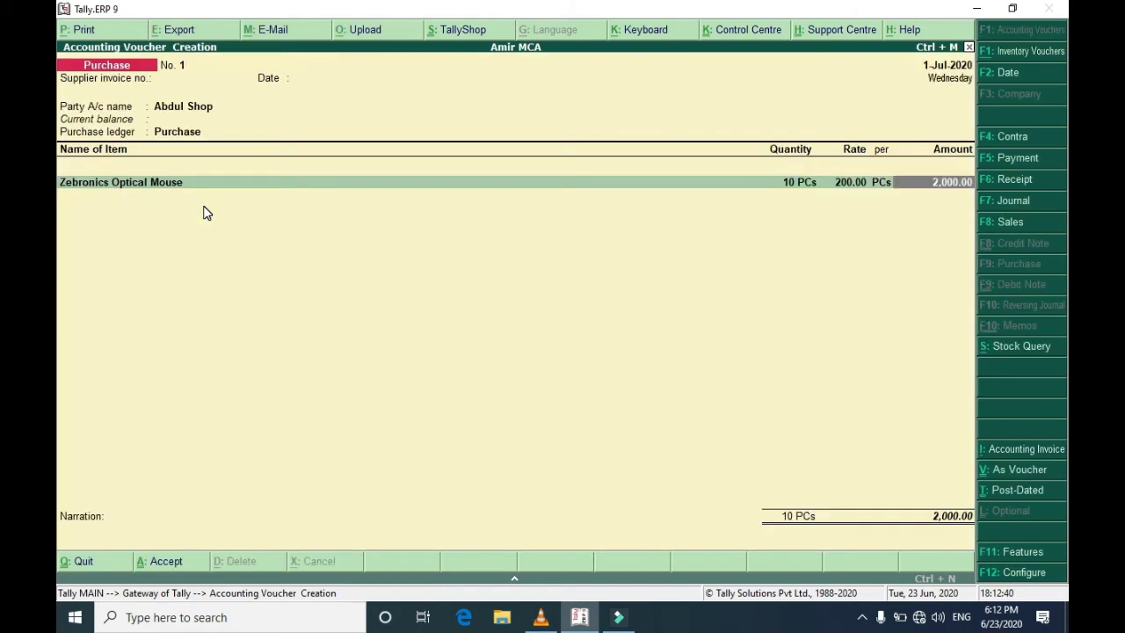
{"action": "key", "text": "Return"}
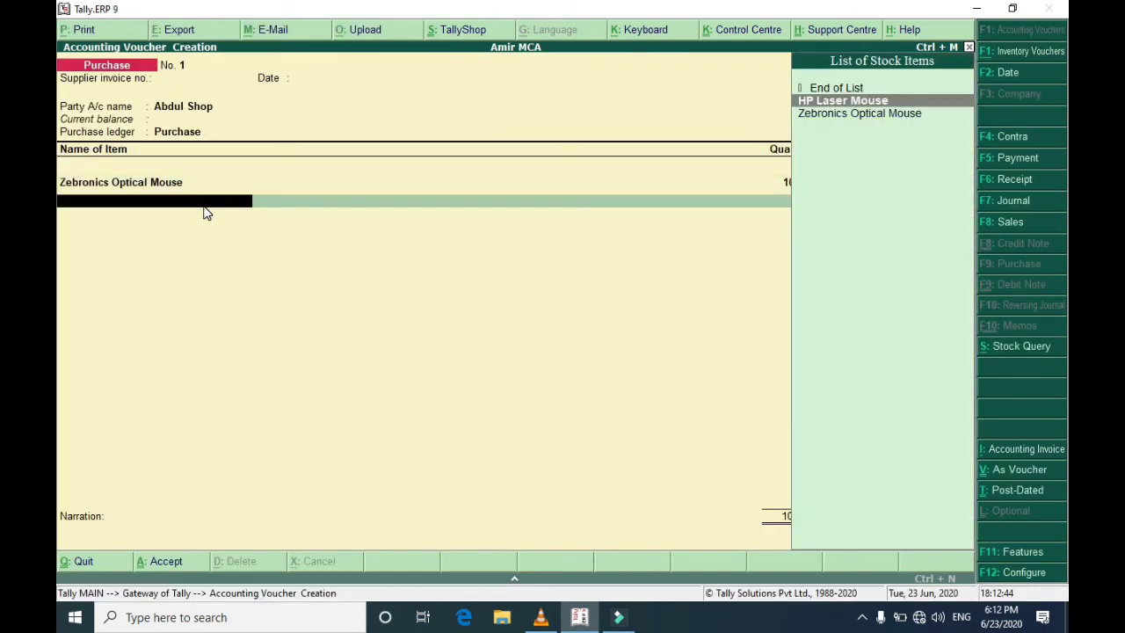
Add 10 PCs of HP Laser Mouse to the purchase, allocated to Main Store at the standard rate of 250 per PCs
{"action": "key", "text": "Return"}
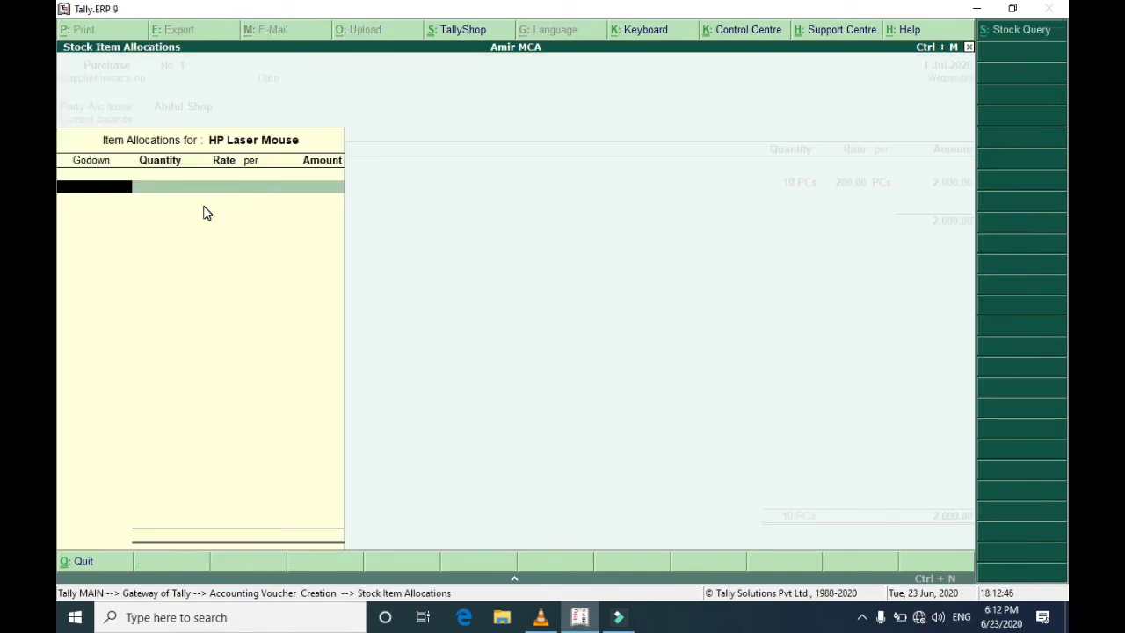
{"action": "key", "text": "Down"}
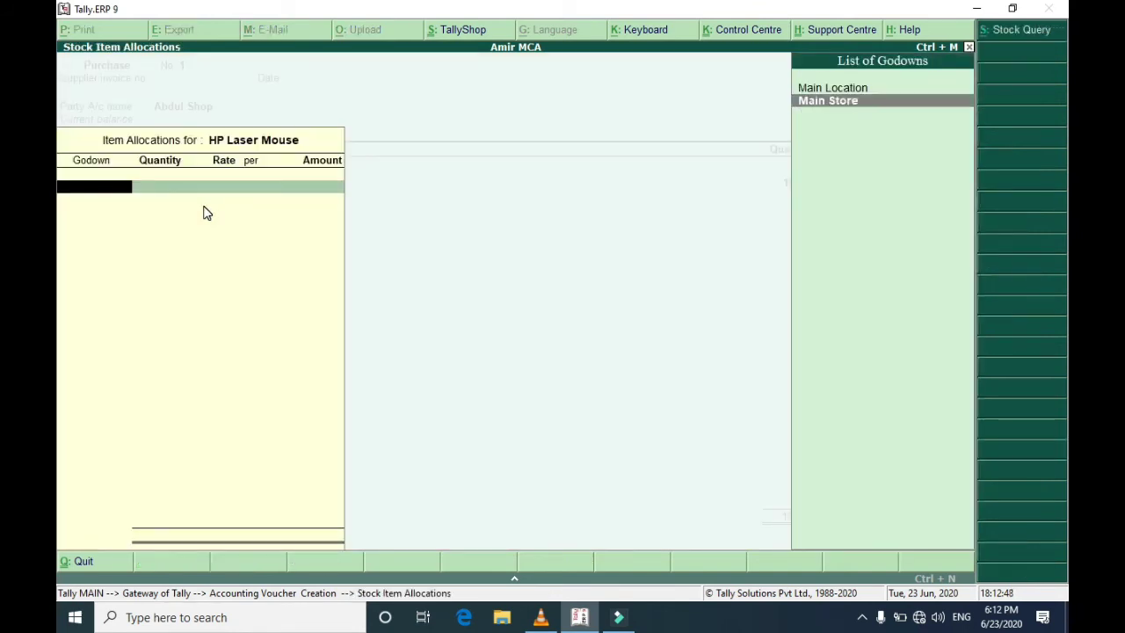
{"action": "key", "text": "Return"}
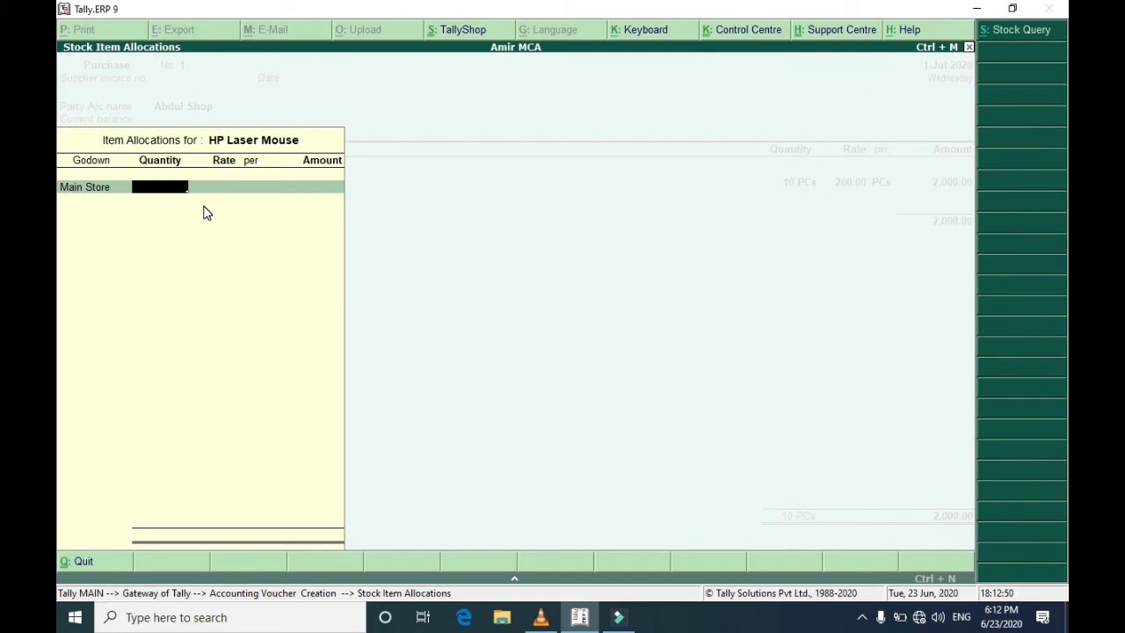
{"action": "type", "text": "0"}
{"action": "key", "text": "BackSpace"}
{"action": "type", "text": "10"}
{"action": "key", "text": "Return"}
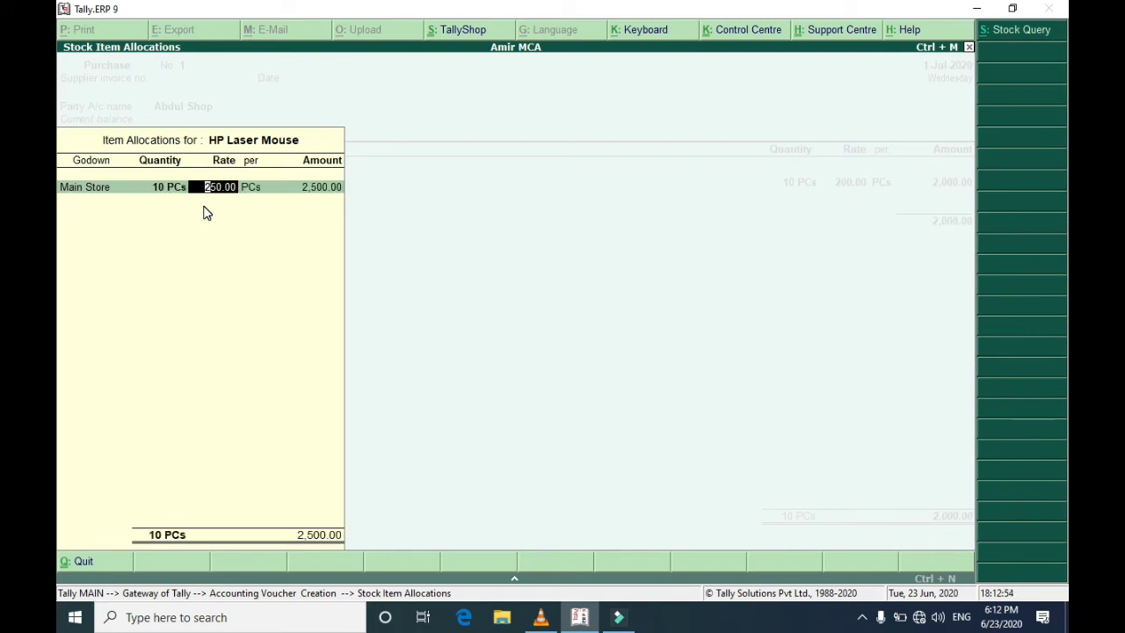
{"action": "key", "text": "Return"}
{"action": "key", "text": "Return"}
{"action": "key", "text": "Return"}
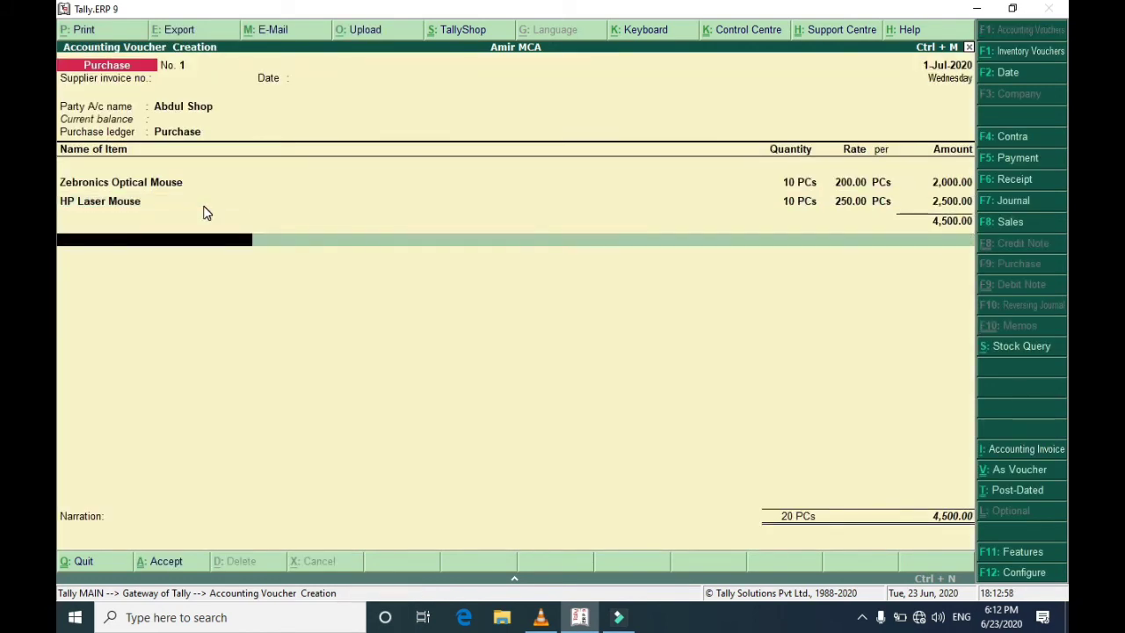
End the item list, save the purchase voucher without a narration, and return to the Gateway of Tally
{"action": "key", "text": "Return"}
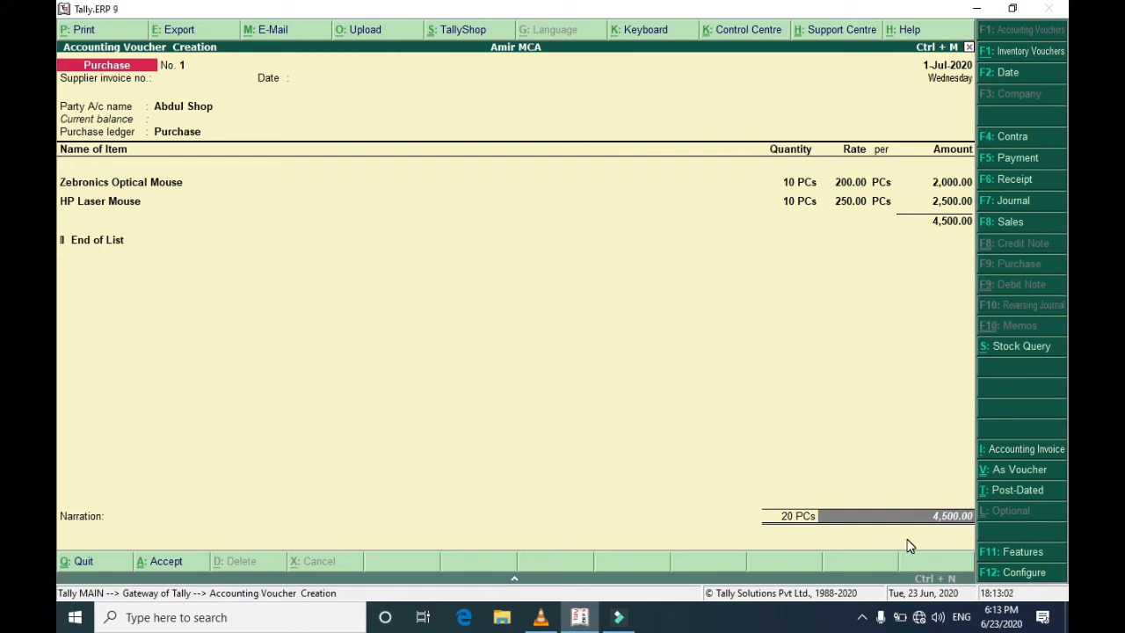
{"action": "key", "text": "Return"}
{"action": "key", "text": "Return"}
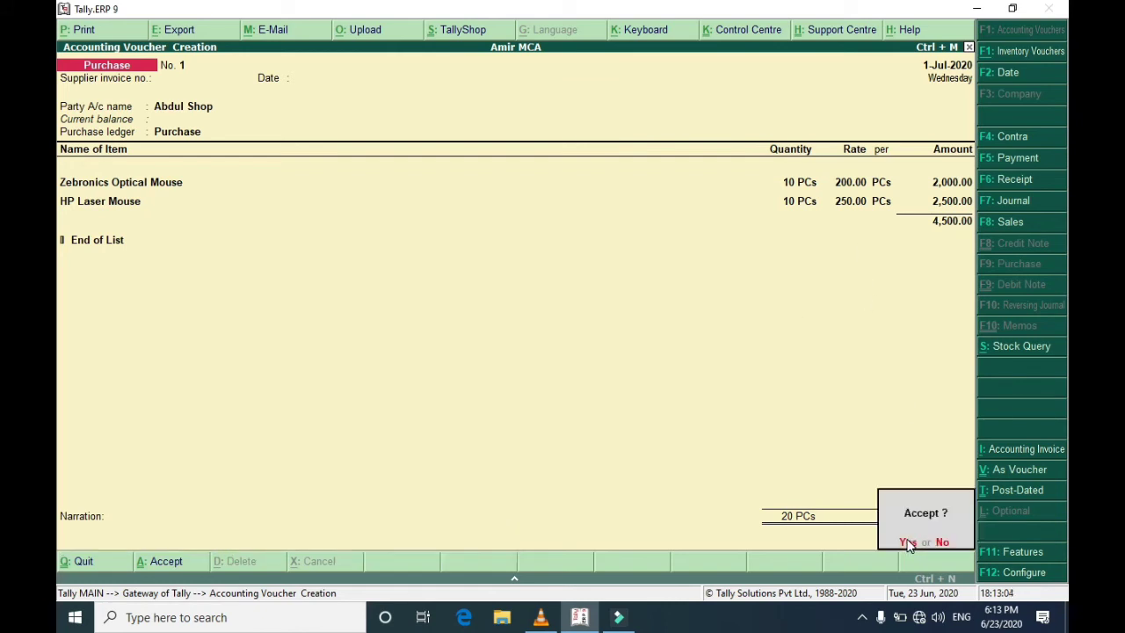
{"action": "left_click", "coordinate": [907, 542]}
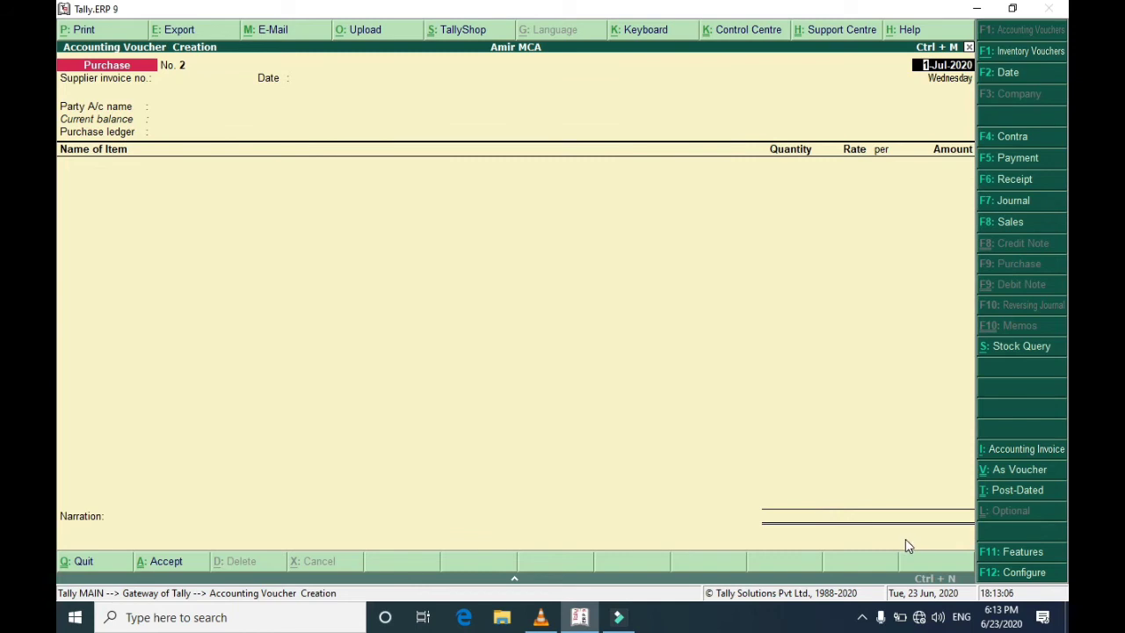
{"action": "key", "text": "Escape"}
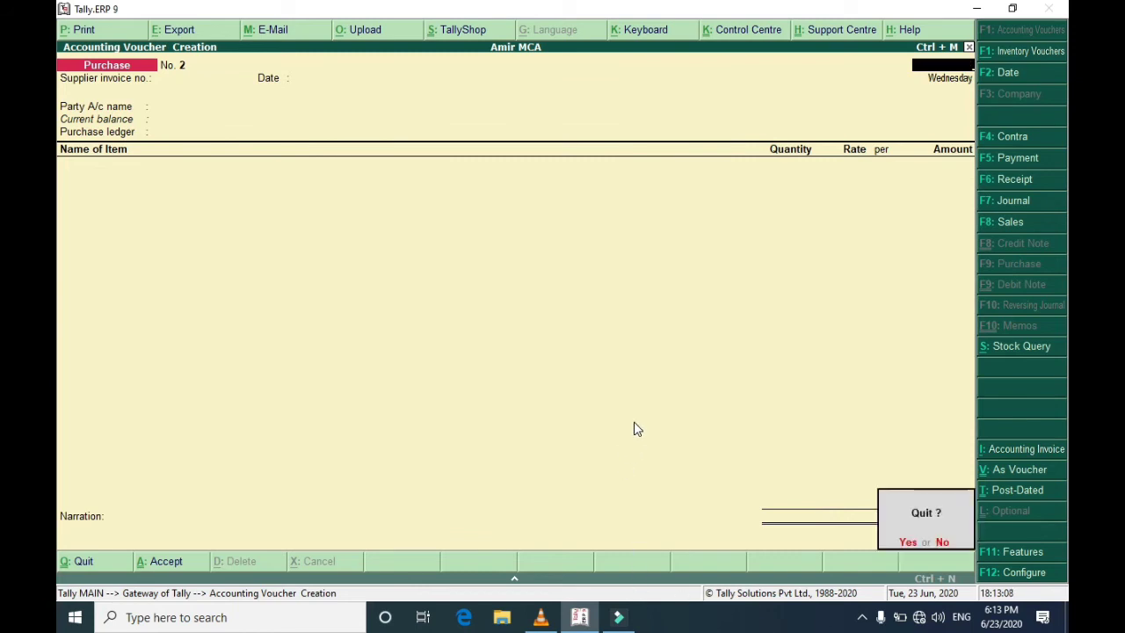
{"action": "key", "text": "Return"}
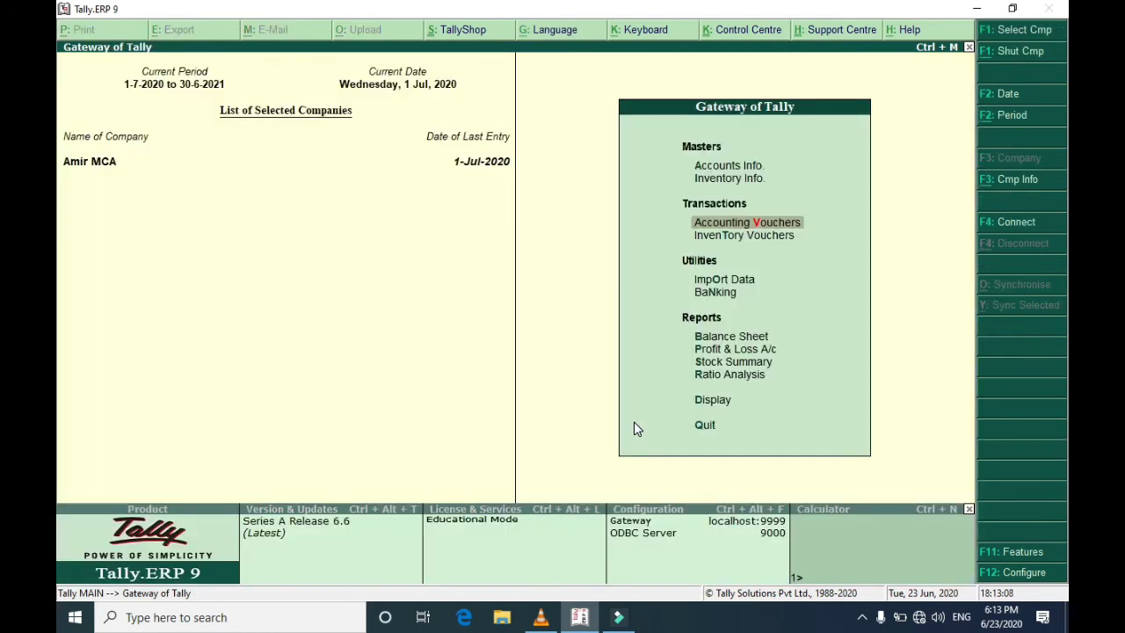
Examine the closing quantity, rate and value of the Laser Mouse and Optical Mouse groups in the Stock Summary
{"action": "left_click", "coordinate": [714, 369]}
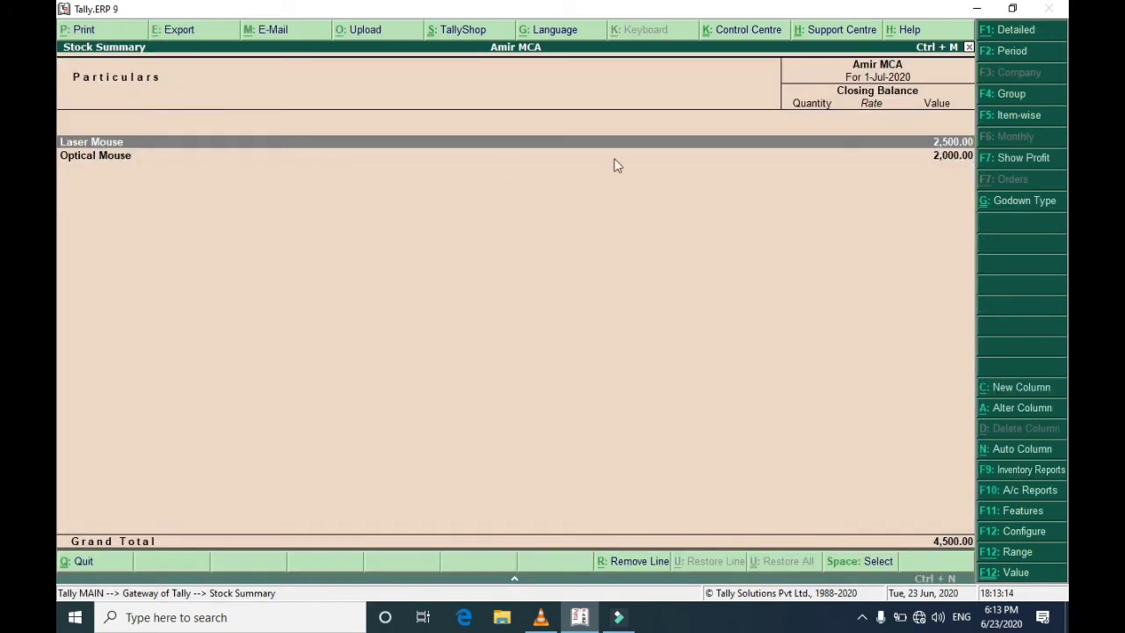
{"action": "key", "text": "Return"}
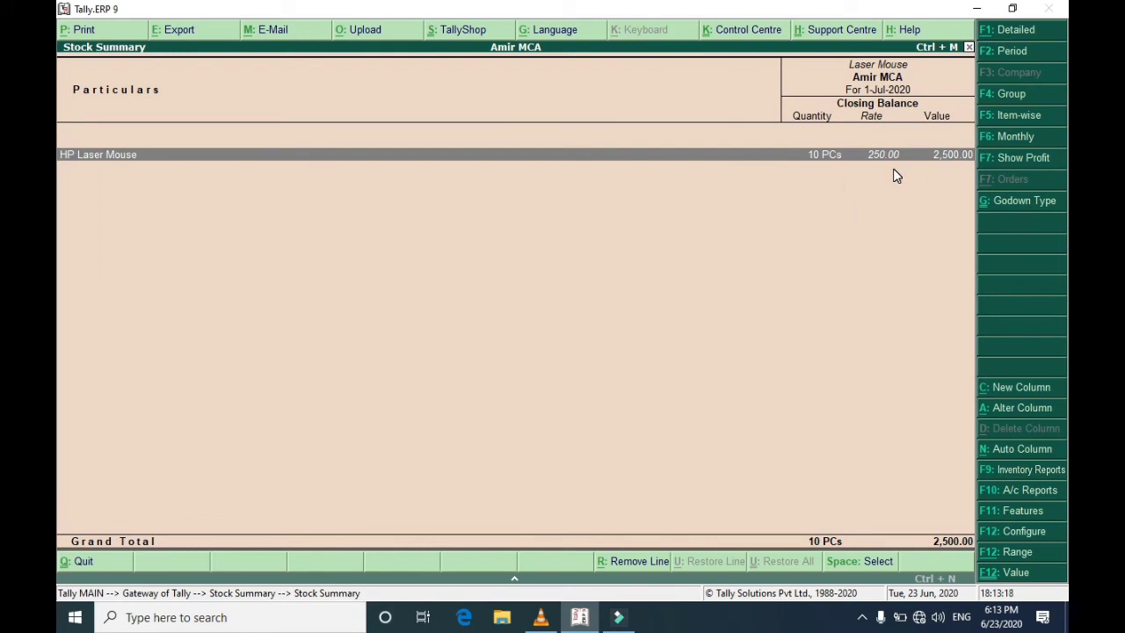
{"action": "key", "text": "Escape"}
{"action": "left_click", "coordinate": [107, 160]}
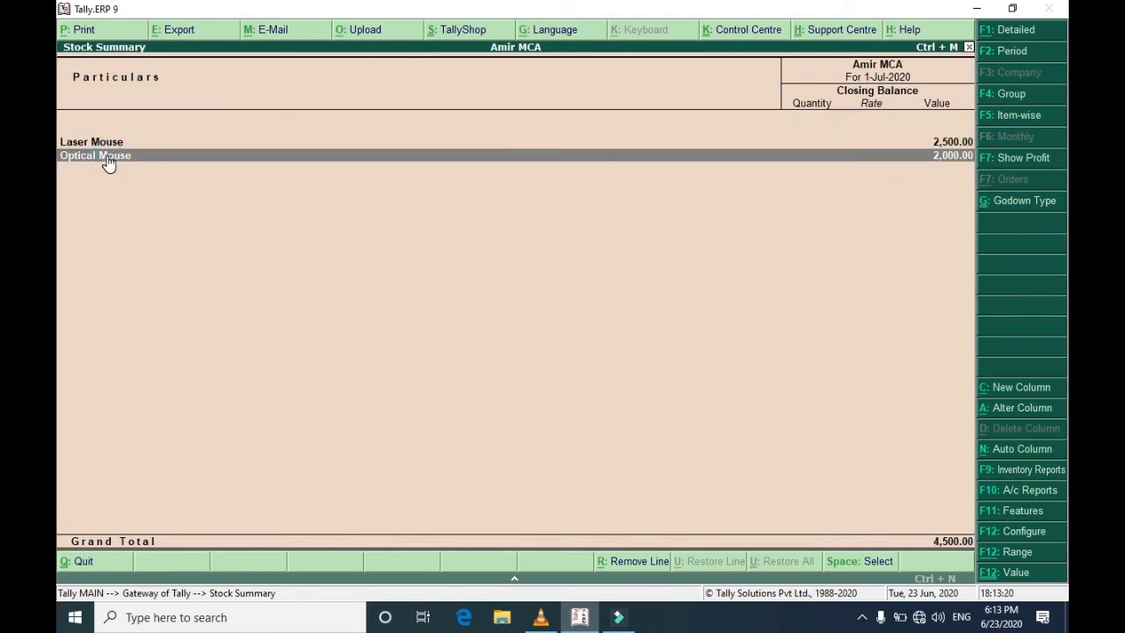
{"action": "left_click", "coordinate": [107, 162]}
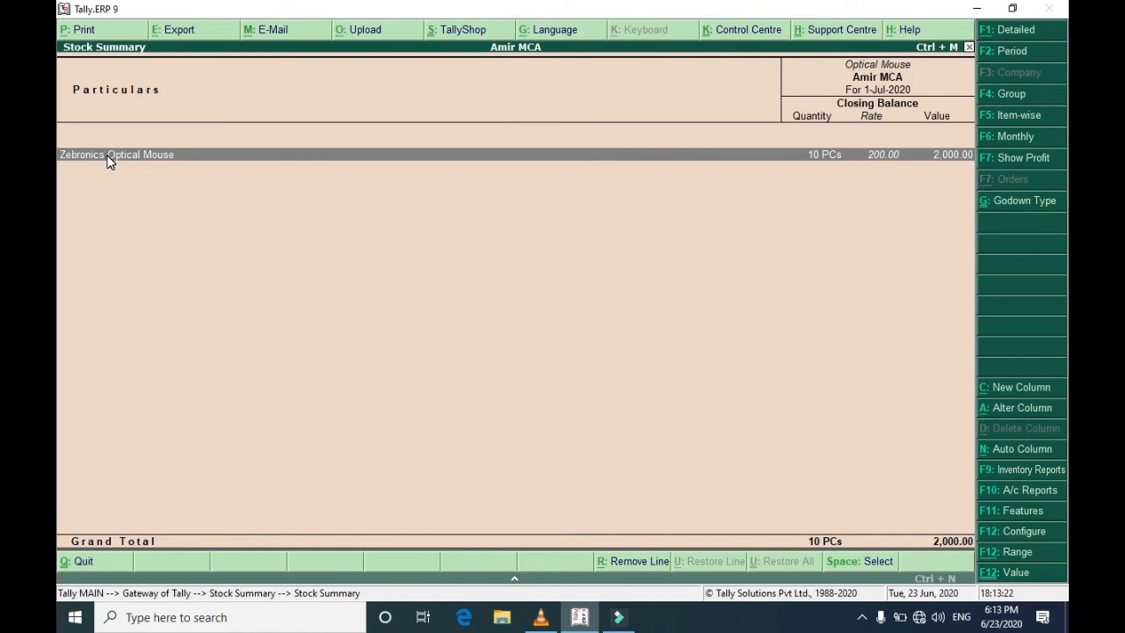
{"action": "key", "text": "Escape"}
{"action": "key", "text": "Escape"}
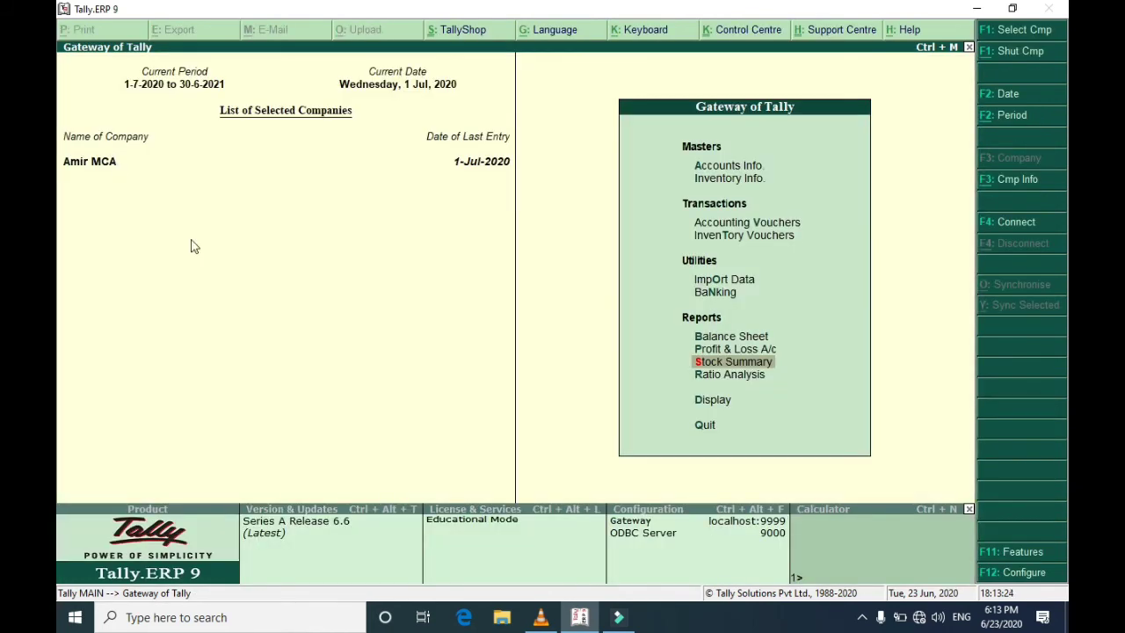
Check the sales example in VLC, then start a Sales voucher in Tally dated 2-Jul-2020, leaving the reference number blank
{"action": "left_click", "coordinate": [540, 617]}
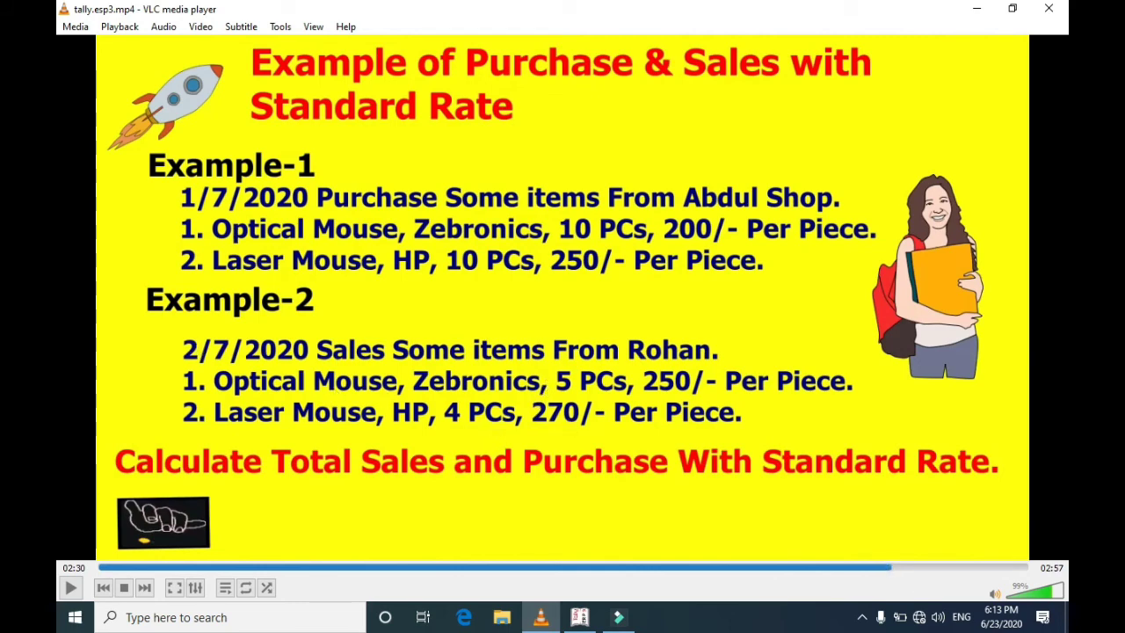
{"action": "left_click", "coordinate": [579, 617]}
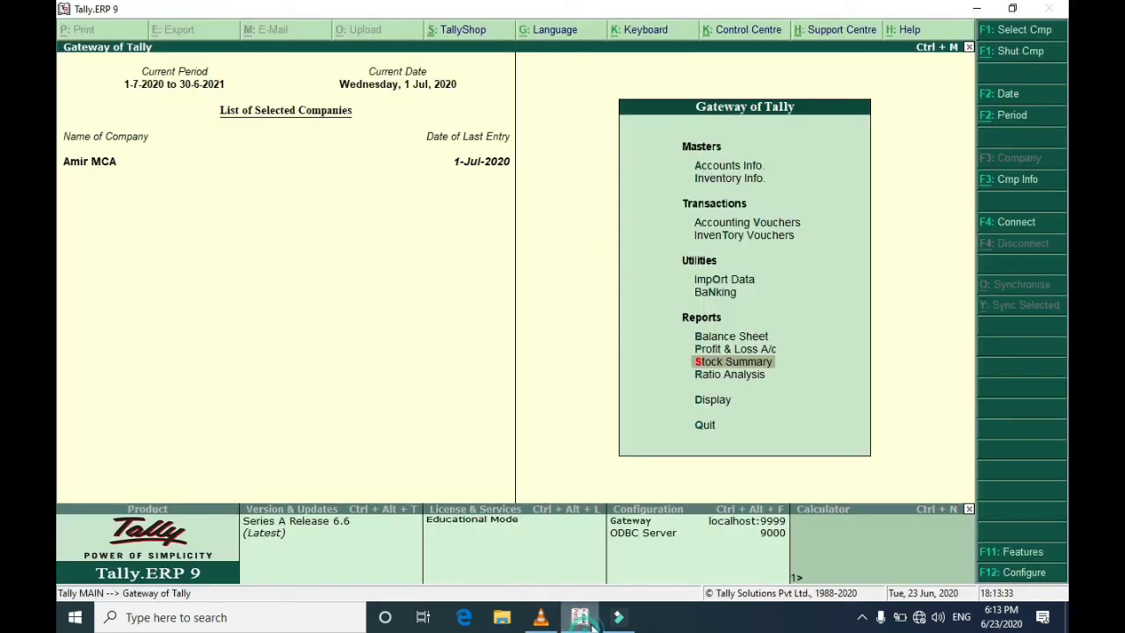
{"action": "left_click", "coordinate": [754, 230]}
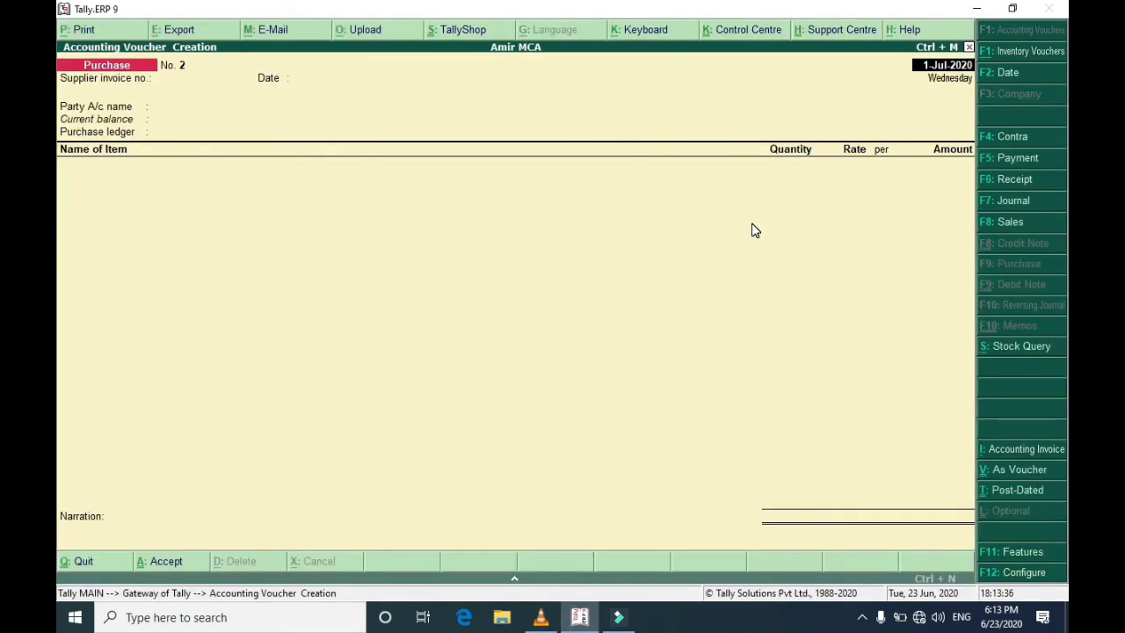
{"action": "left_click", "coordinate": [1009, 222]}
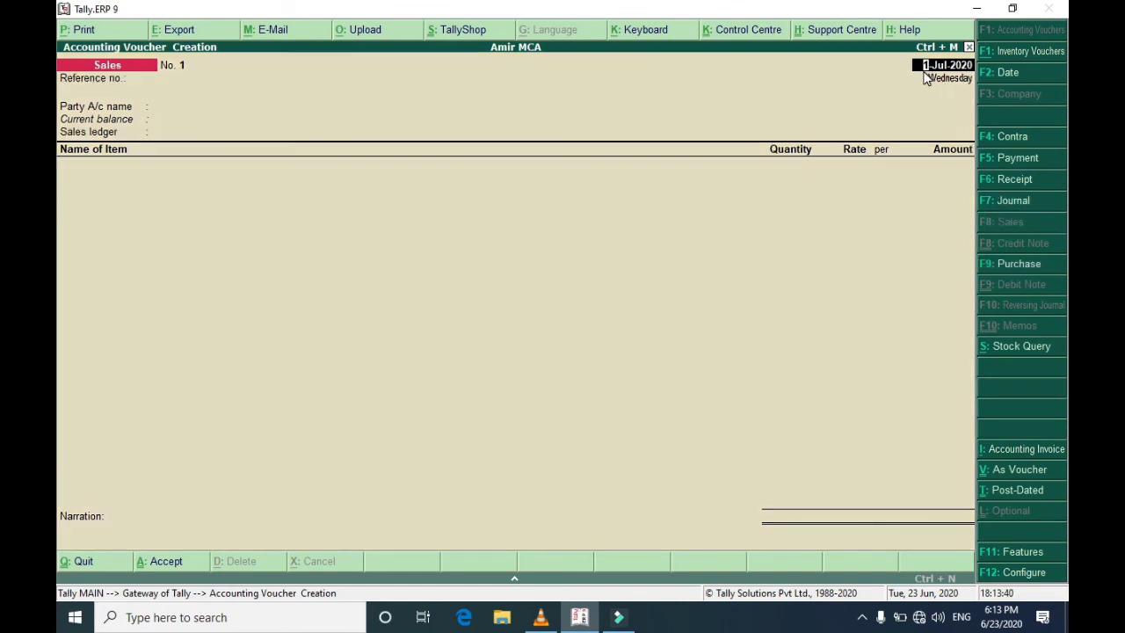
{"action": "type", "text": "2/7/2020"}
{"action": "key", "text": "Return"}
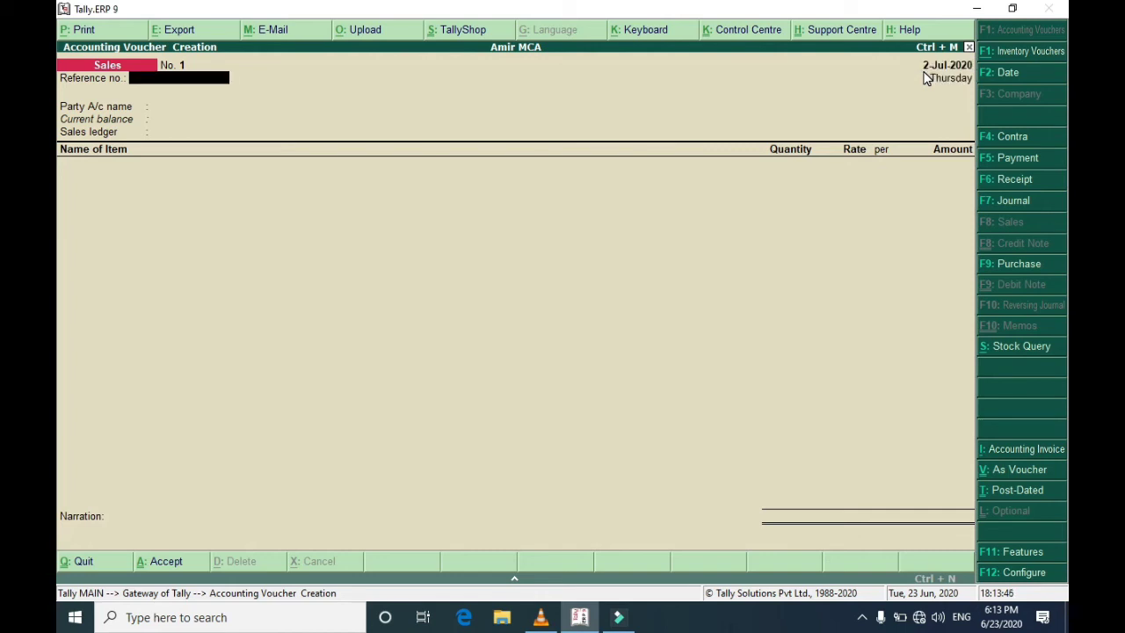
{"action": "key", "text": "Return"}
Choose the individual customer's ledger as the sales party, leave the despatch and order details blank, and select the Sales ledger
{"action": "key", "text": "Down"}
{"action": "key", "text": "Down"}
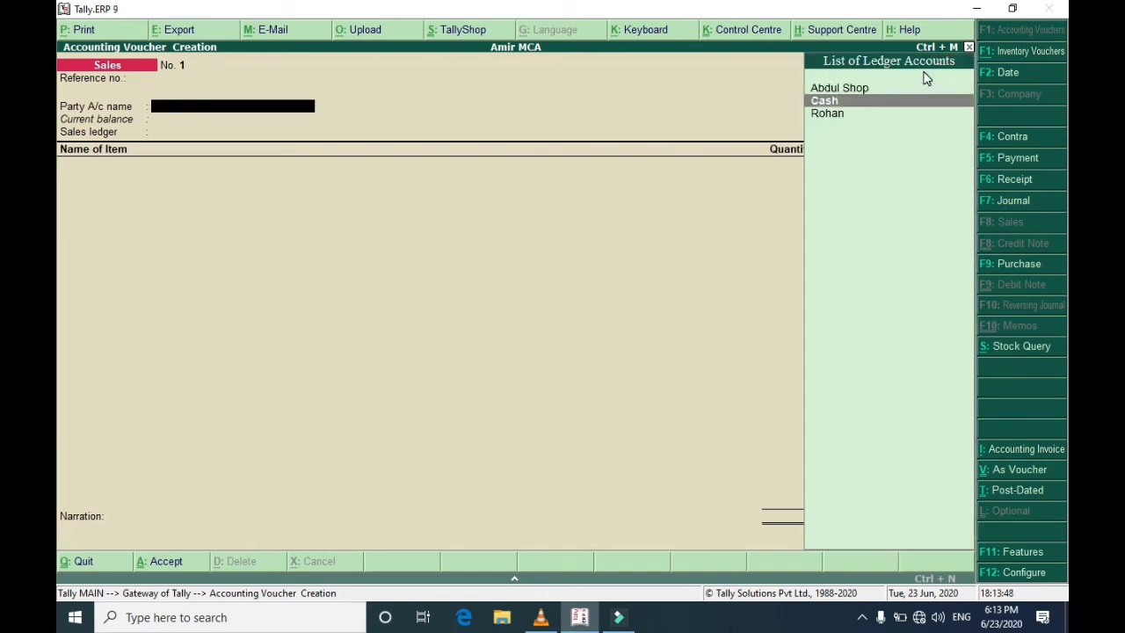
{"action": "key", "text": "Return"}
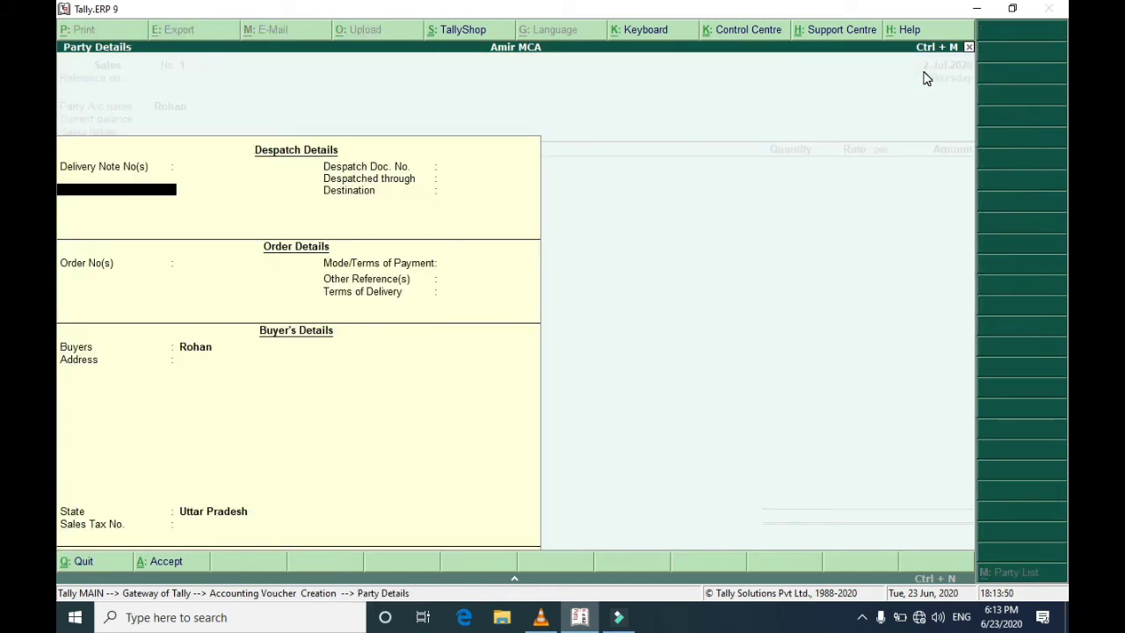
{"action": "key", "text": "Return"}
{"action": "key", "text": "Return"}
{"action": "key", "text": "Return"}
{"action": "key", "text": "Return"}
{"action": "key", "text": "Return"}
{"action": "key", "text": "Return"}
{"action": "key", "text": "Return"}
{"action": "key", "text": "Return"}
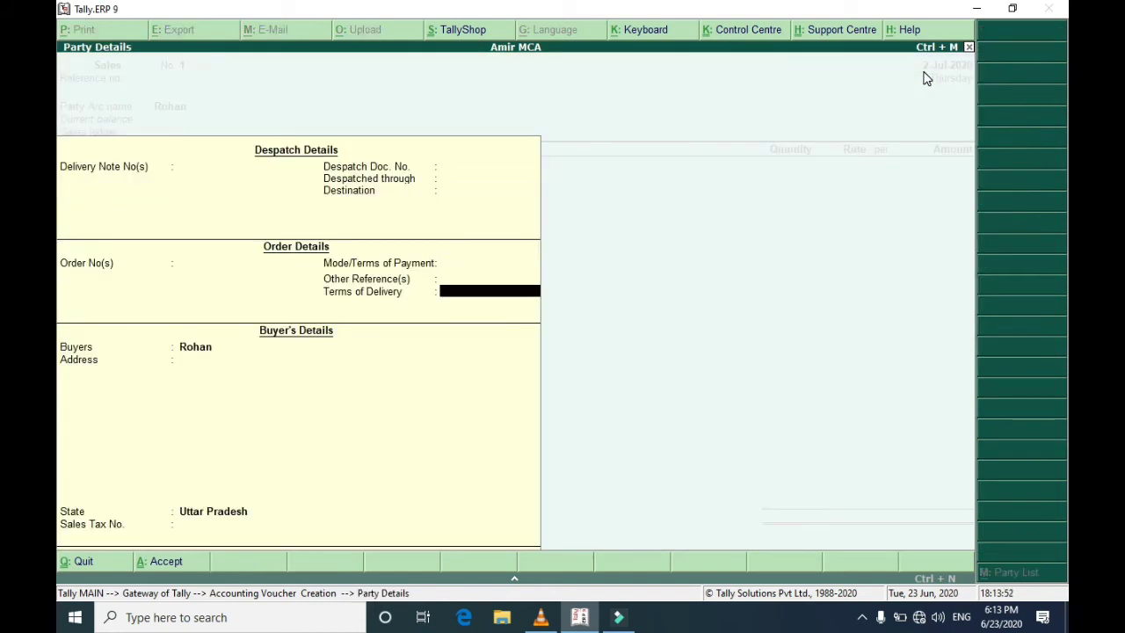
{"action": "key", "text": "Return"}
{"action": "key", "text": "Return"}
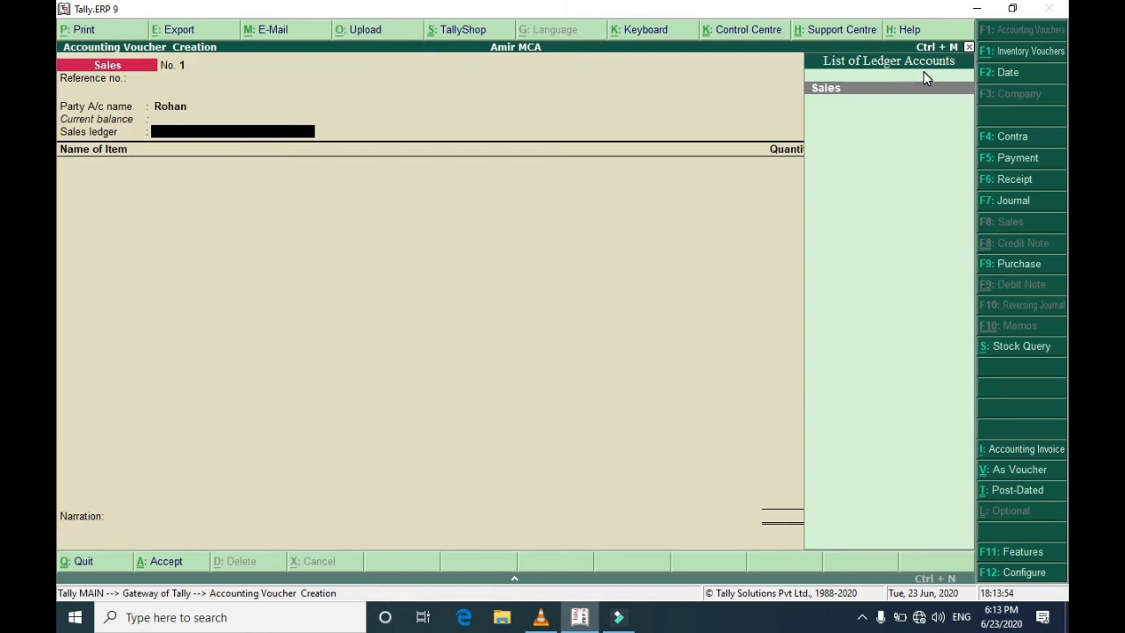
{"action": "key", "text": "Return"}
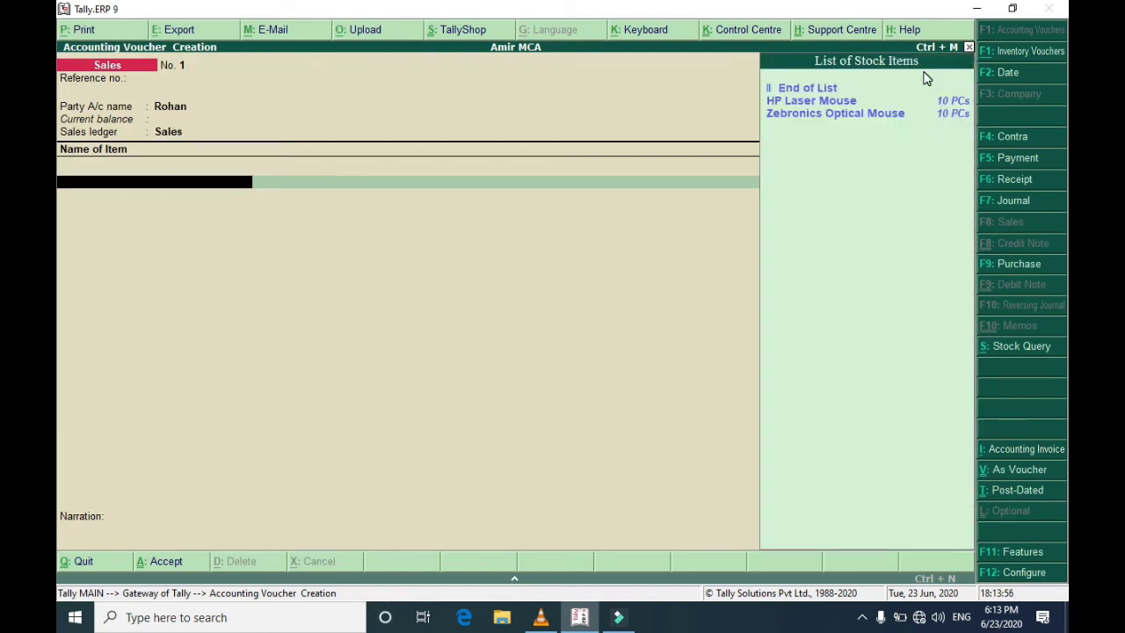
Add 5 PCs of Zebronics Optical Mouse to the sale, allocated to Main Store at the standard rate of 250 per PCs
{"action": "key", "text": "Down"}
{"action": "key", "text": "Down"}
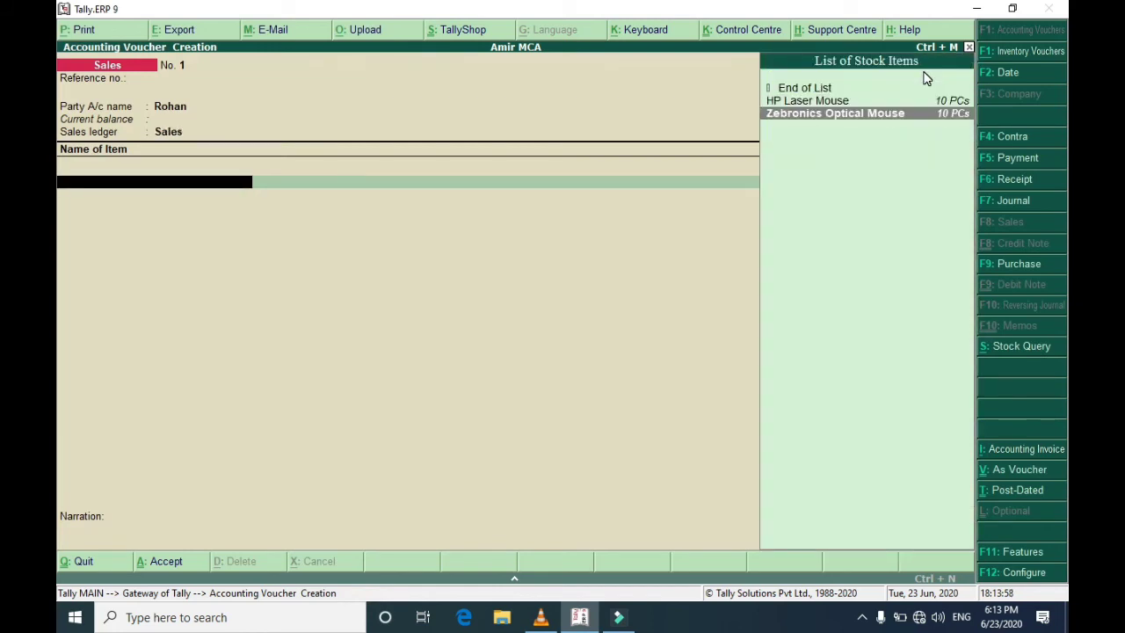
{"action": "key", "text": "Return"}
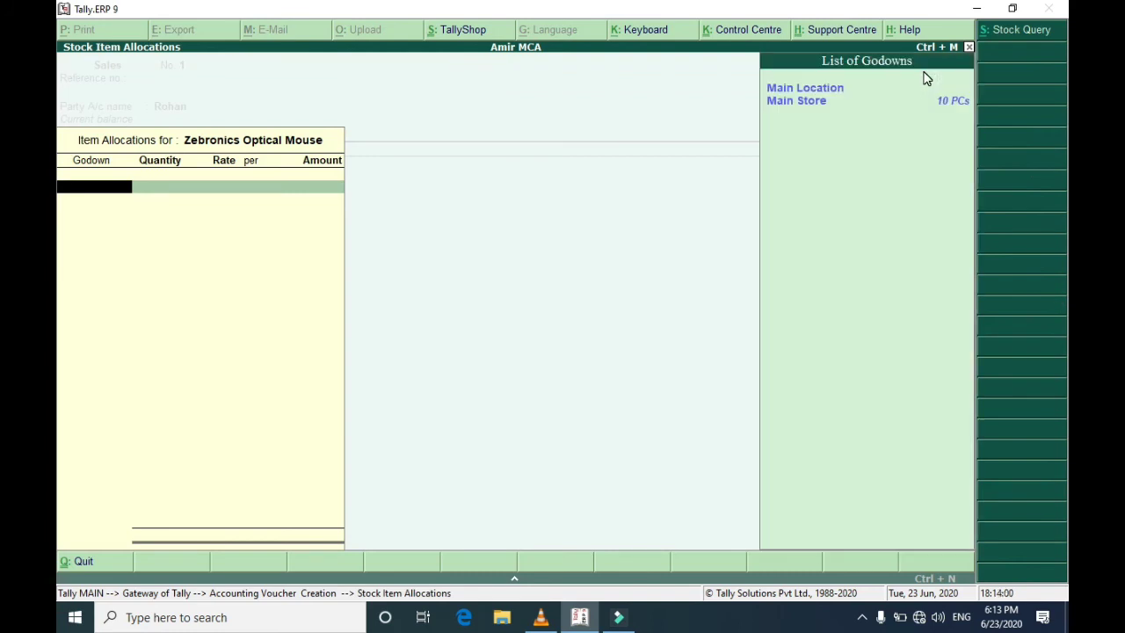
{"action": "key", "text": "Down"}
{"action": "key", "text": "Return"}
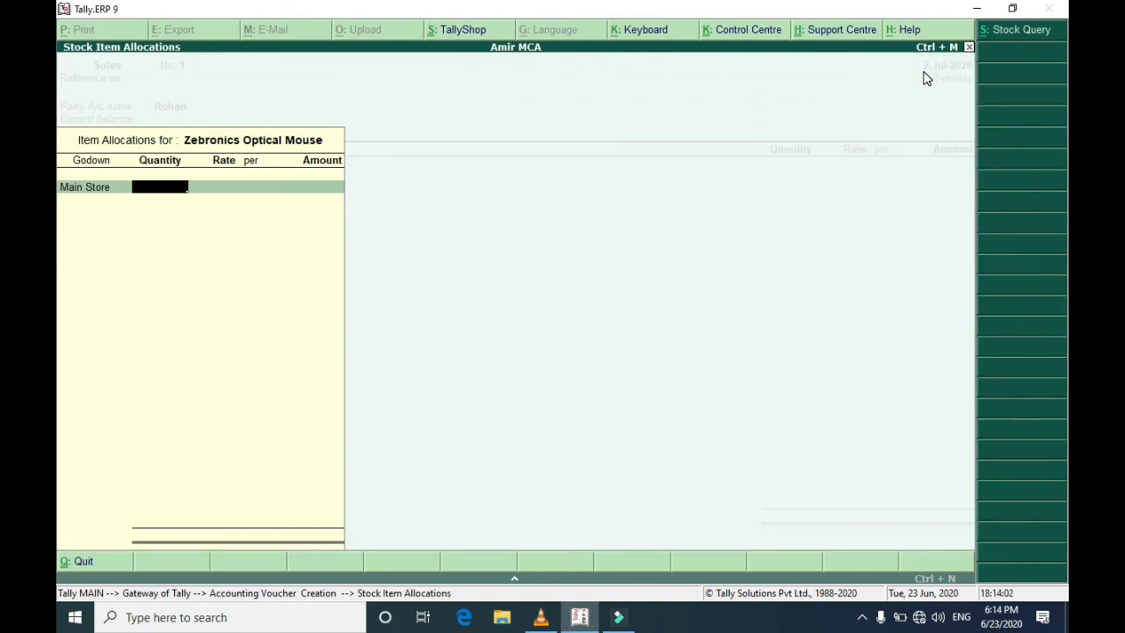
{"action": "type", "text": "5"}
{"action": "key", "text": "Return"}
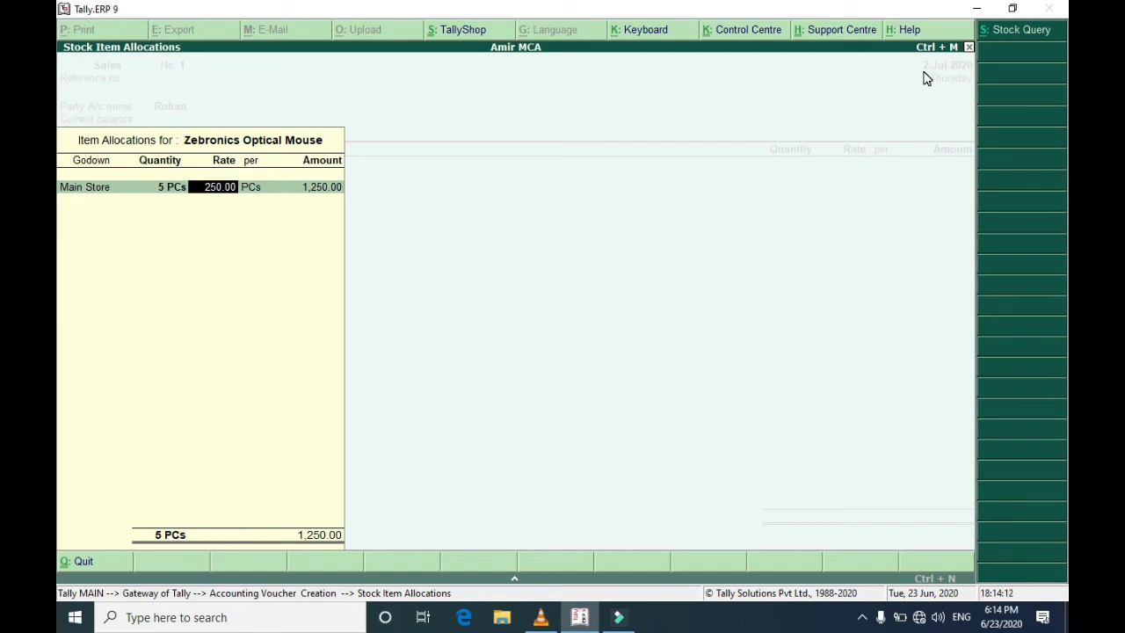
{"action": "key", "text": "Return"}
{"action": "key", "text": "Return"}
{"action": "key", "text": "Return"}
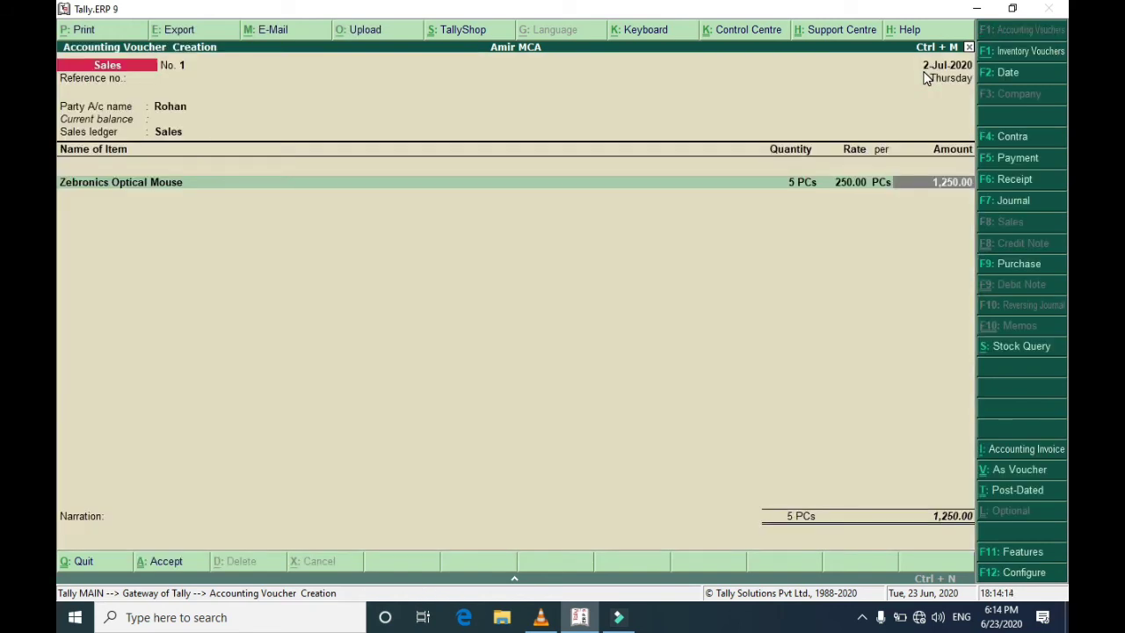
{"action": "key", "text": "Return"}
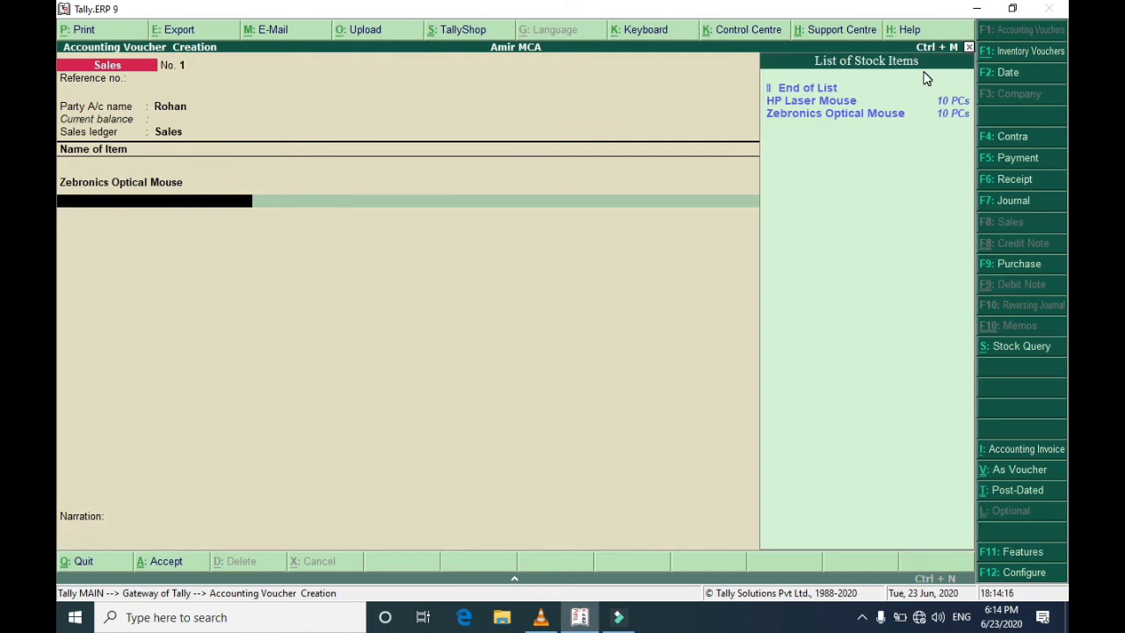
Add 4 PCs of HP Laser Mouse to the sale, allocated to Main Store at the standard rate of 270 per PCs
{"action": "key", "text": "Down"}
{"action": "key", "text": "Return"}
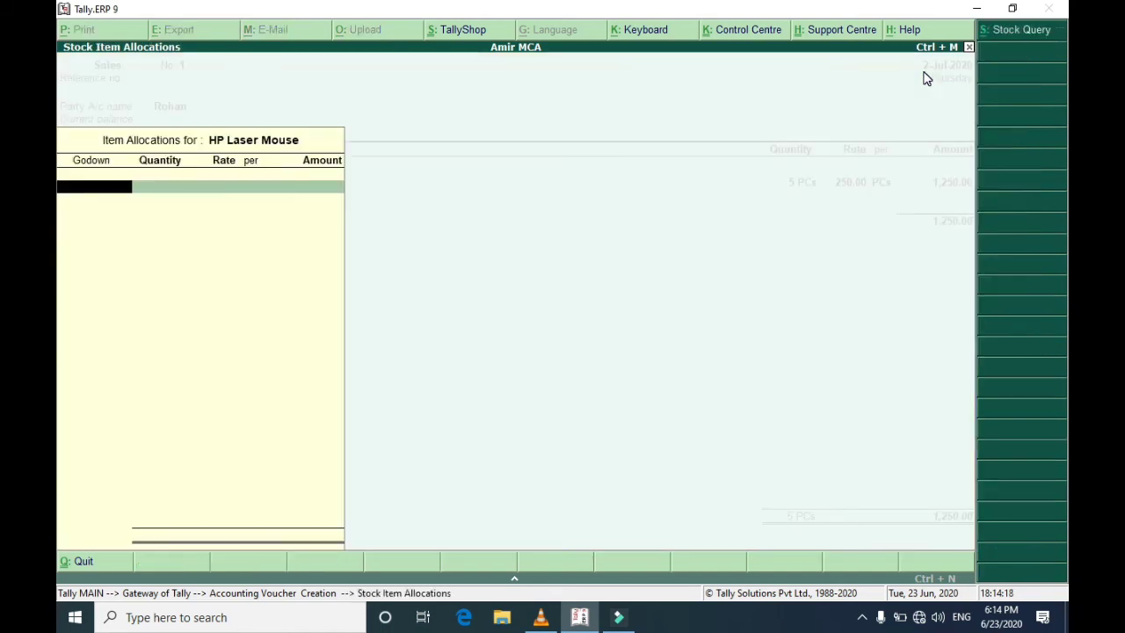
{"action": "key", "text": "Down"}
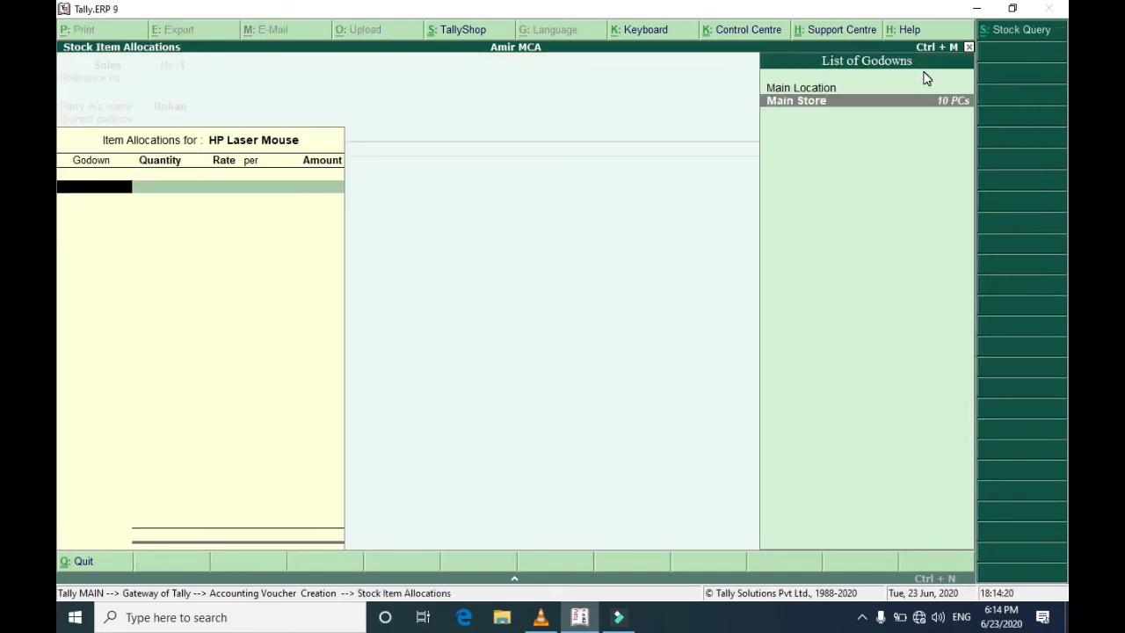
{"action": "key", "text": "Return"}
{"action": "type", "text": "4"}
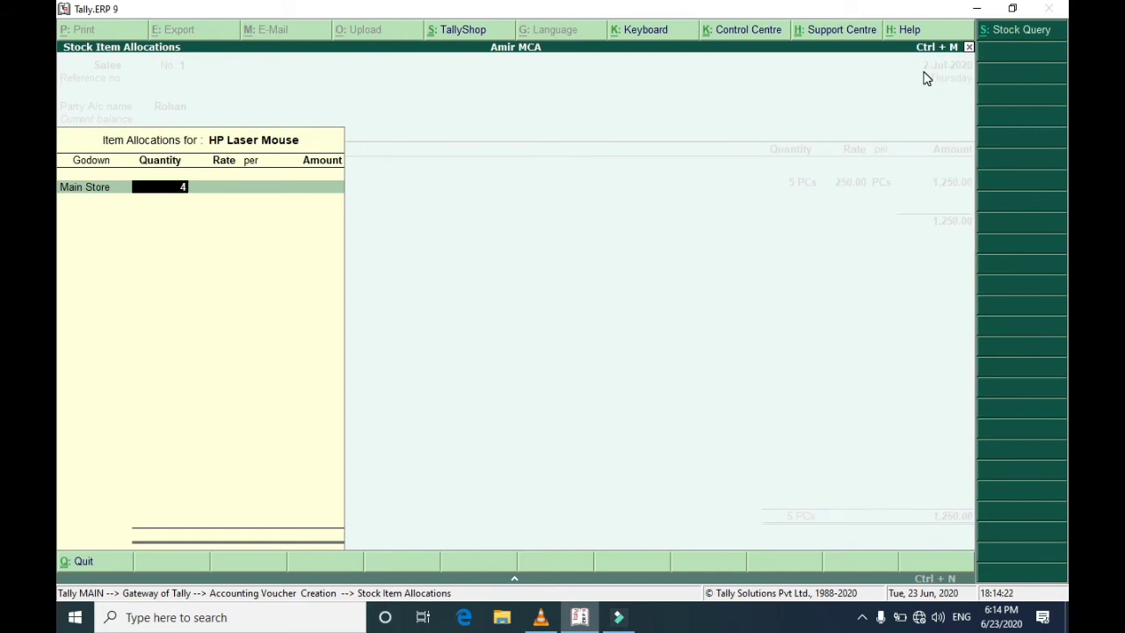
{"action": "key", "text": "Return"}
{"action": "key", "text": "Return"}
{"action": "key", "text": "Return"}
{"action": "key", "text": "Return"}
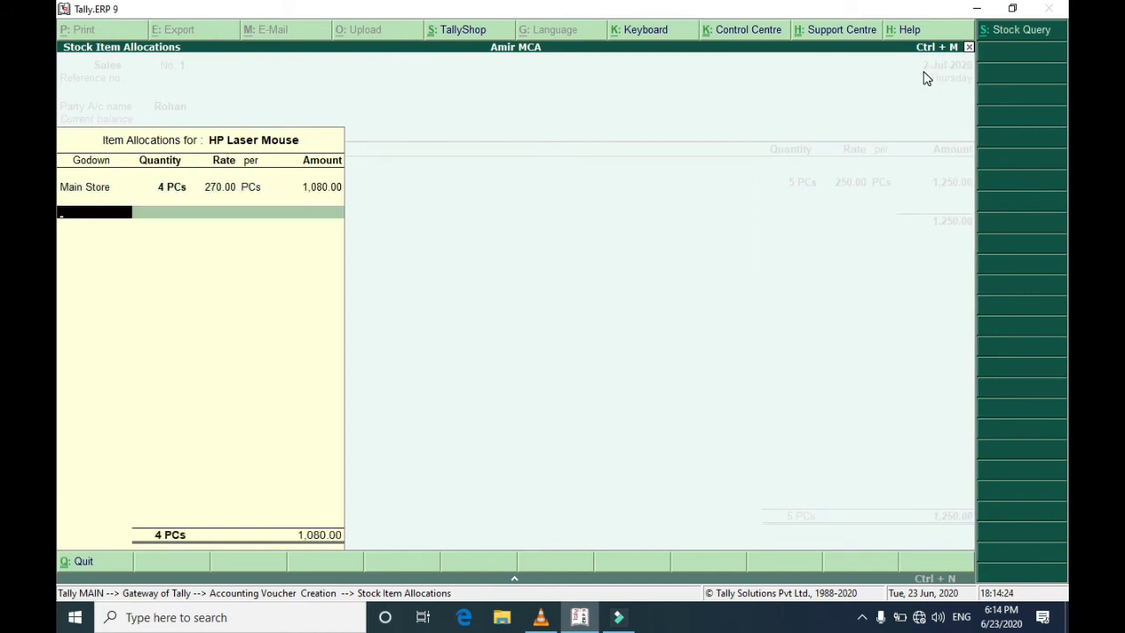
{"action": "key", "text": "Return"}
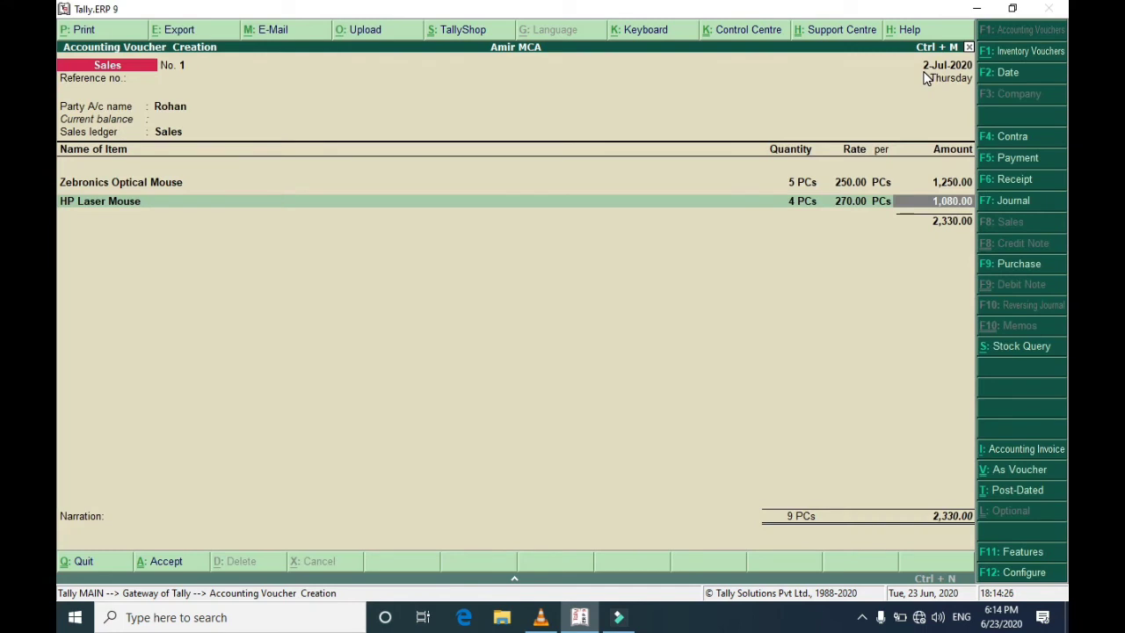
{"action": "key", "text": "Return"}
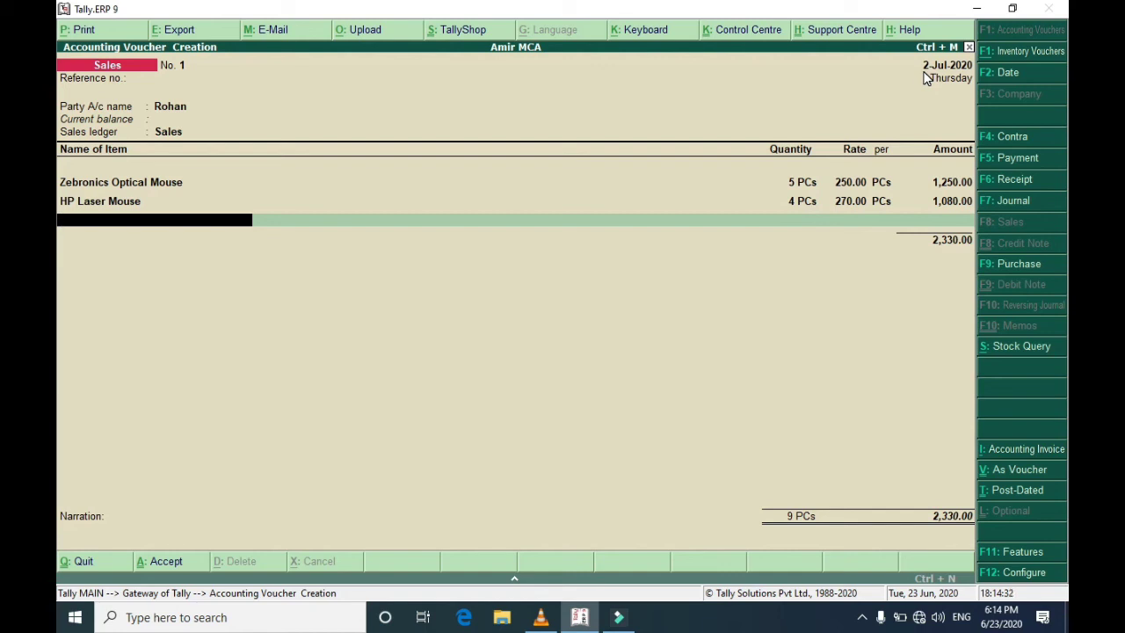
End the item list, save the sales voucher without a narration, and return to the Gateway of Tally
{"action": "key", "text": "Return"}
{"action": "key", "text": "Return"}
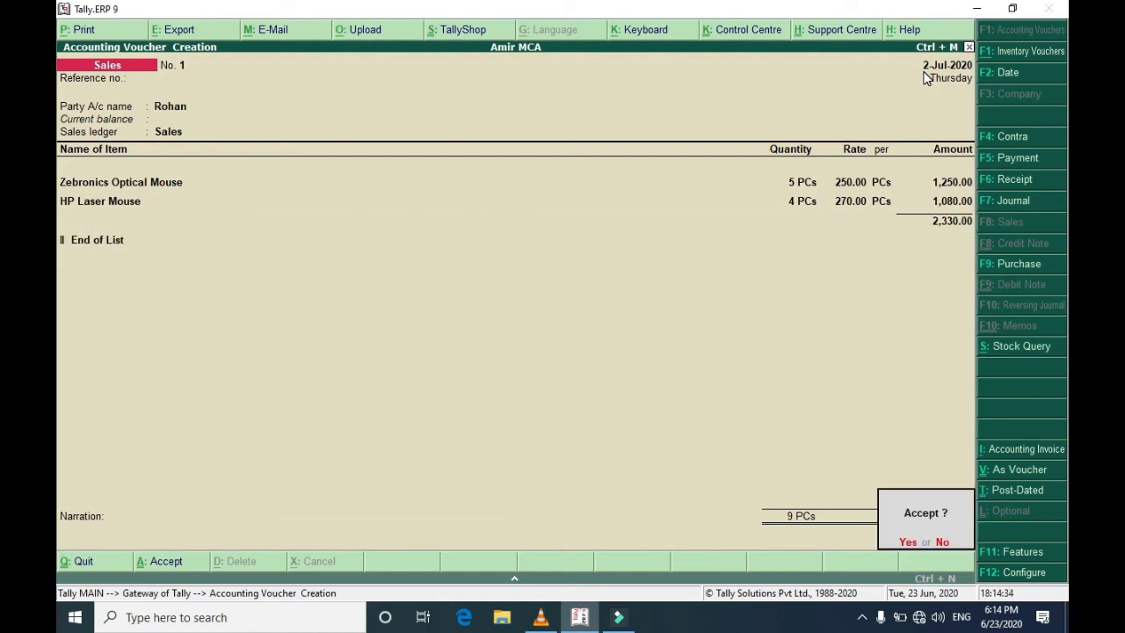
{"action": "key", "text": "Return"}
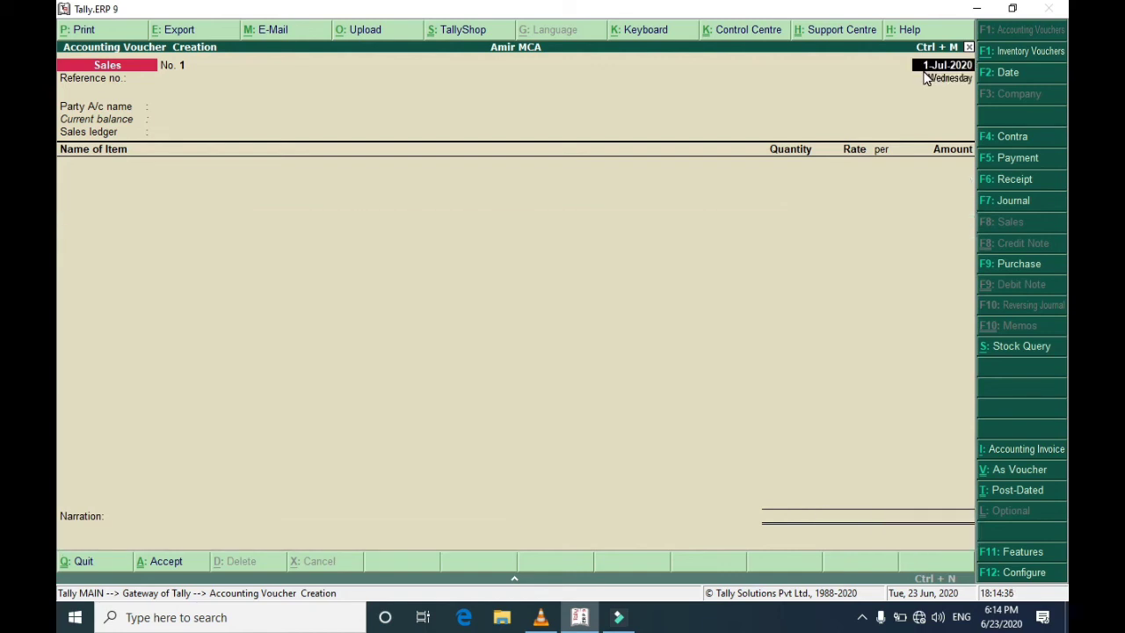
{"action": "key", "text": "Escape"}
{"action": "key", "text": "Return"}
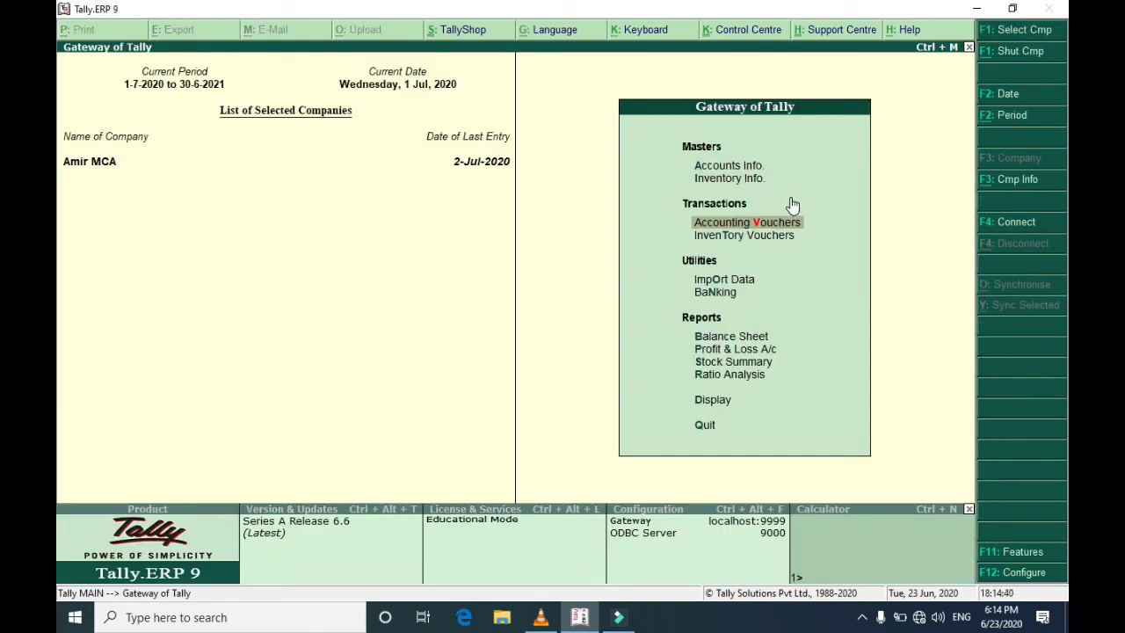
Check the remaining quantity, rate and value of the Laser Mouse and Optical Mouse groups in the Stock Summary after the sale
{"action": "left_click", "coordinate": [720, 363]}
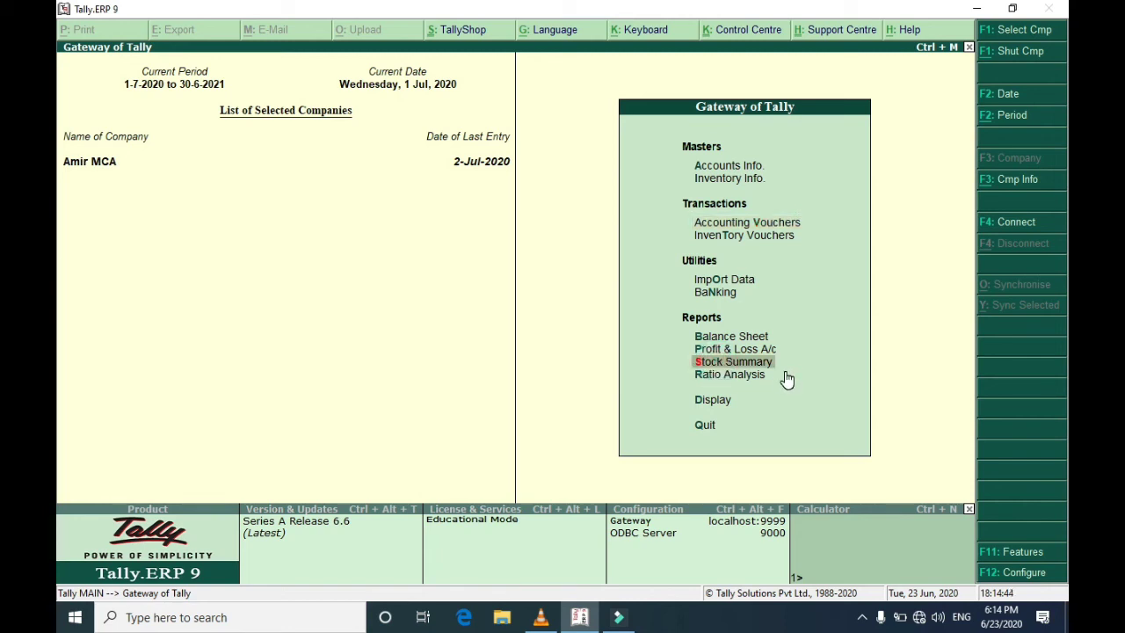
{"action": "key", "text": "Return"}
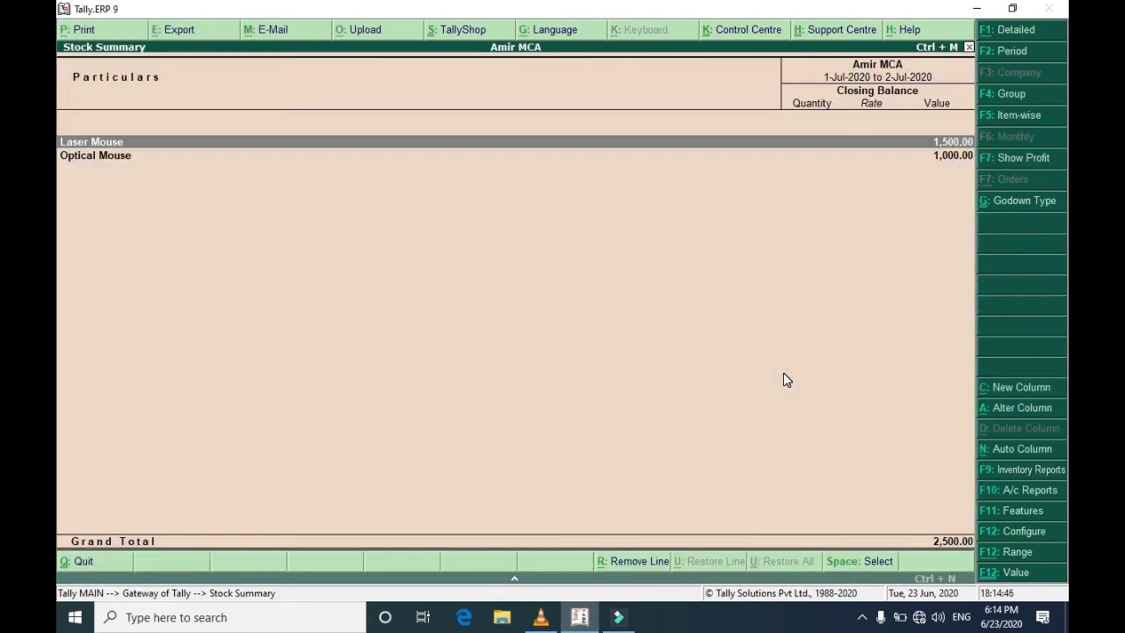
{"action": "key", "text": "Return"}
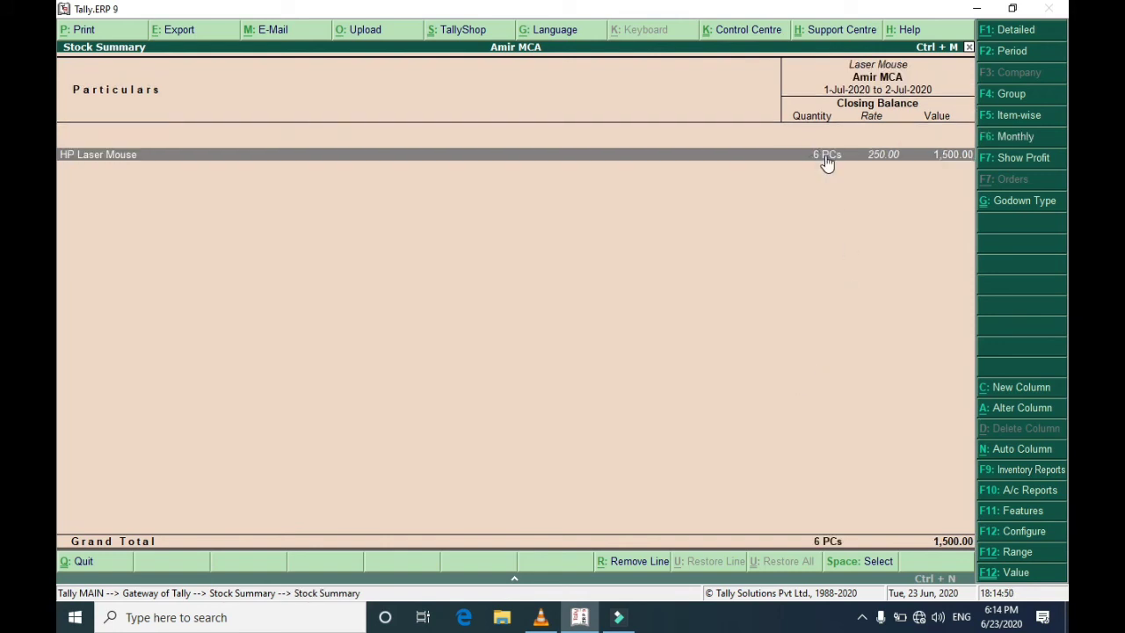
{"action": "key", "text": "Escape"}
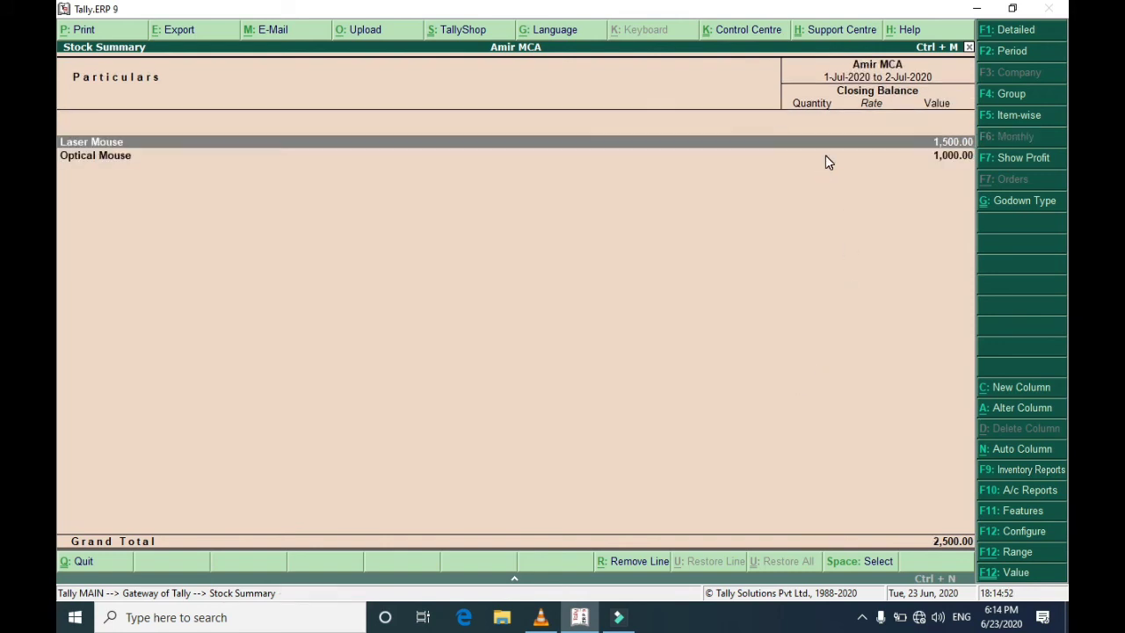
{"action": "key", "text": "Down"}
{"action": "key", "text": "Return"}
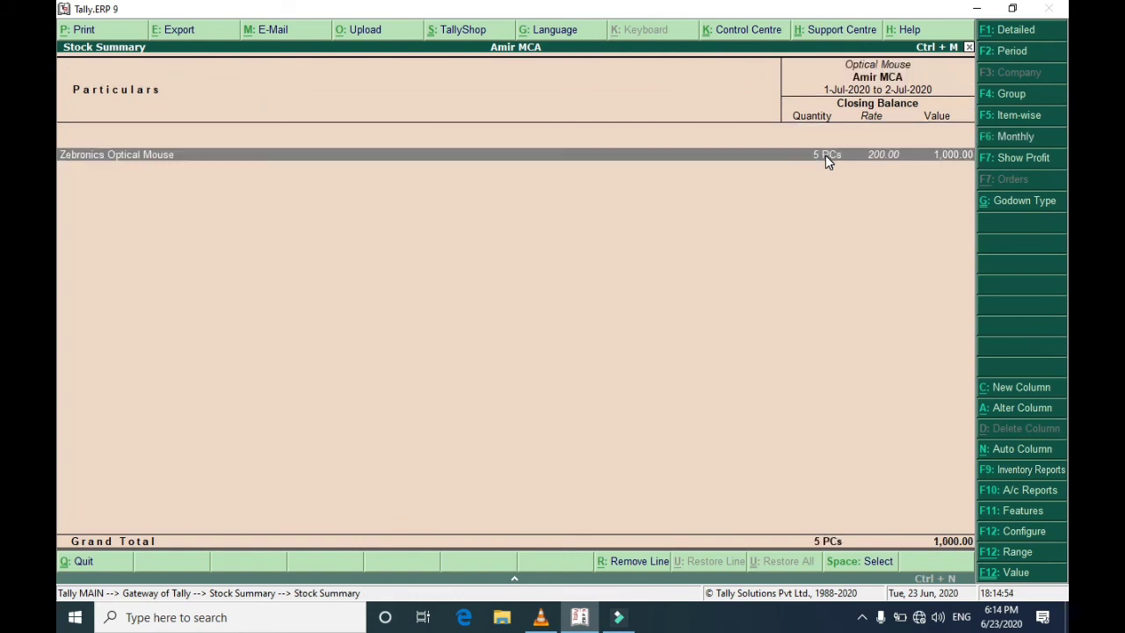
{"action": "key", "text": "Escape"}
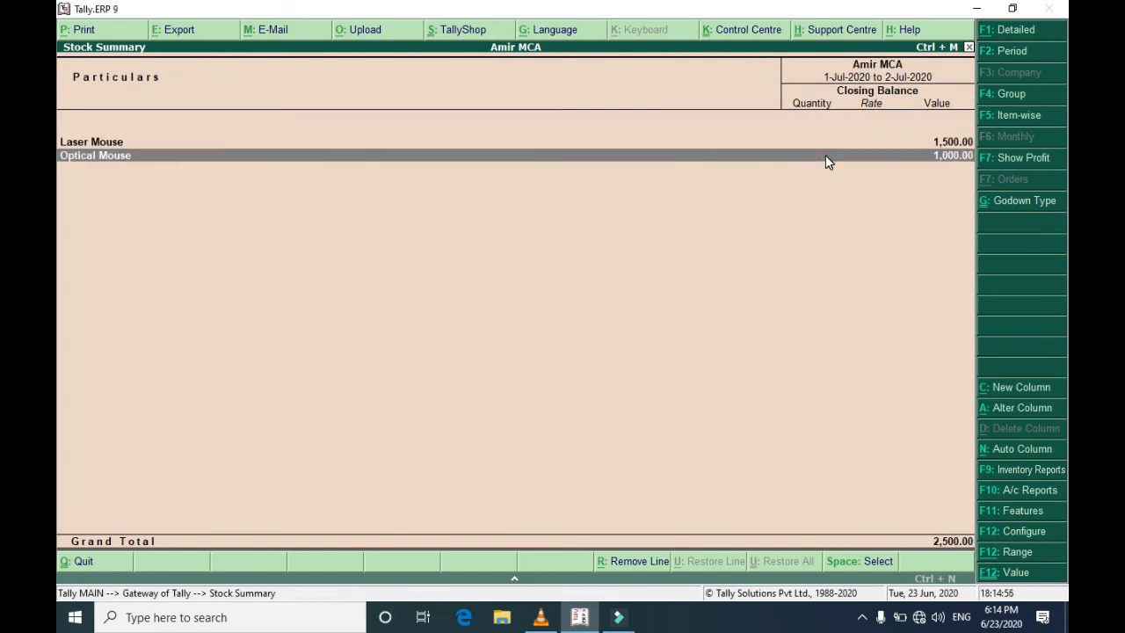
{"action": "key", "text": "Escape"}
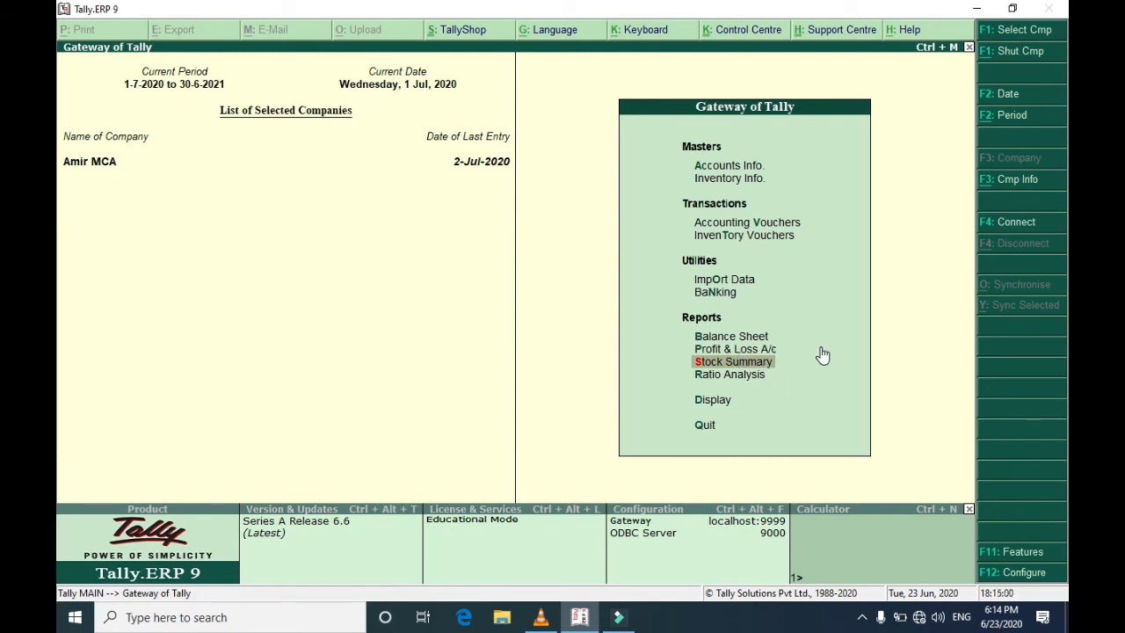
Review purchases, sales, closing stock and net profit in the Profit & Loss A/c, then return to the Gateway of Tally
{"action": "left_click", "coordinate": [717, 352]}
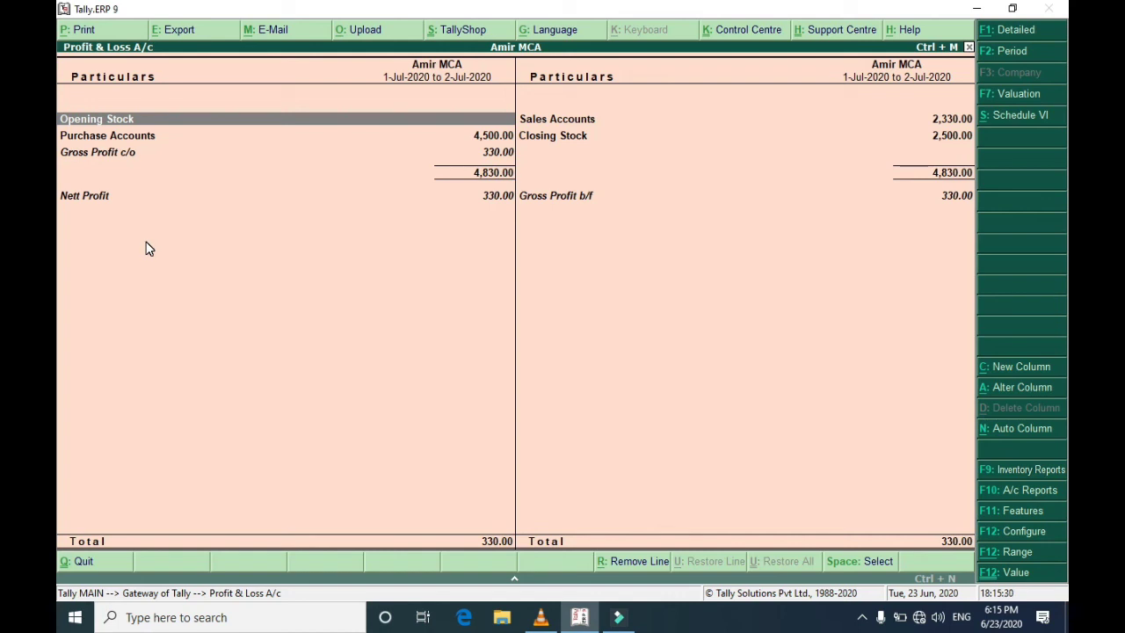
{"action": "key", "text": "Escape"}
{"action": "key", "text": "Escape"}
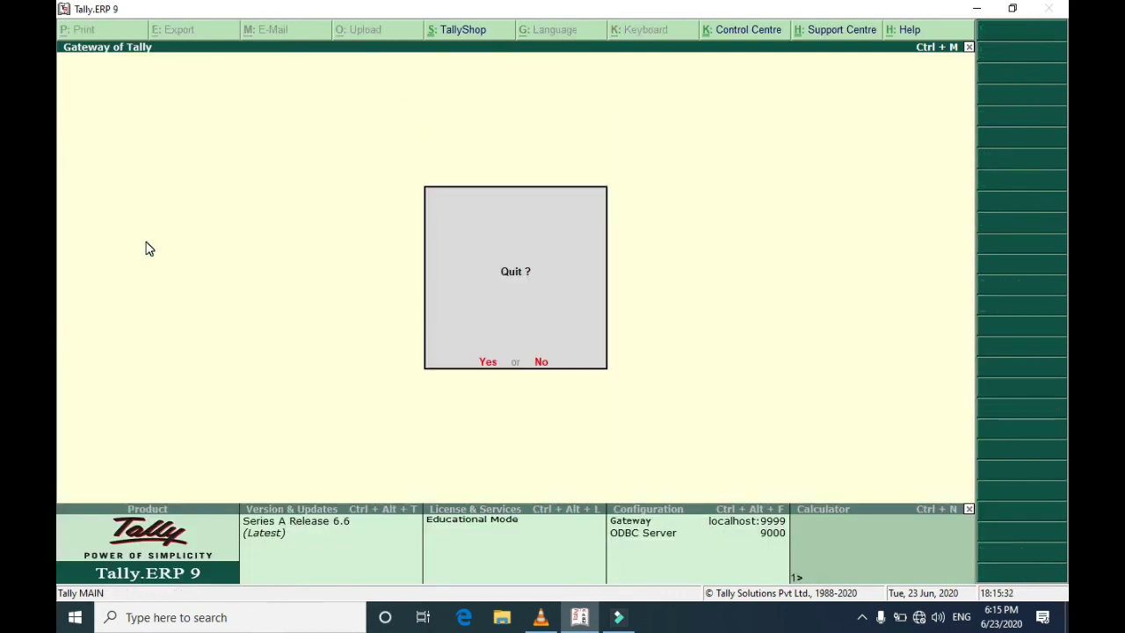
{"action": "key", "text": "Escape"}
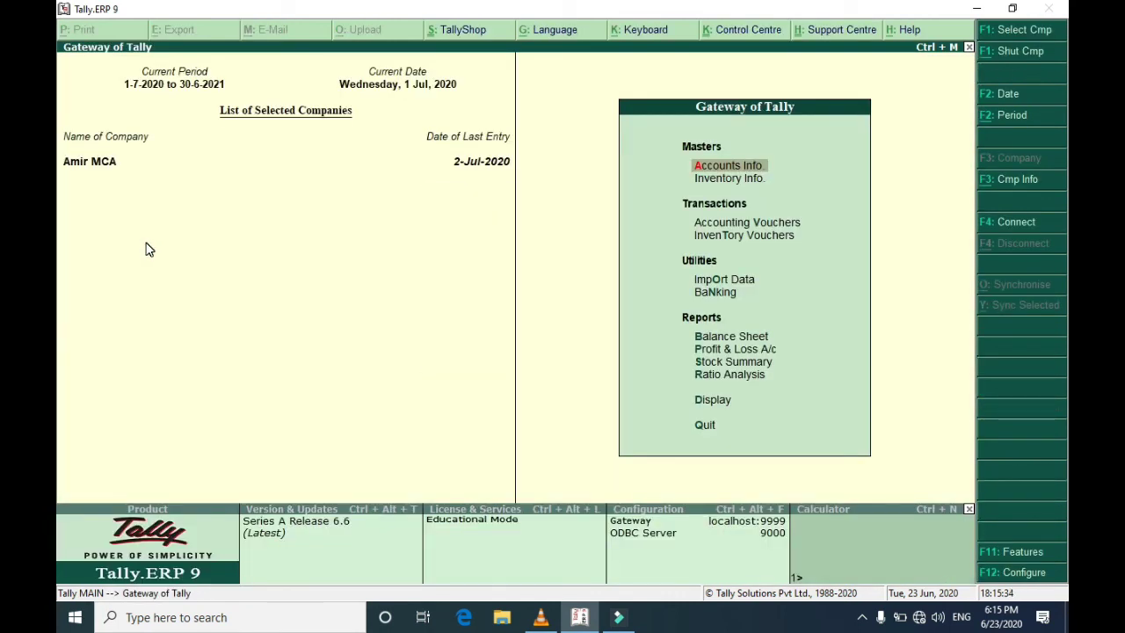
Open the purchase voucher dated 1-7-2020 from the Day Book
{"action": "left_click", "coordinate": [717, 403]}
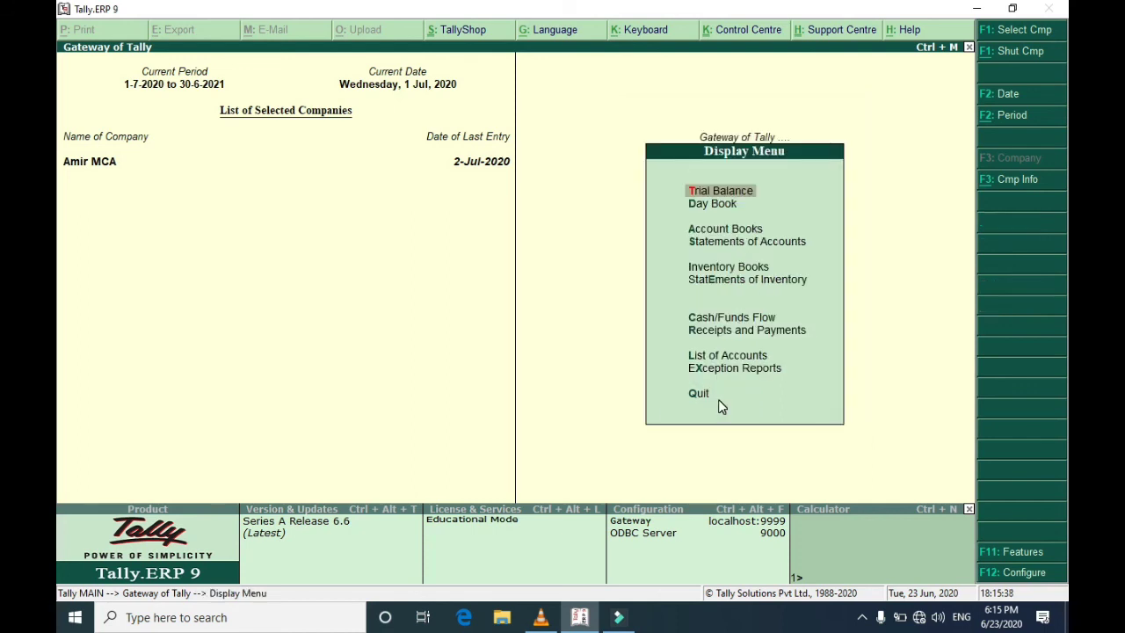
{"action": "key", "text": "Down"}
{"action": "key", "text": "Return"}
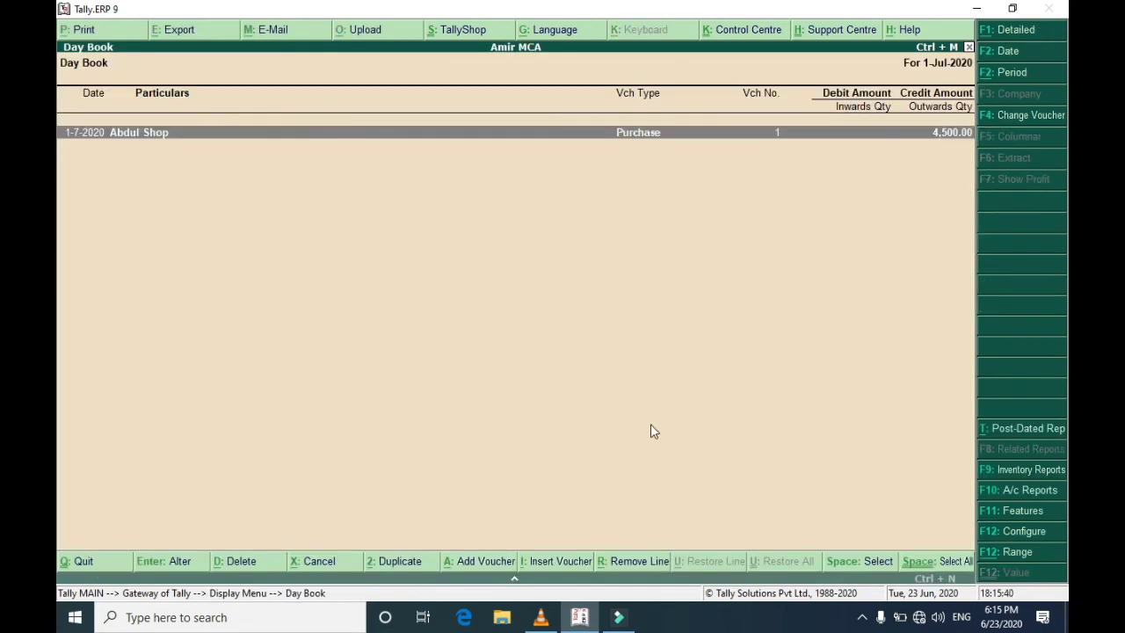
{"action": "double_click", "coordinate": [510, 132]}
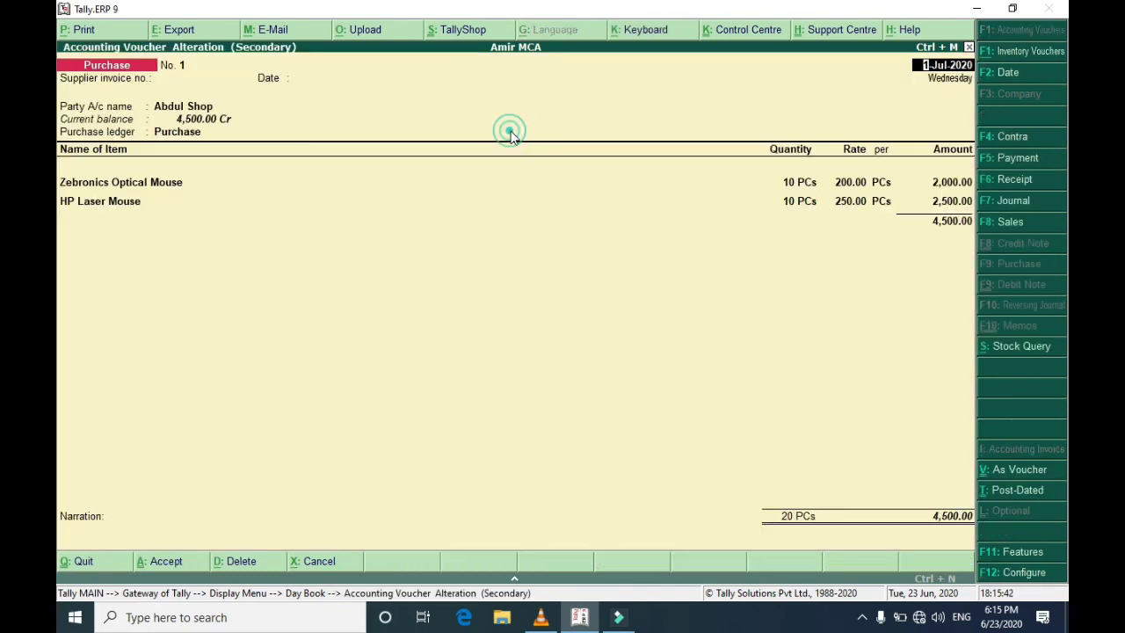
Print the purchase voucher with Microsoft Print to PDF, saving it on the Desktop as "invoice"
{"action": "left_click", "coordinate": [95, 37]}
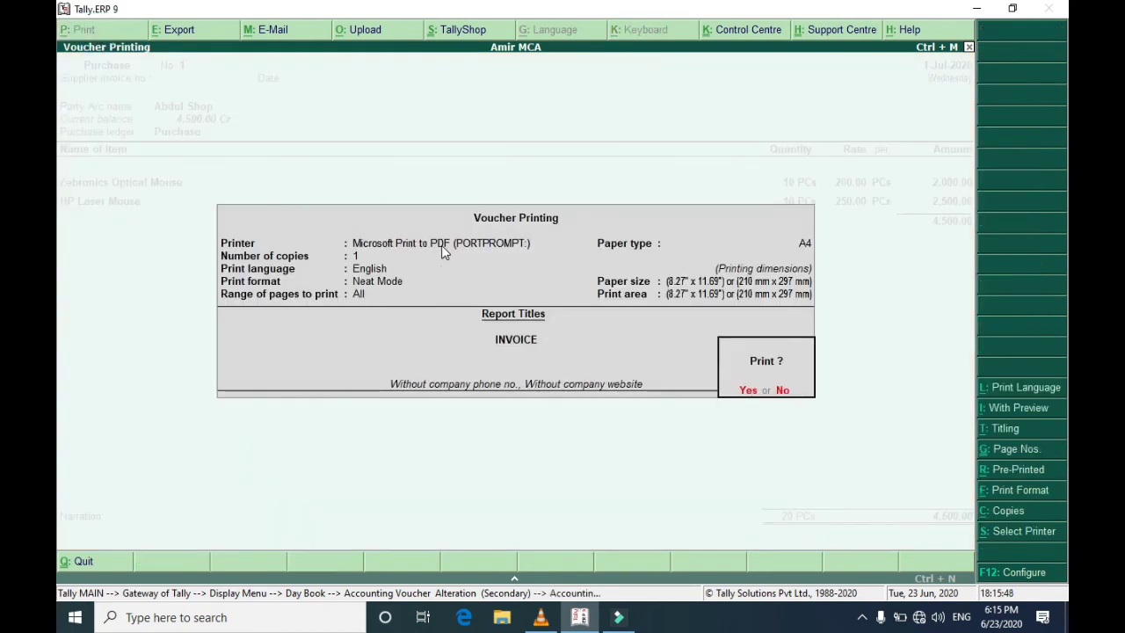
{"action": "left_click", "coordinate": [749, 393]}
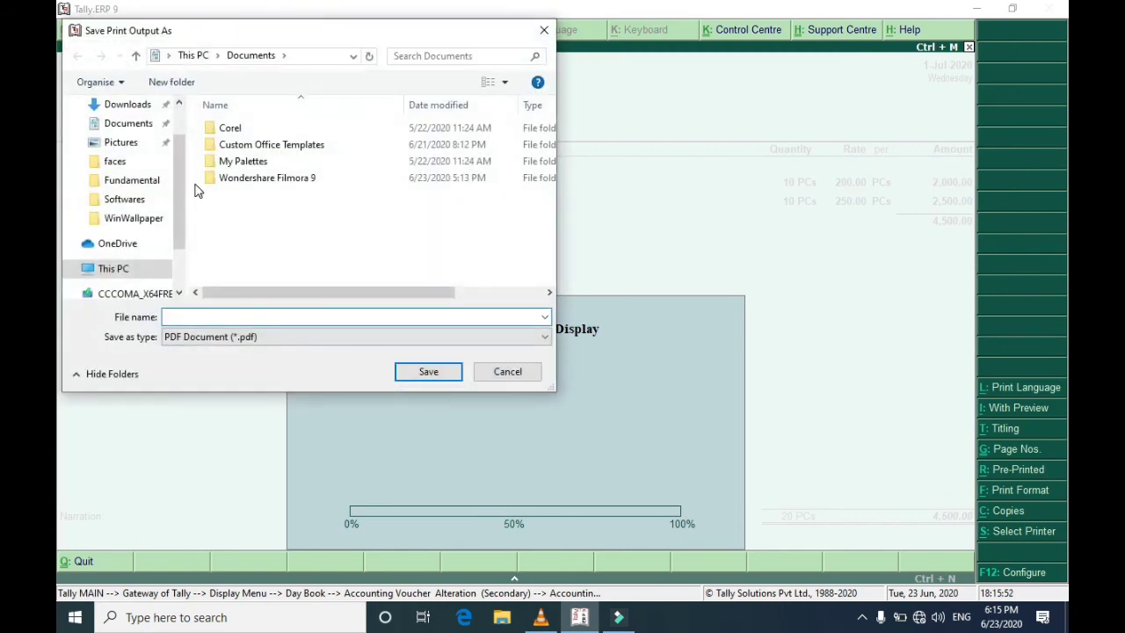
{"action": "left_click_drag", "start_coordinate": [180, 193], "coordinate": [180, 176]}
{"action": "left_click", "coordinate": [123, 136]}
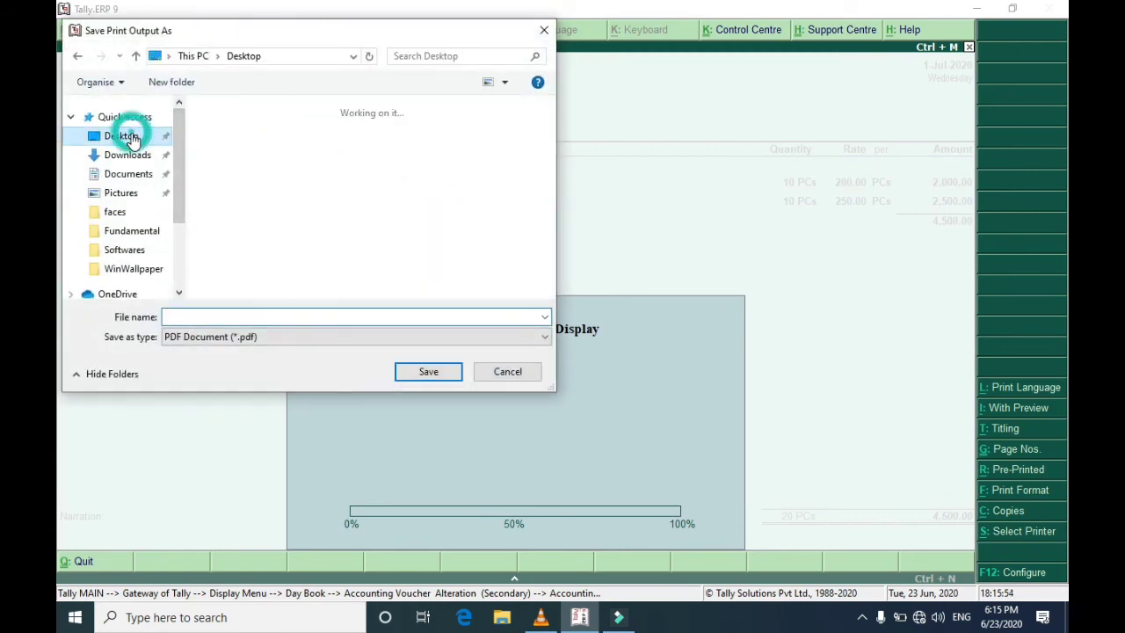
{"action": "left_click", "coordinate": [280, 317]}
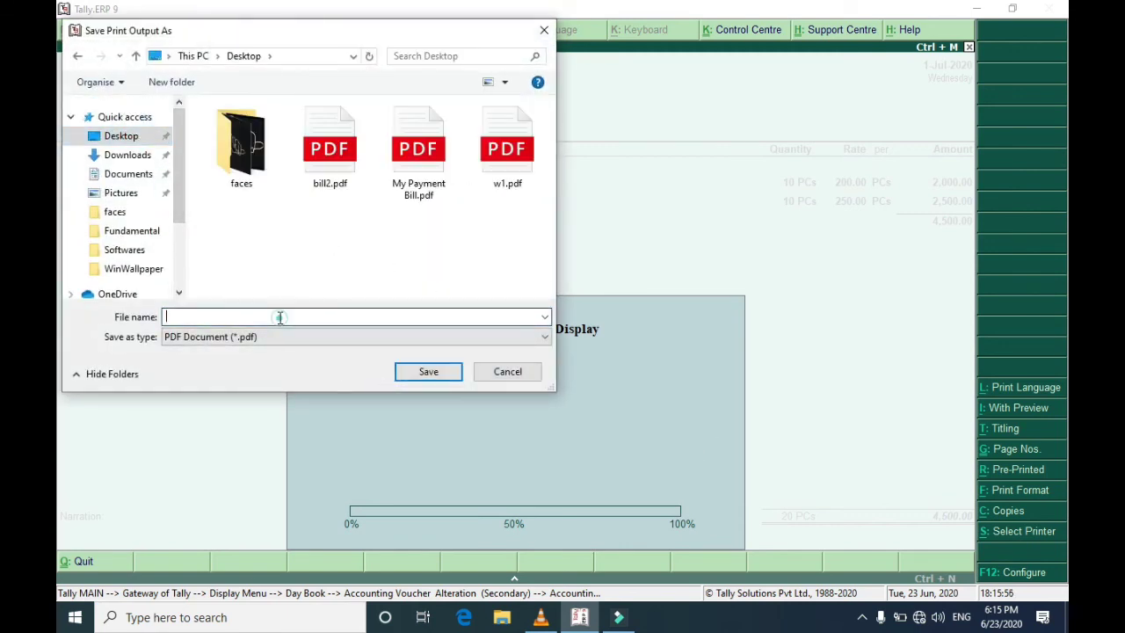
{"action": "type", "text": "i"}
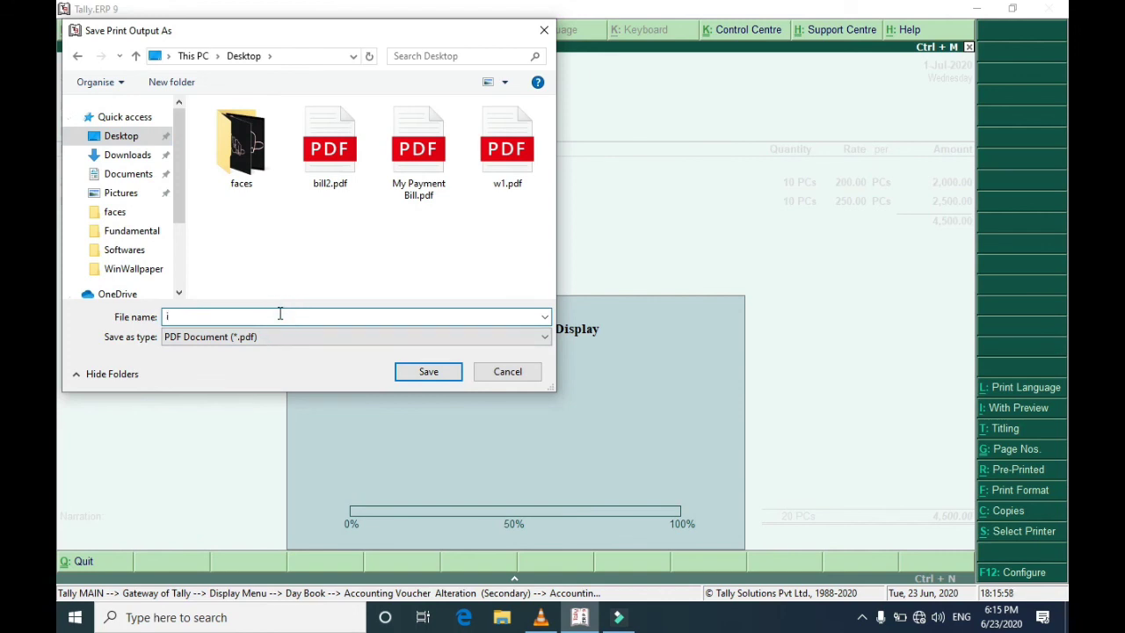
{"action": "type", "text": "nvoice"}
{"action": "left_click", "coordinate": [428, 370]}
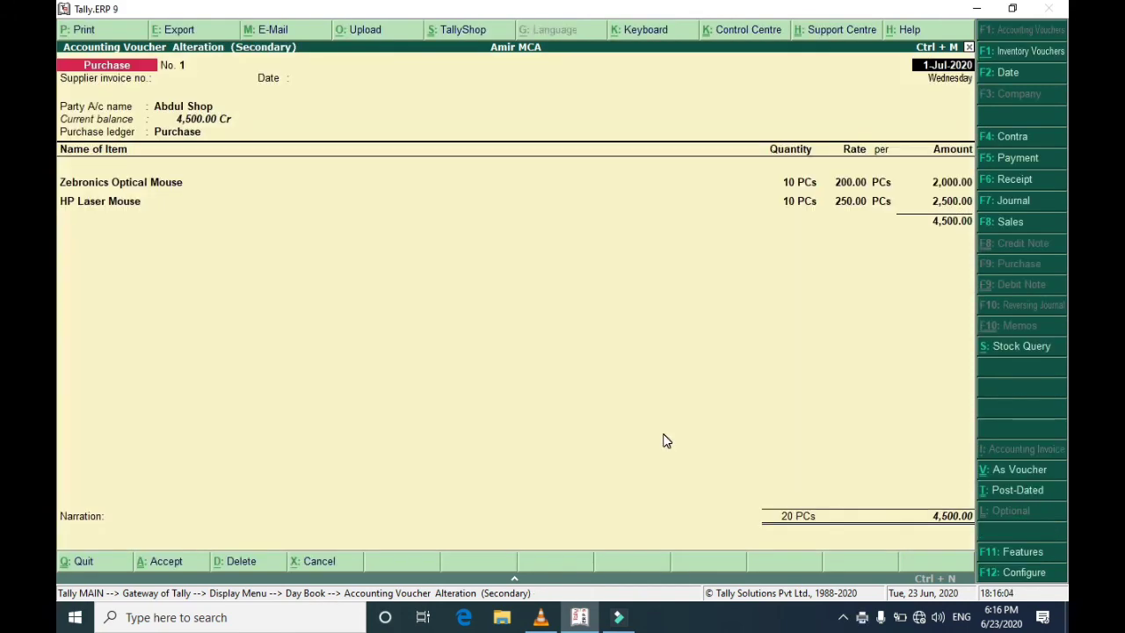
Close the purchase voucher and the Day Book, and quit Tally.ERP 9
{"action": "key", "text": "Escape"}
{"action": "key", "text": "y"}
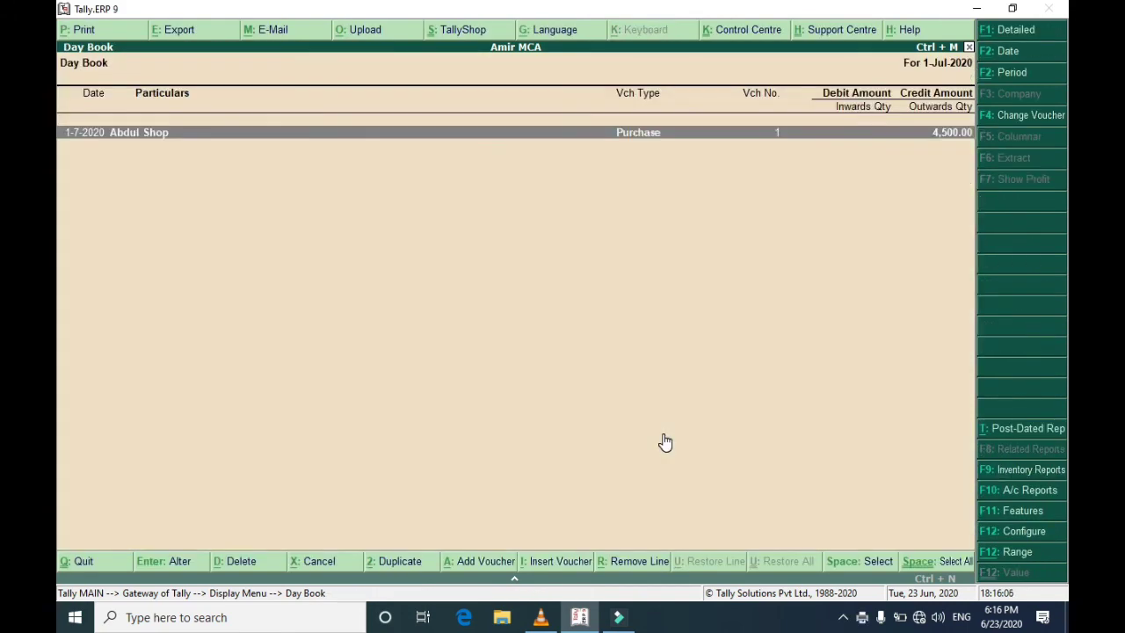
{"action": "key", "text": "Escape"}
{"action": "key", "text": "Escape"}
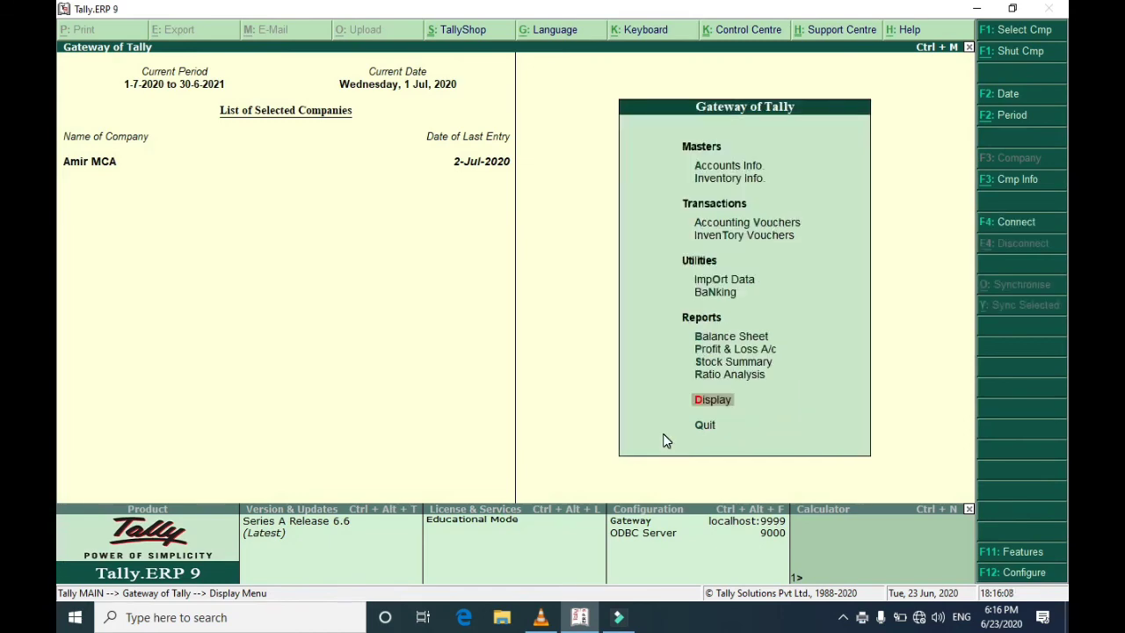
{"action": "key", "text": "Escape"}
{"action": "key", "text": "y"}
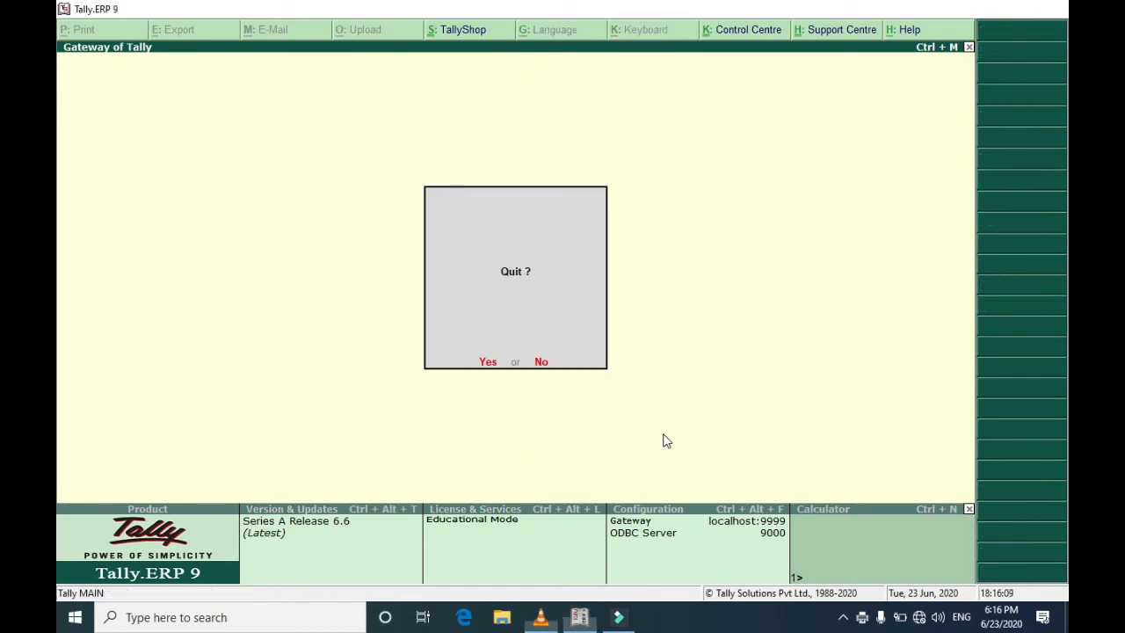
{"action": "left_click", "coordinate": [1047, 10]}
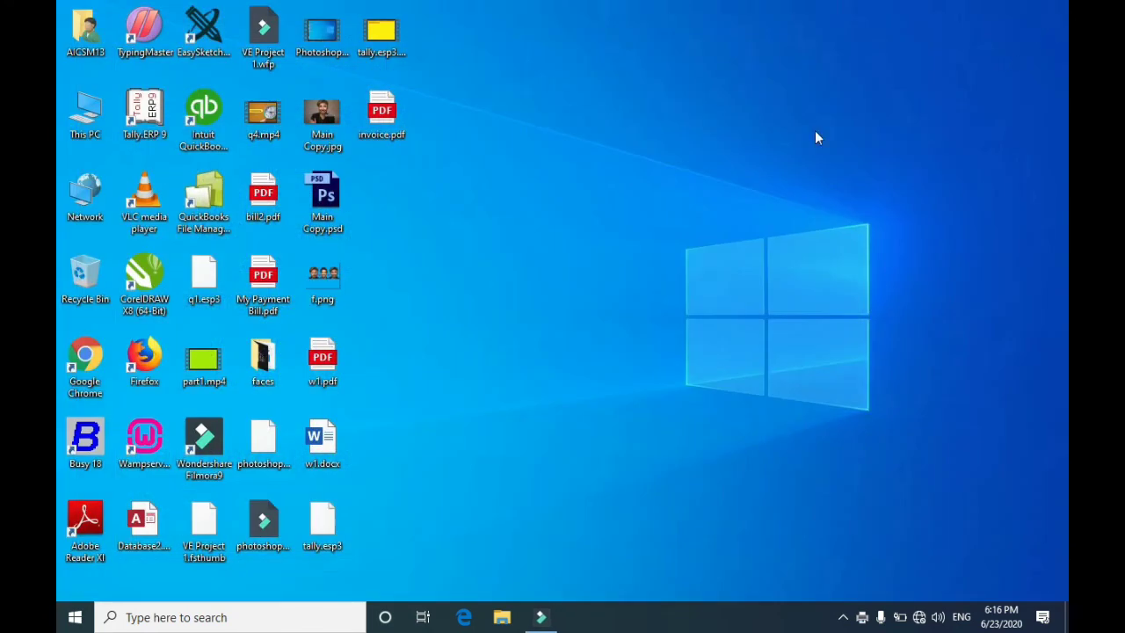
Open invoice.pdf from the desktop in Adobe Reader, check the items, rates and total of the printed invoice, and close it
{"action": "right_click", "coordinate": [387, 119]}
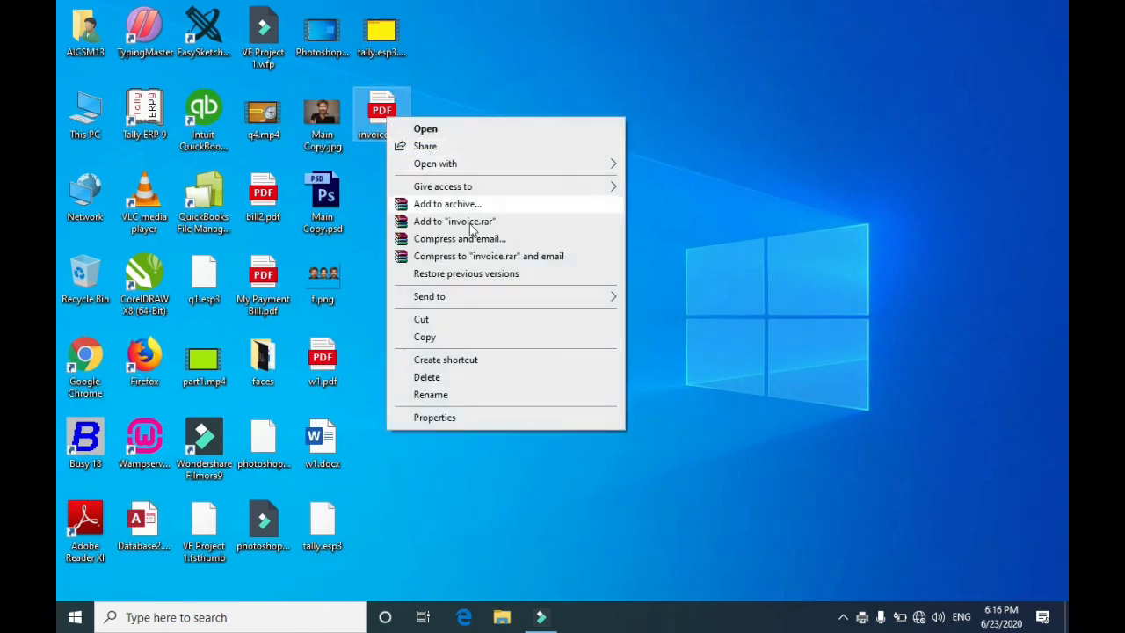
{"action": "mouse_move", "coordinate": [477, 164]}
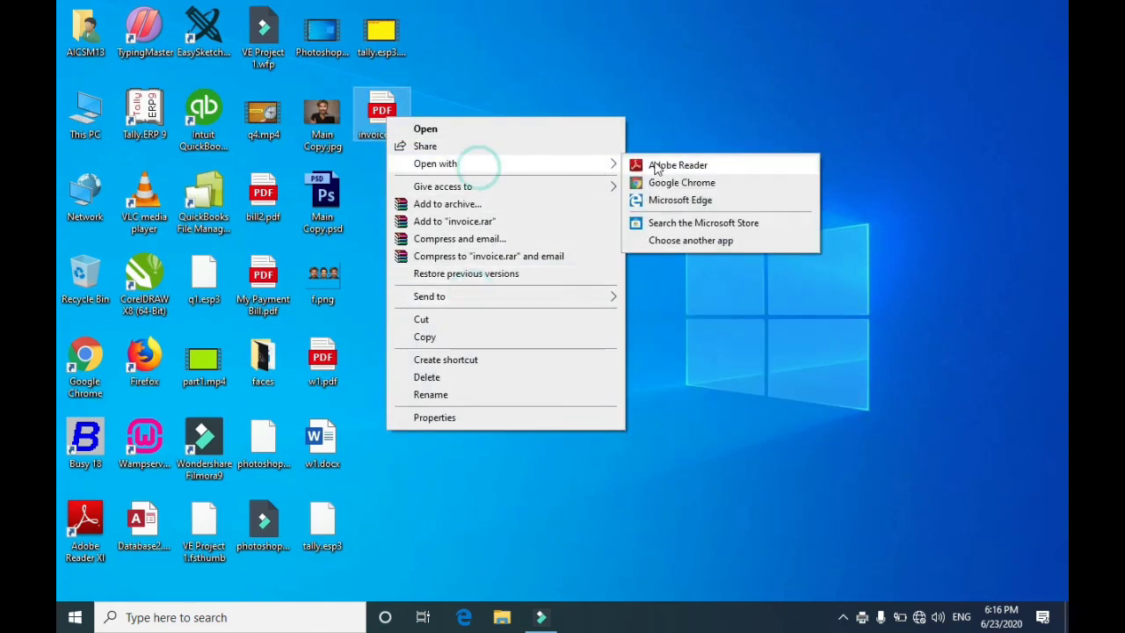
{"action": "left_click", "coordinate": [676, 165]}
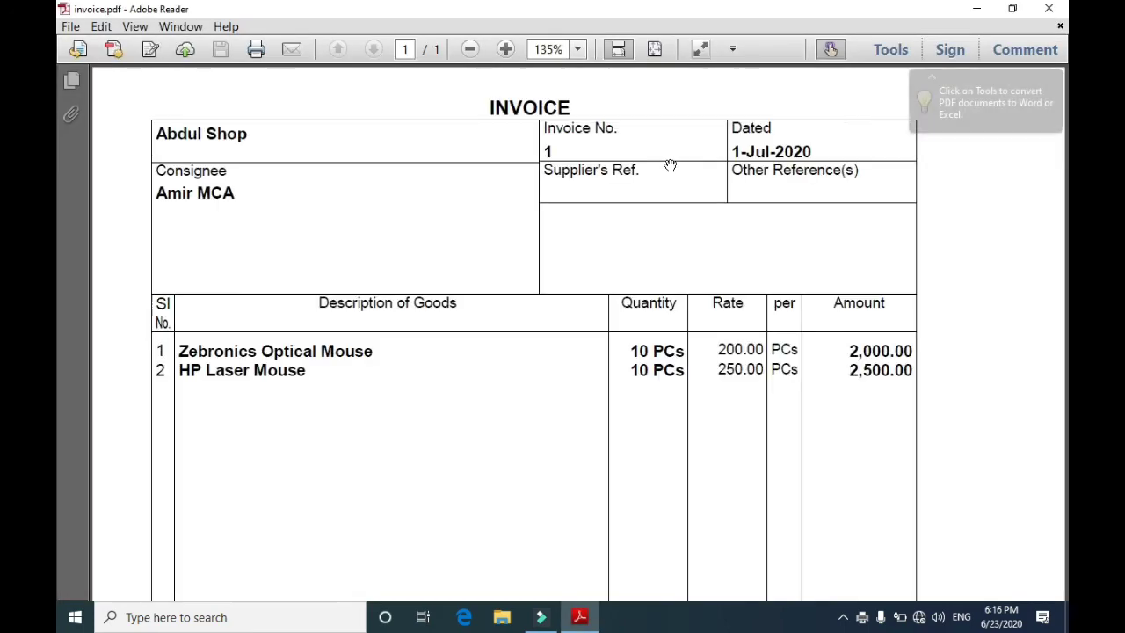
{"action": "scroll", "coordinate": [619, 256], "scroll_direction": "down", "scroll_amount": 10}
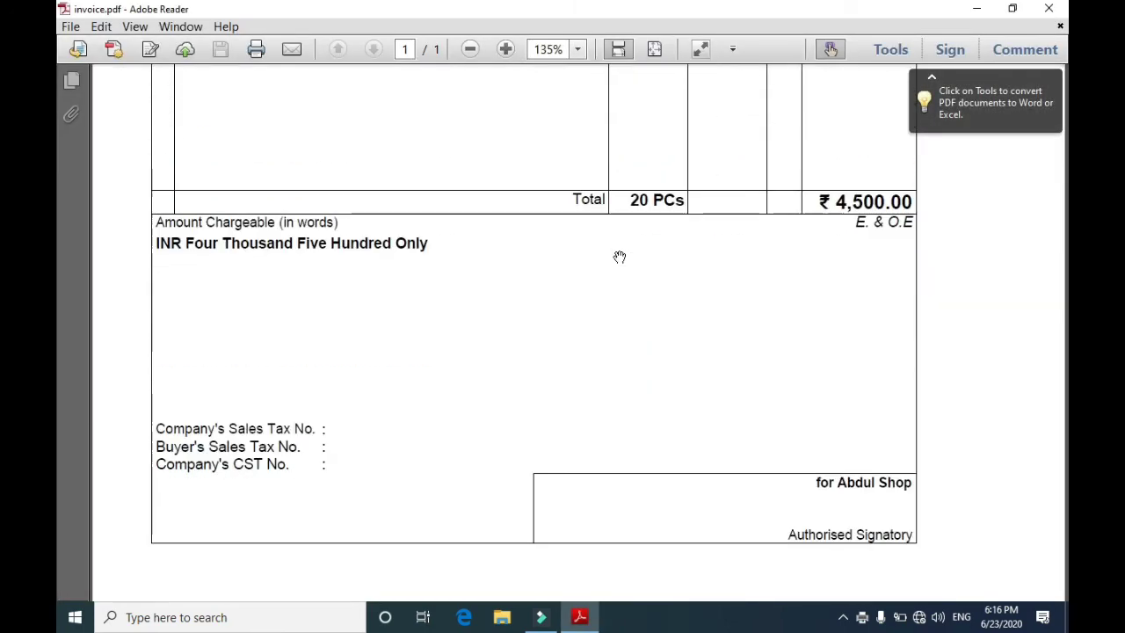
{"action": "scroll", "coordinate": [620, 256], "scroll_direction": "up", "scroll_amount": 5}
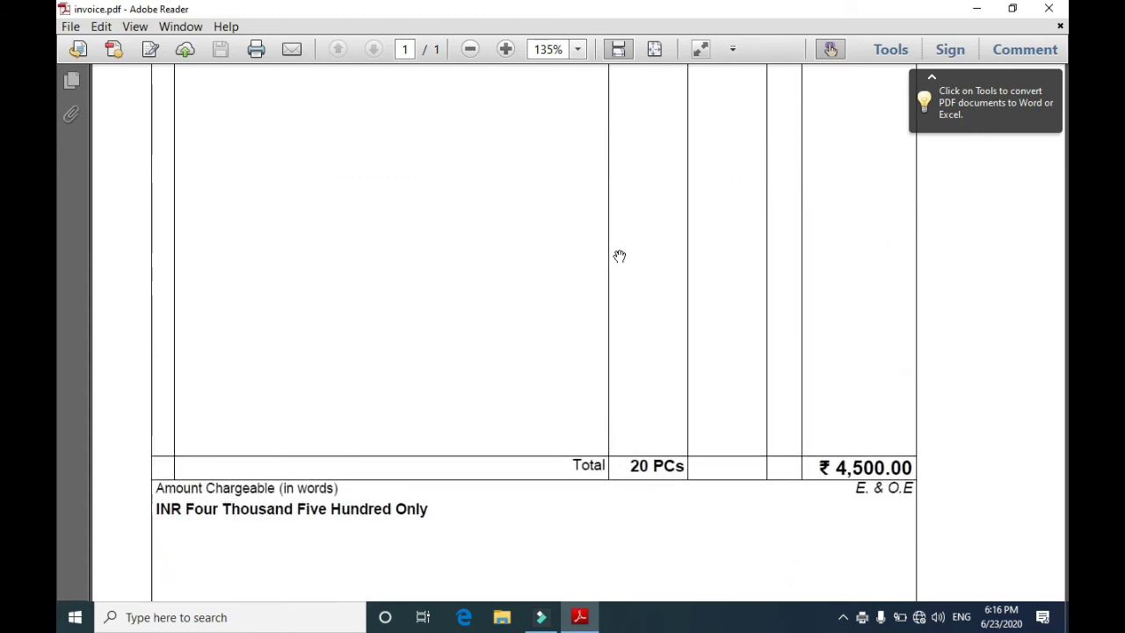
{"action": "scroll", "coordinate": [619, 257], "scroll_direction": "up", "scroll_amount": 5}
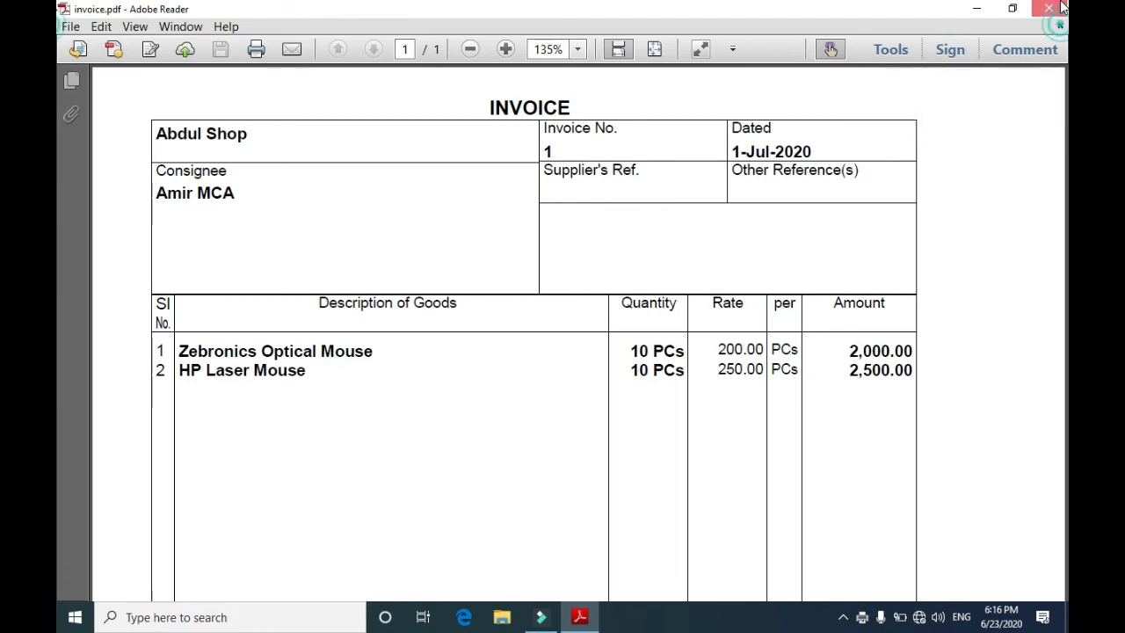
{"action": "left_click", "coordinate": [1061, 8]}
{"action": "right_click", "coordinate": [592, 211]}
{"action": "left_click", "coordinate": [626, 257]}
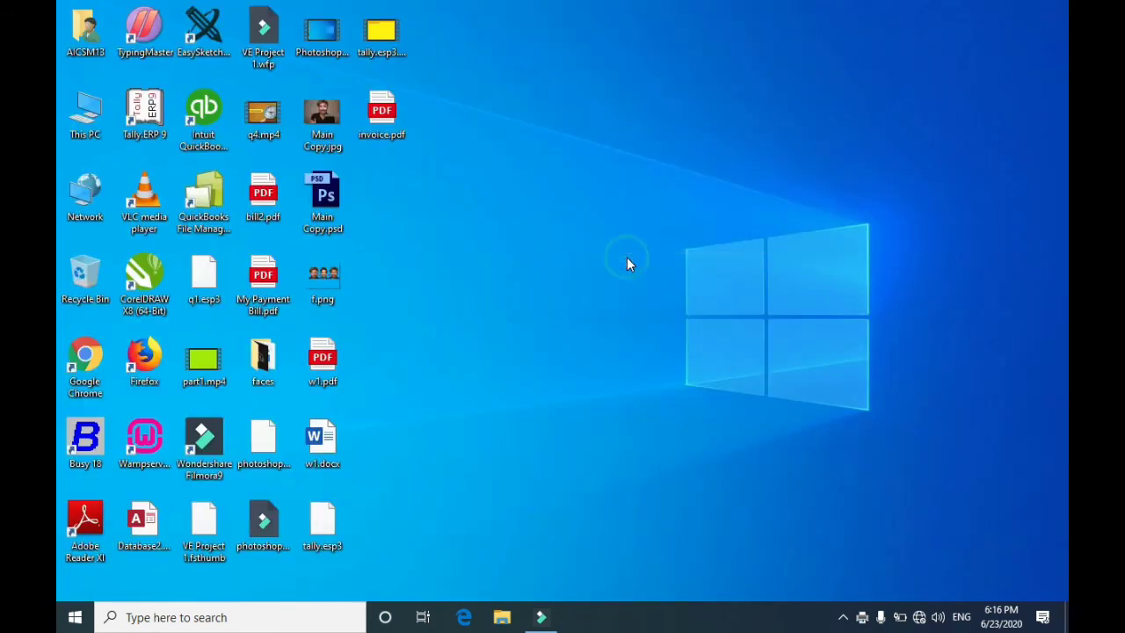